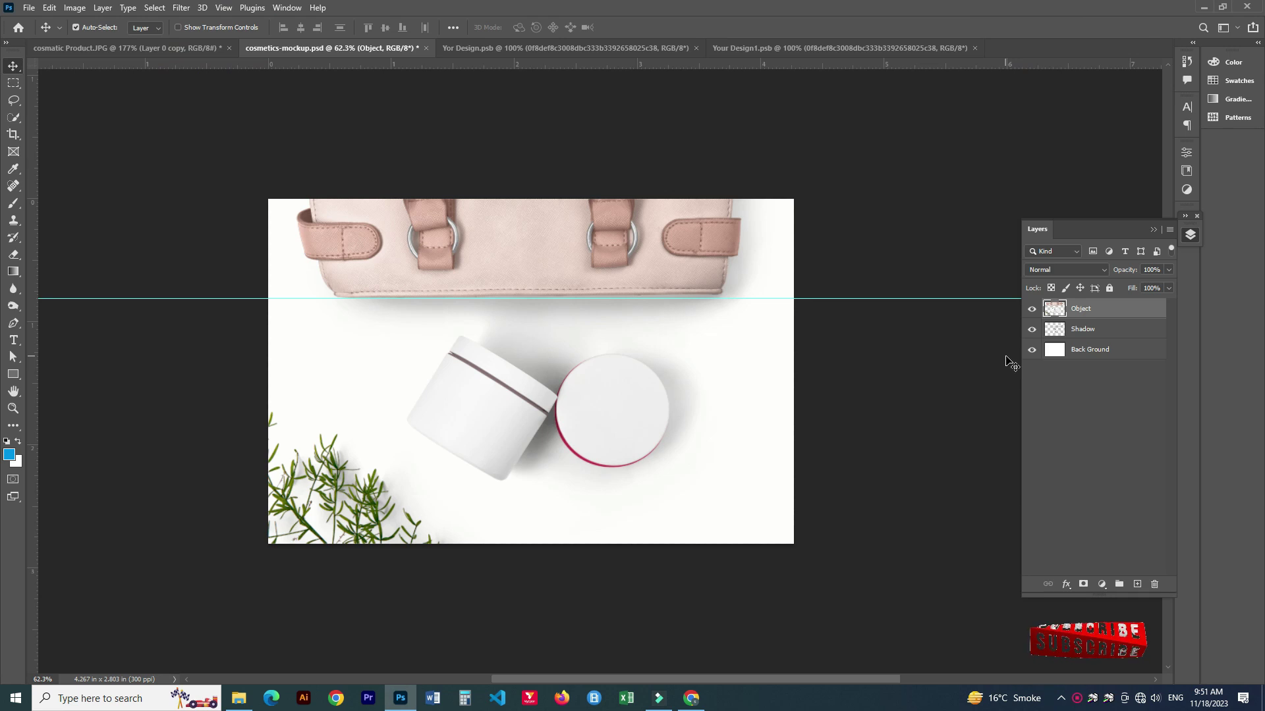
Hide the Back Ground layer and zoom in on the jar
{"action": "left_click", "coordinate": [1031, 349]}
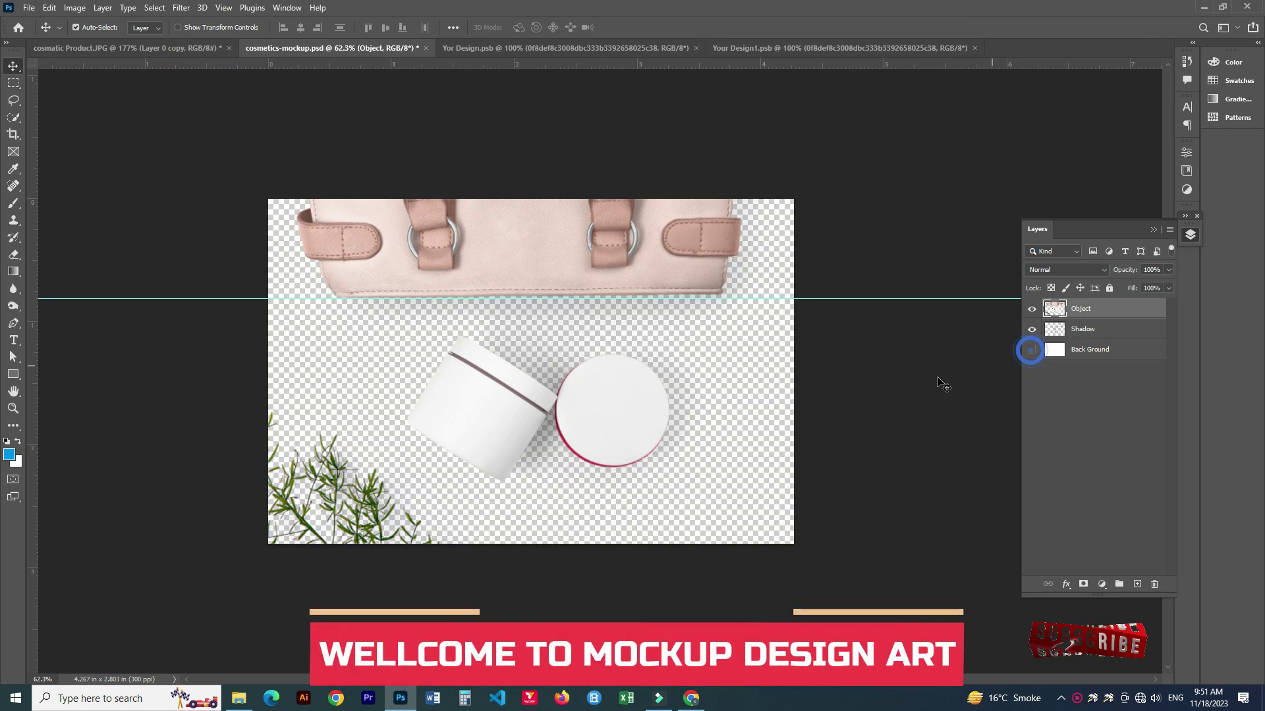
{"action": "scroll", "coordinate": [422, 372], "scroll_direction": "up", "scroll_amount": 4}
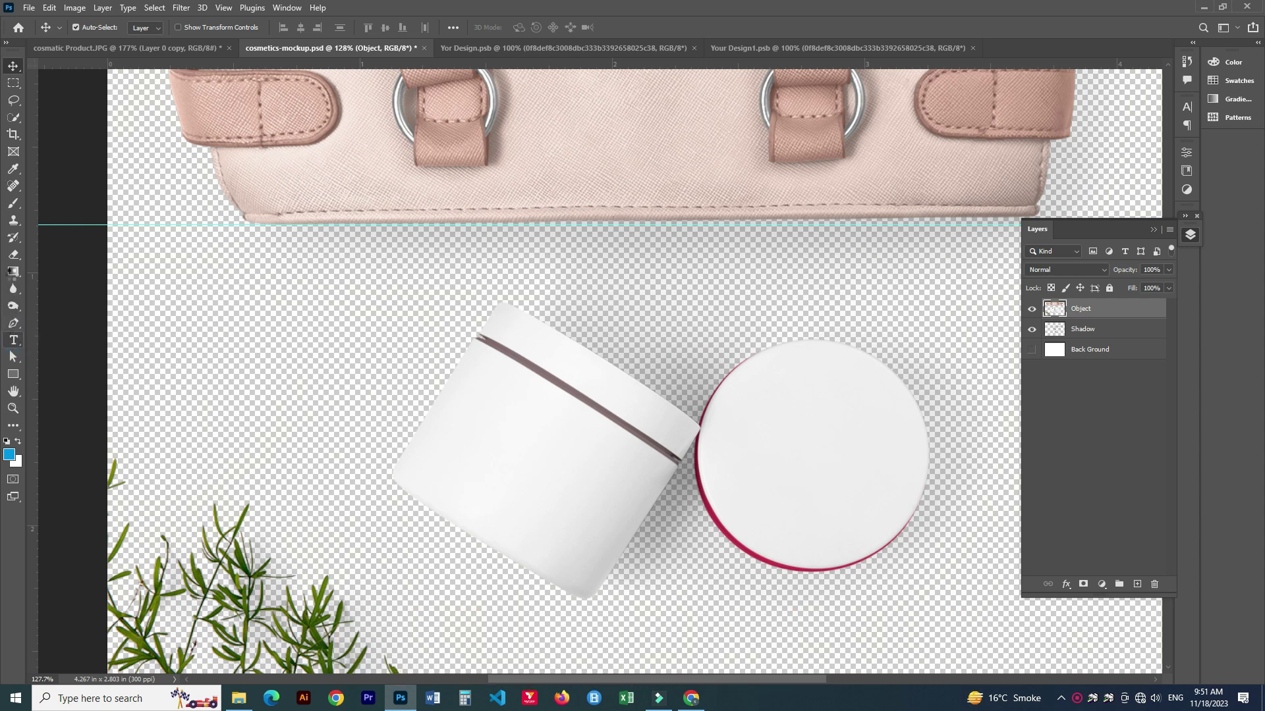
{"action": "right_click", "coordinate": [13, 340]}
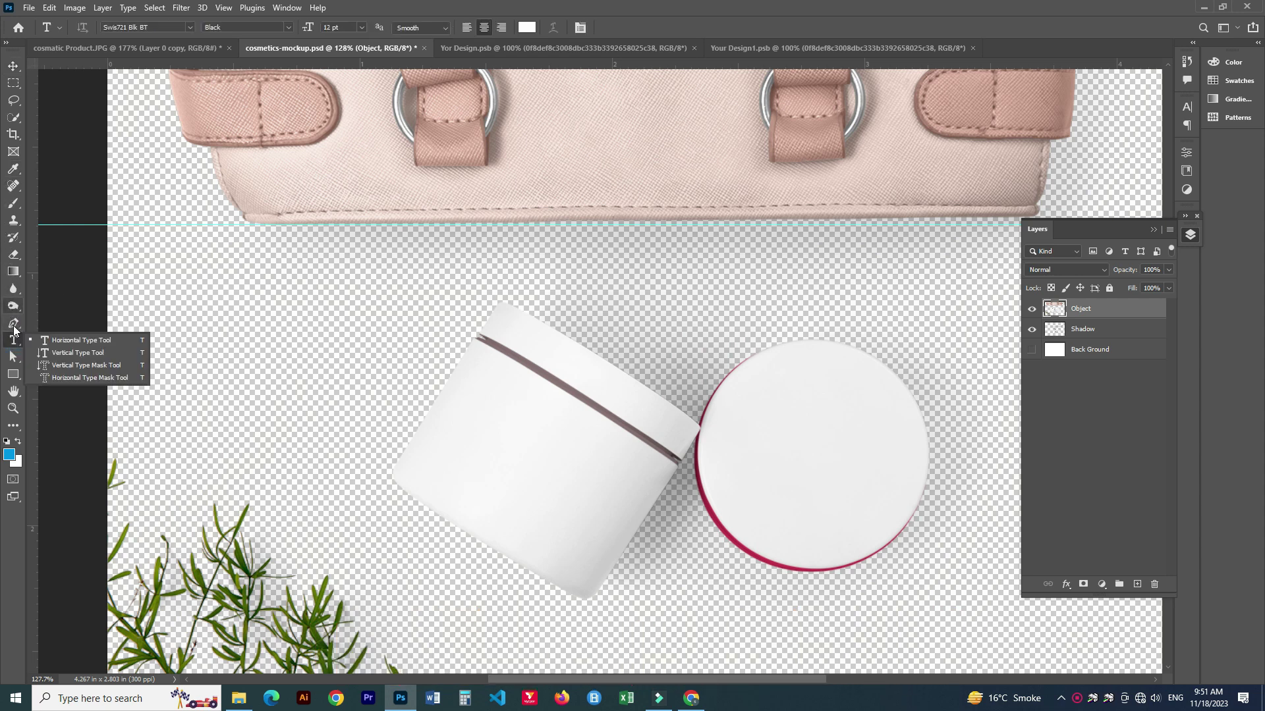
Pen-trace the jar body's left side and bottom edge, starting at the groove tip
{"action": "left_click", "coordinate": [13, 324]}
{"action": "scroll", "coordinate": [532, 457], "scroll_direction": "up", "scroll_amount": 2}
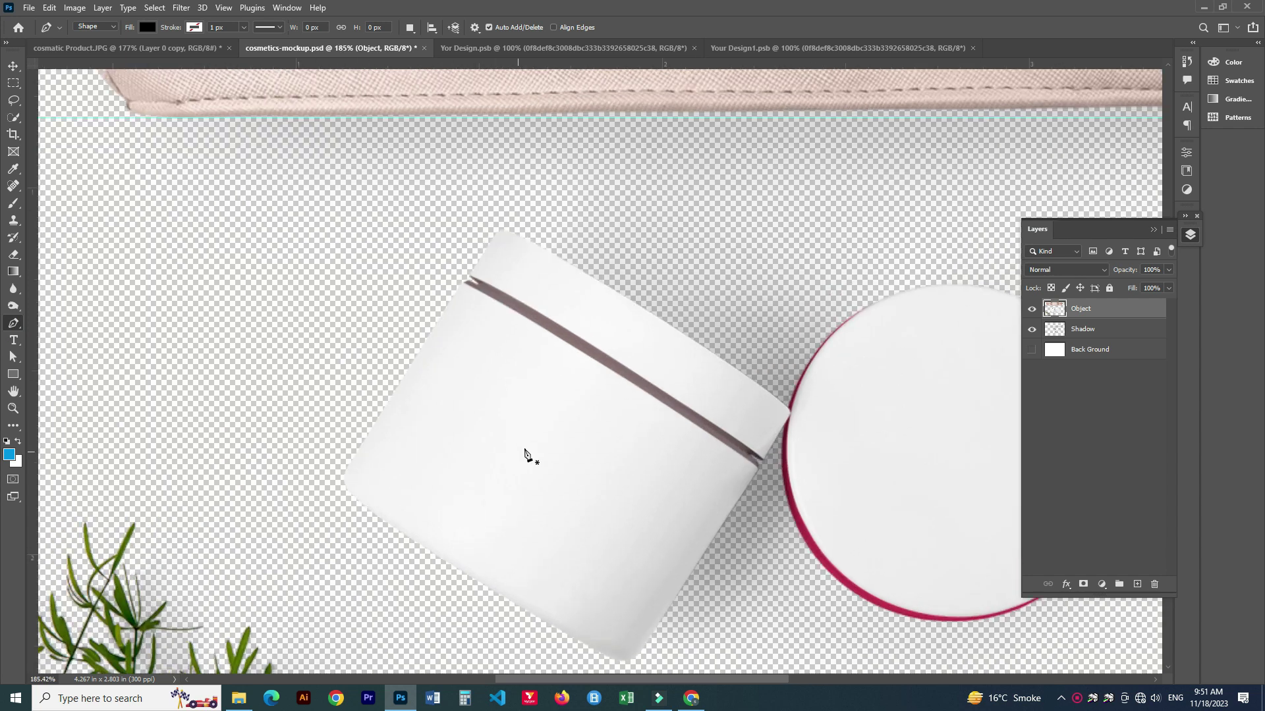
{"action": "scroll", "coordinate": [525, 373], "scroll_direction": "up", "scroll_amount": 2}
{"action": "scroll", "coordinate": [432, 325], "scroll_direction": "up", "scroll_amount": 2}
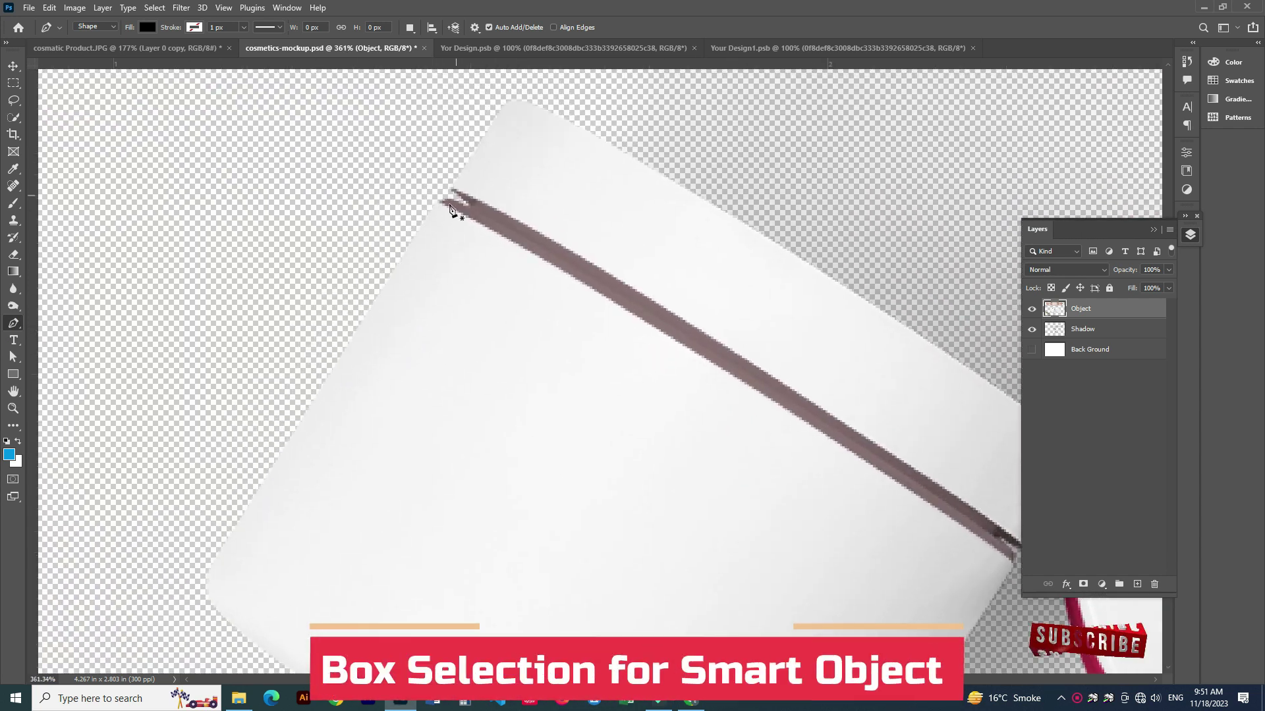
{"action": "scroll", "coordinate": [452, 204], "scroll_direction": "up", "scroll_amount": 4}
{"action": "scroll", "coordinate": [445, 202], "scroll_direction": "up", "scroll_amount": 3}
{"action": "left_click", "coordinate": [439, 200]}
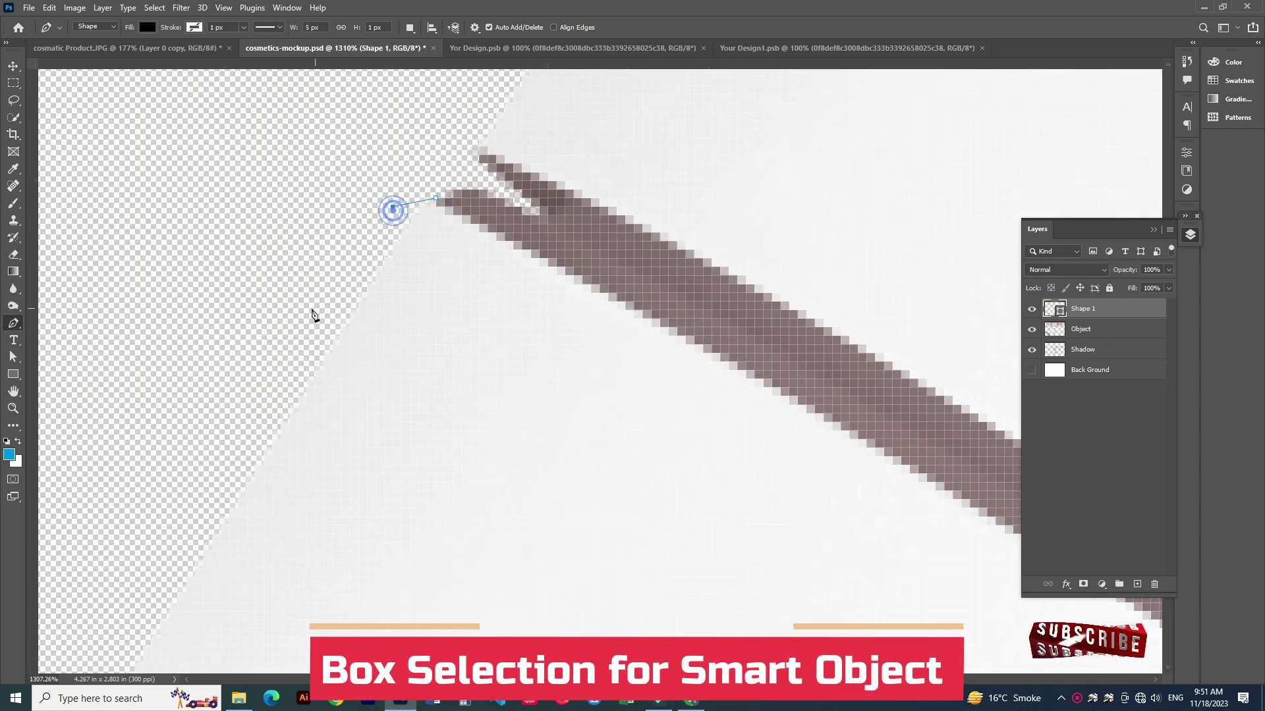
{"action": "scroll", "coordinate": [313, 315], "scroll_direction": "down", "scroll_amount": 3}
{"action": "left_click", "coordinate": [149, 323]}
{"action": "left_click", "coordinate": [161, 424]}
{"action": "left_click", "coordinate": [223, 514]}
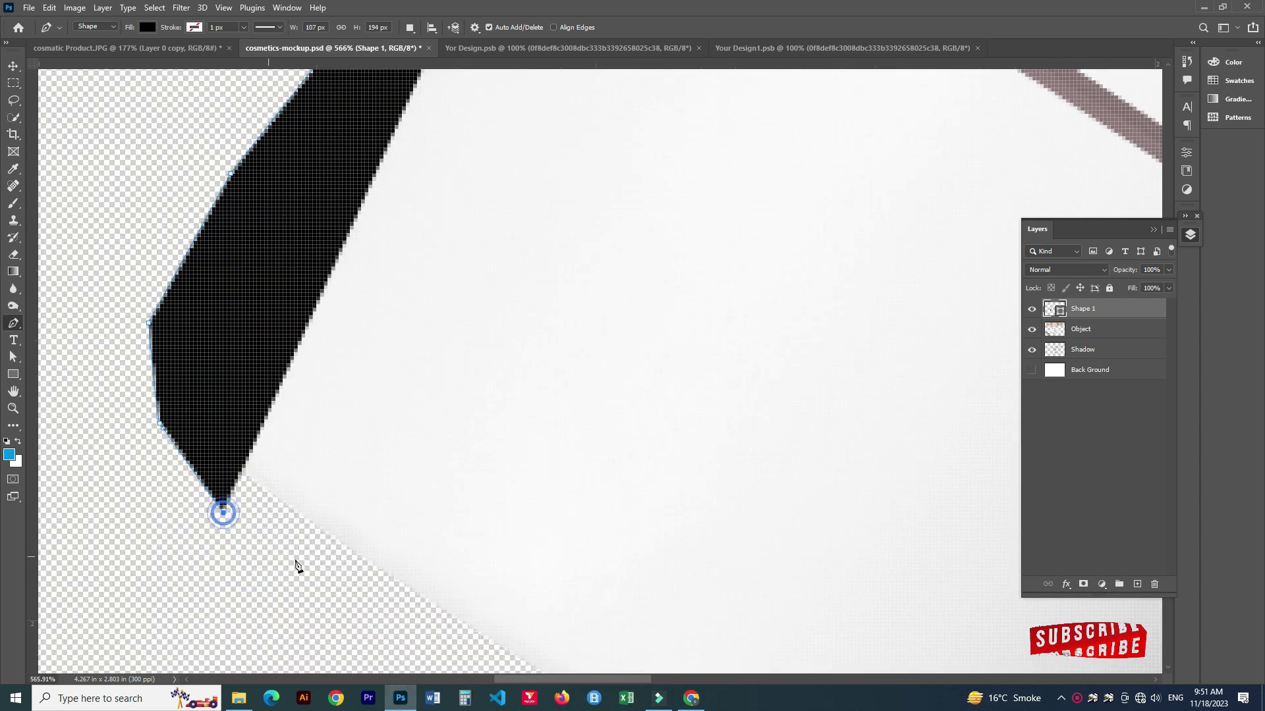
{"action": "scroll", "coordinate": [296, 566], "scroll_direction": "down", "scroll_amount": 2}
{"action": "left_click", "coordinate": [332, 403]}
{"action": "scroll", "coordinate": [415, 458], "scroll_direction": "up", "scroll_amount": 1}
{"action": "left_click", "coordinate": [510, 534]}
{"action": "left_click", "coordinate": [560, 535]}
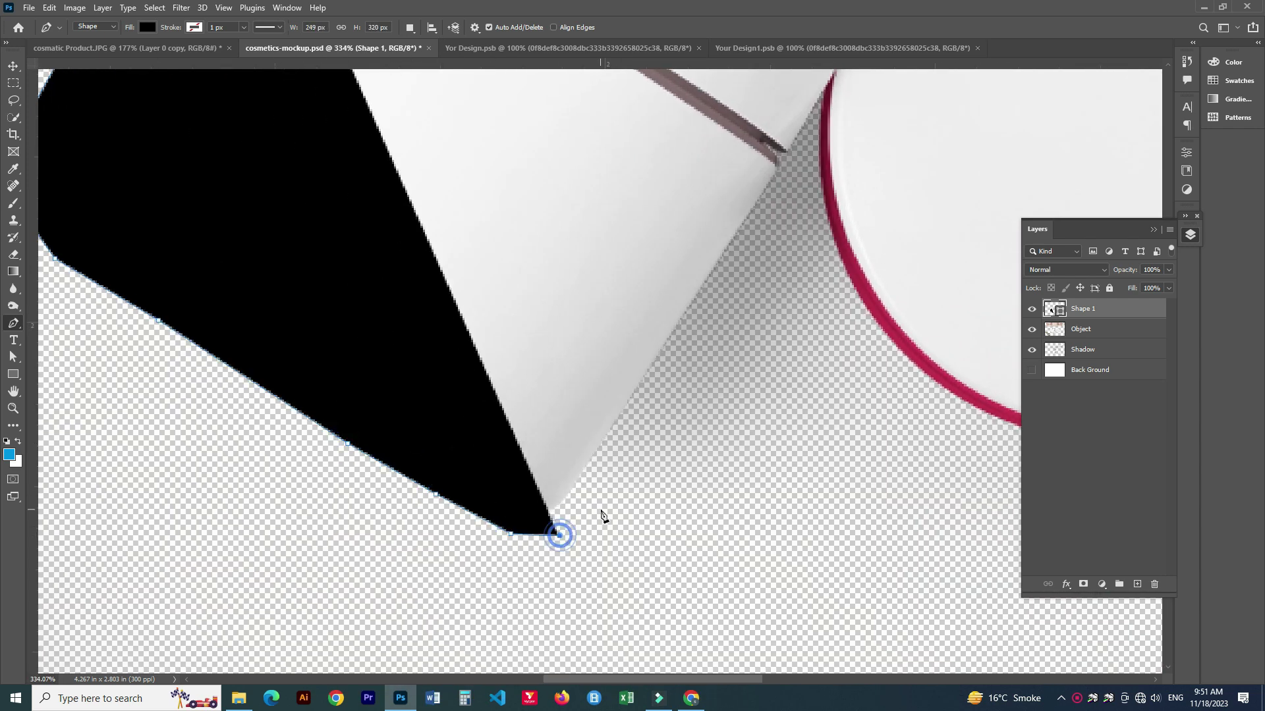
Finish the jar body outline up to the groove with a see-through shape, and close it
{"action": "scroll", "coordinate": [600, 515], "scroll_direction": "up", "scroll_amount": 1}
{"action": "scroll", "coordinate": [586, 280], "scroll_direction": "up", "scroll_amount": 2}
{"action": "scroll", "coordinate": [580, 277], "scroll_direction": "up", "scroll_amount": 2}
{"action": "left_click", "coordinate": [588, 259]}
{"action": "key", "text": "ctrl+z"}
{"action": "key", "text": "ctrl+z"}
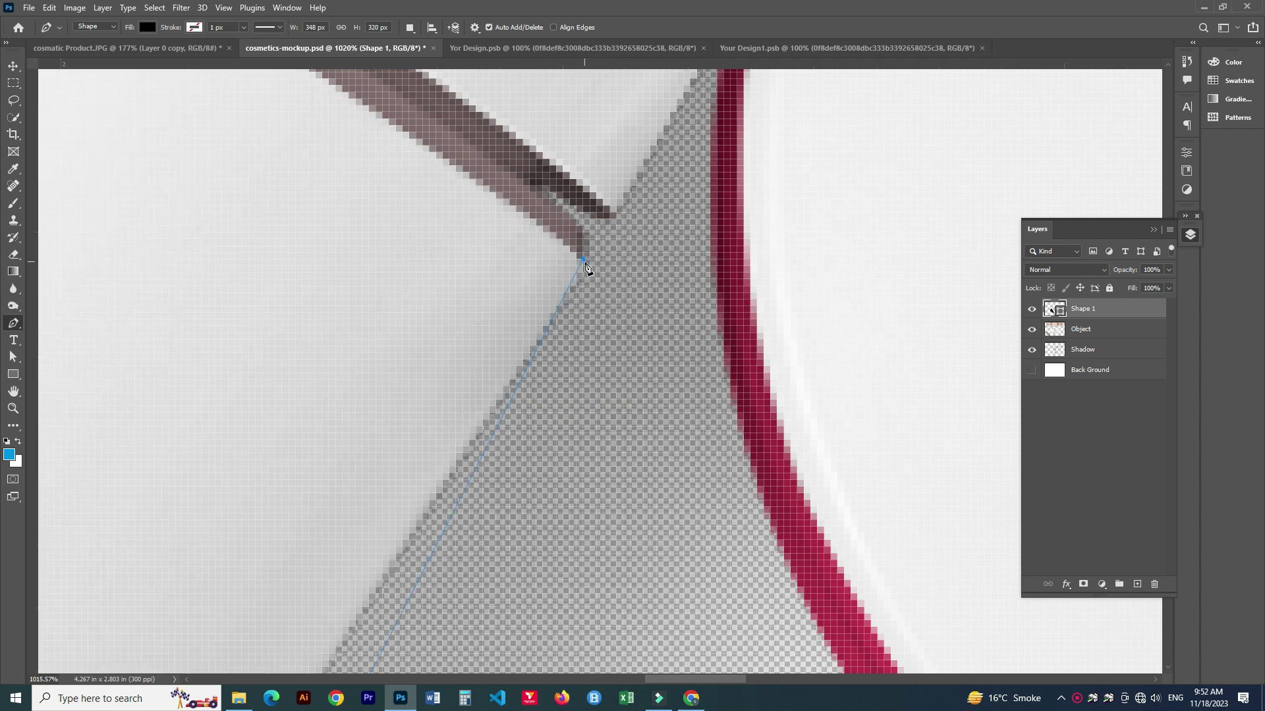
{"action": "scroll", "coordinate": [586, 267], "scroll_direction": "down", "scroll_amount": 3}
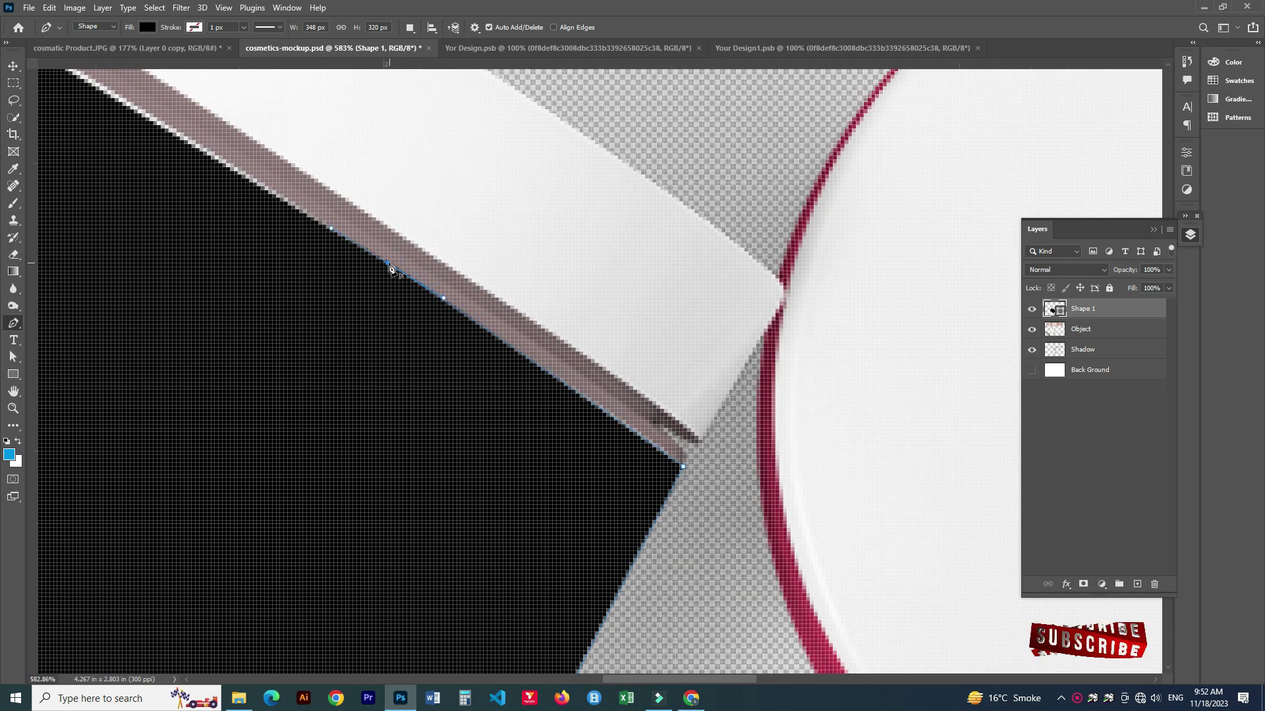
{"action": "key", "text": "3"}
{"action": "scroll", "coordinate": [305, 340], "scroll_direction": "up", "scroll_amount": 3}
{"action": "scroll", "coordinate": [305, 340], "scroll_direction": "left", "scroll_amount": 3}
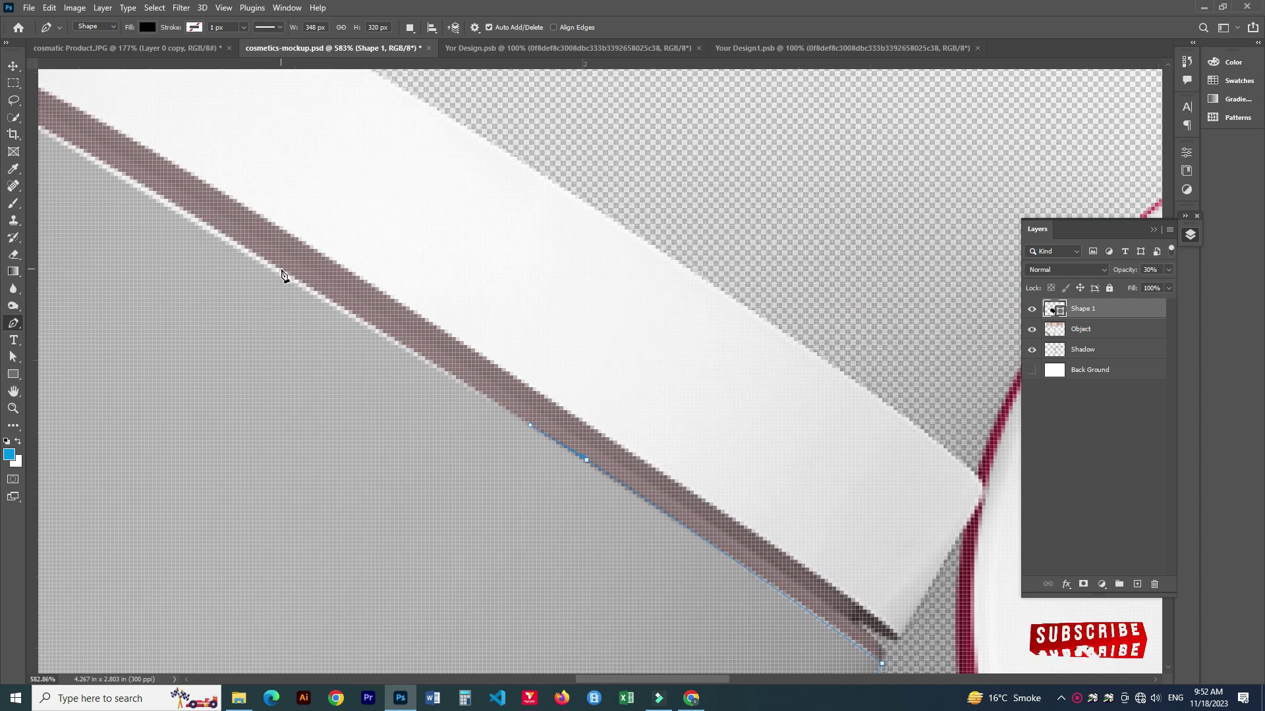
{"action": "scroll", "coordinate": [305, 419], "scroll_direction": "up", "scroll_amount": 3}
{"action": "scroll", "coordinate": [304, 419], "scroll_direction": "left", "scroll_amount": 3}
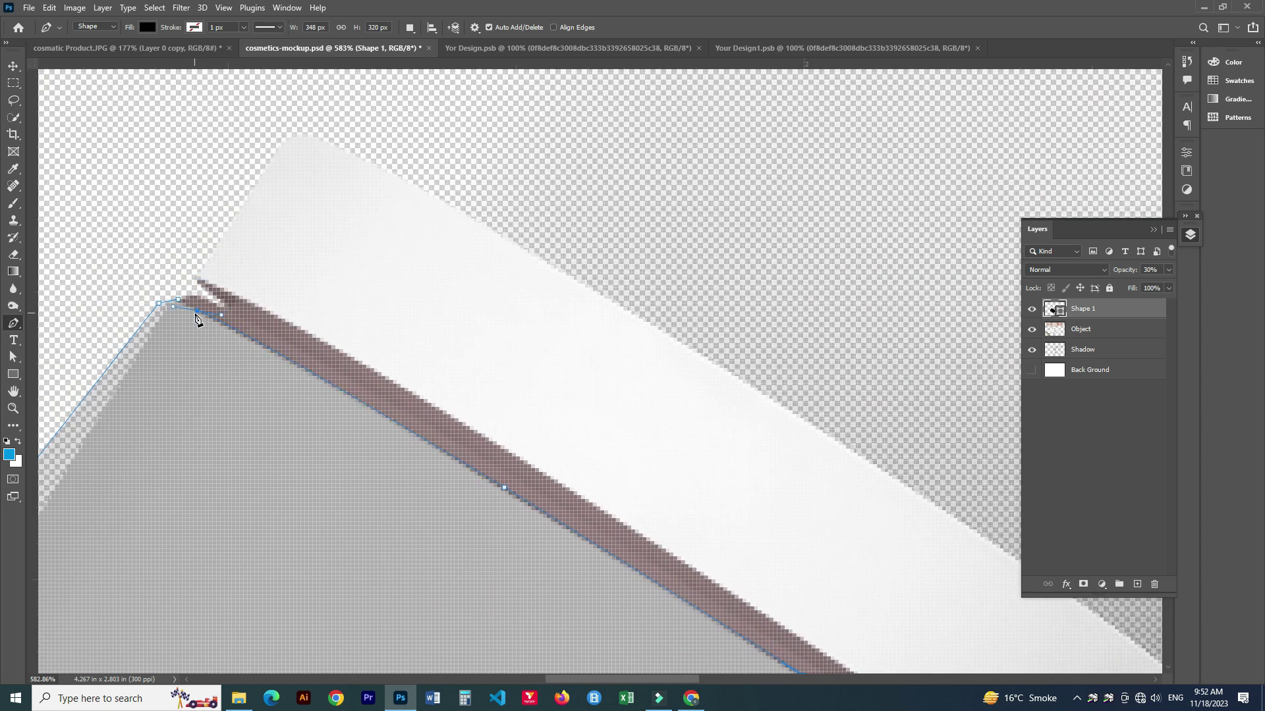
{"action": "left_click", "coordinate": [183, 304]}
Copy the traced jar body onto its own Layer 1 and delete the Shape 1 tracing layer
{"action": "key", "text": "ctrl+0"}
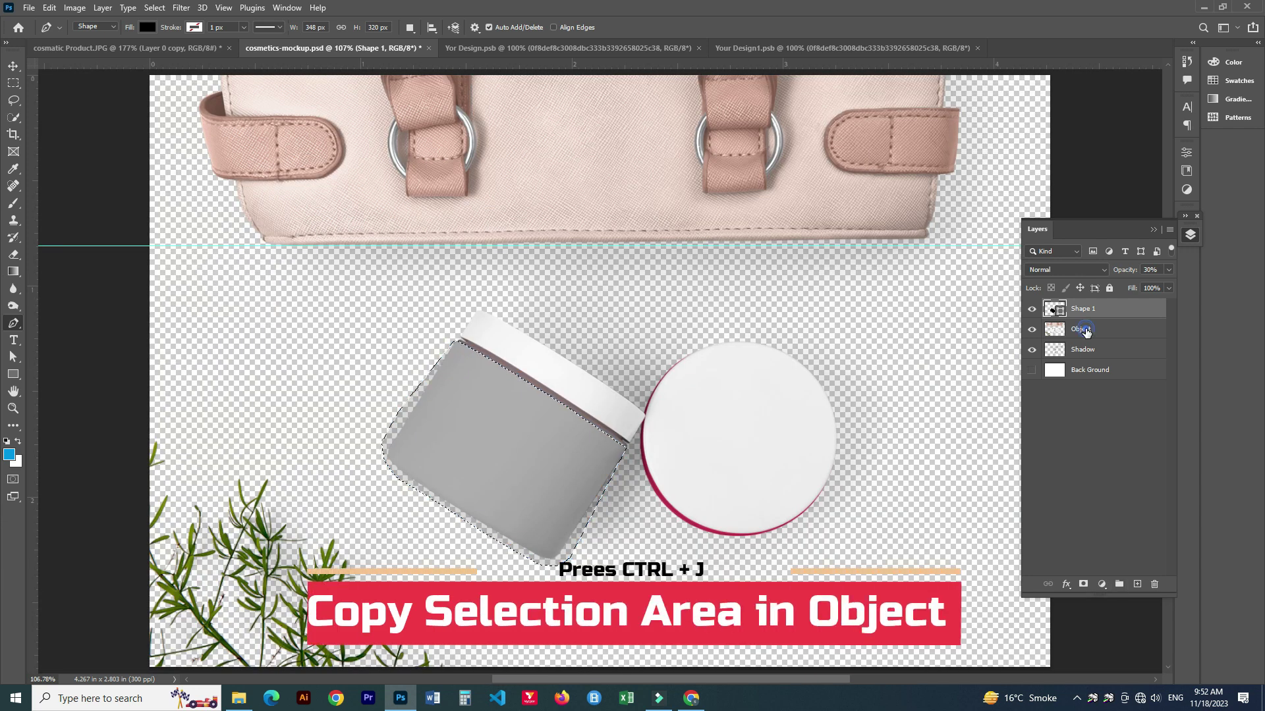
{"action": "key", "text": "ctrl+j"}
{"action": "left_click", "coordinate": [1118, 309]}
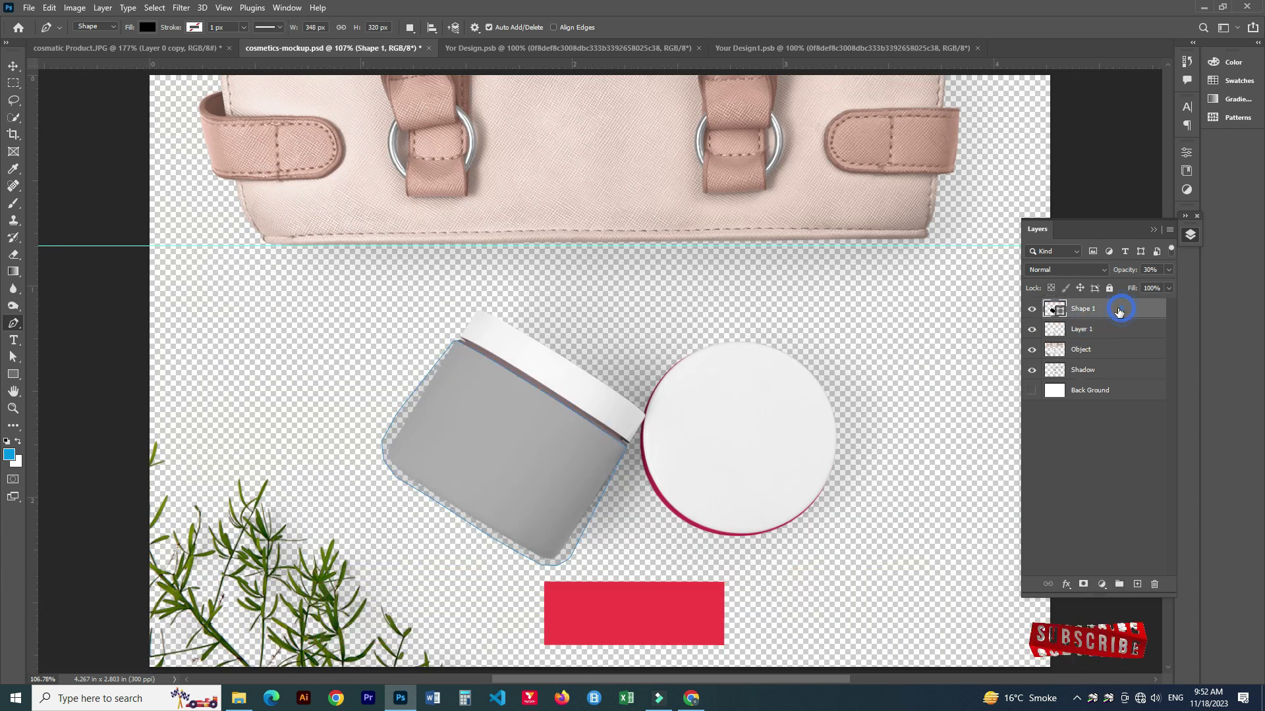
{"action": "key", "text": "Delete"}
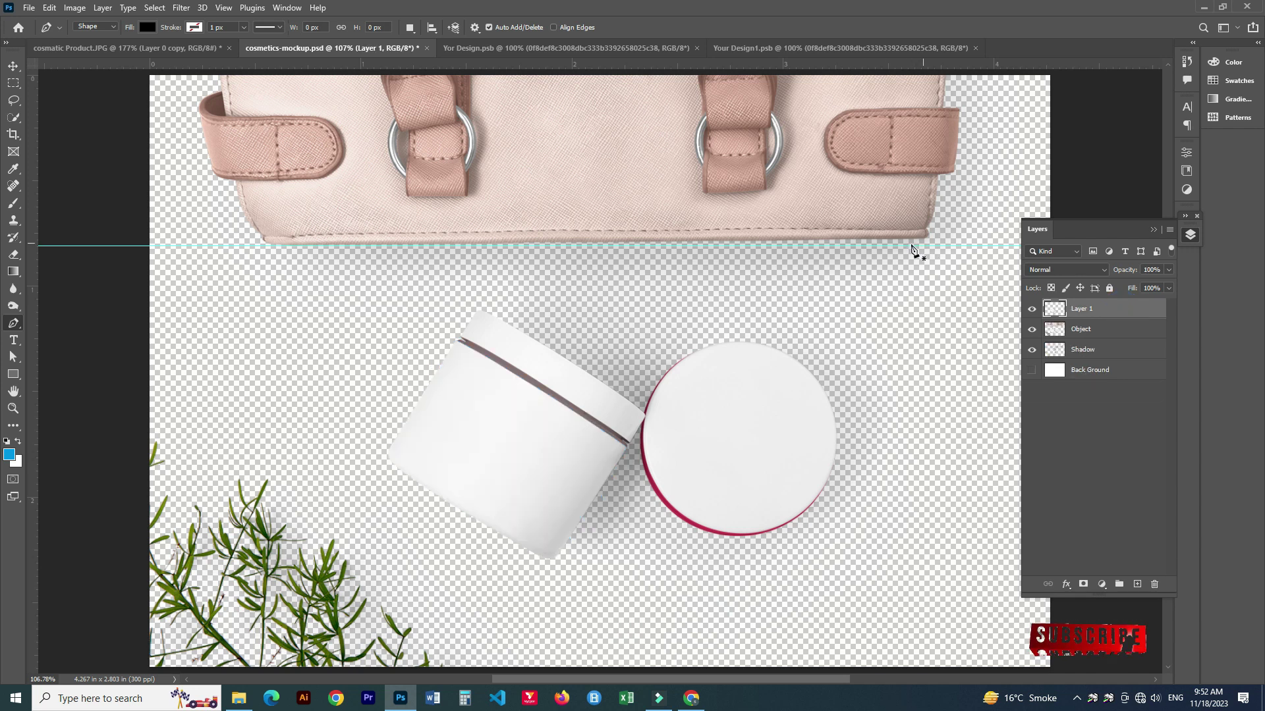
{"action": "scroll", "coordinate": [540, 402], "scroll_direction": "up", "scroll_amount": 5}
{"action": "left_click", "coordinate": [1076, 328]}
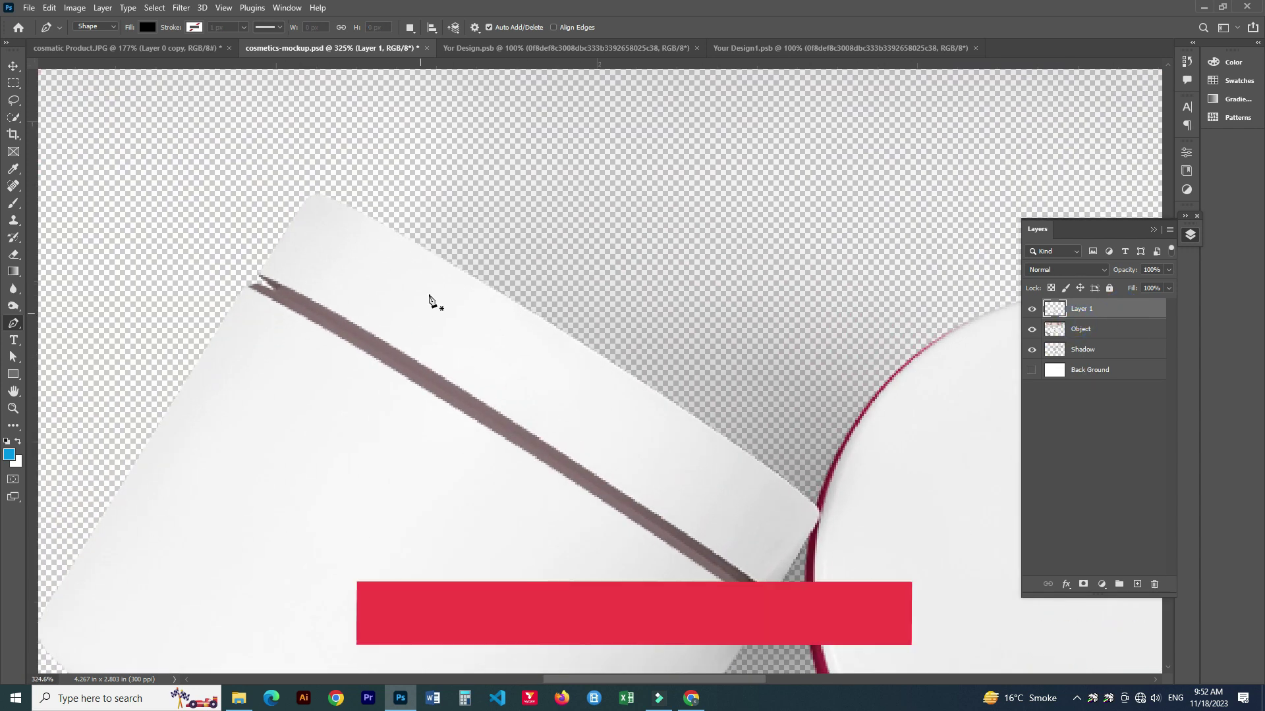
{"action": "scroll", "coordinate": [322, 254], "scroll_direction": "up", "scroll_amount": 3}
{"action": "left_click_drag", "start_coordinate": [322, 255], "coordinate": [493, 348]}
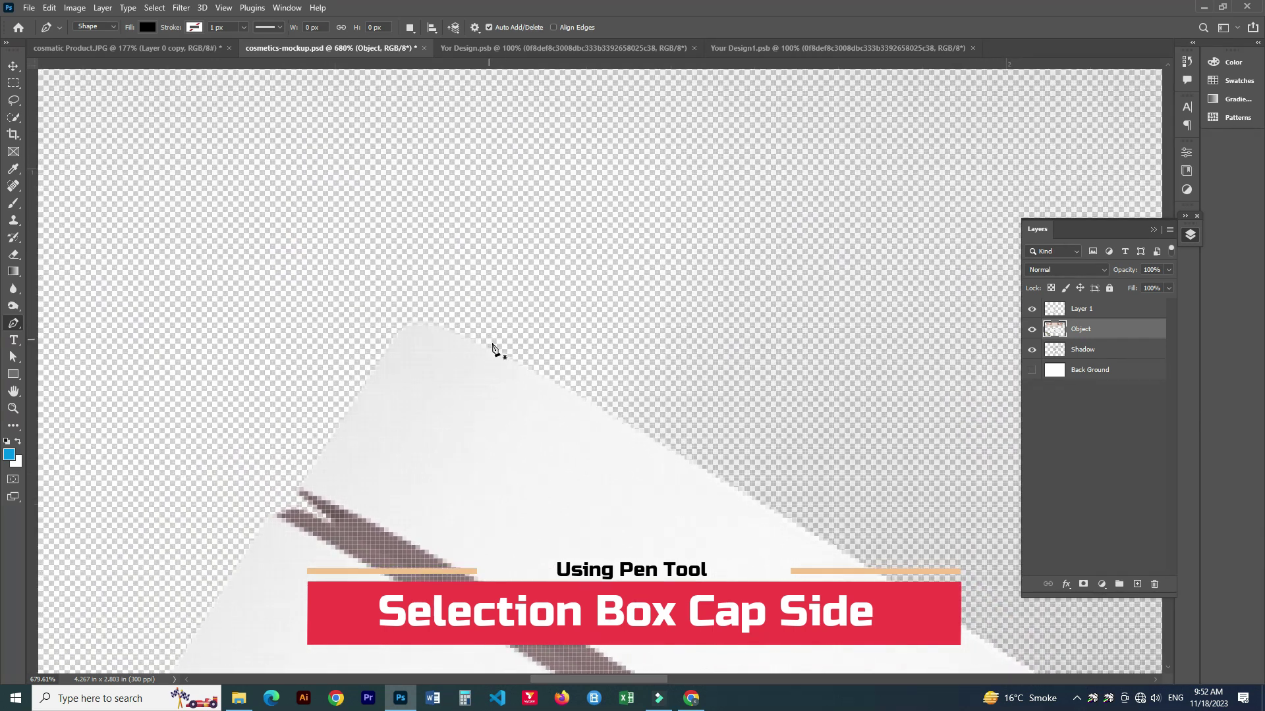
Pen-trace the cap band from its corner along the groove, ending with a curved anchor
{"action": "left_click", "coordinate": [345, 356]}
{"action": "left_click", "coordinate": [299, 425]}
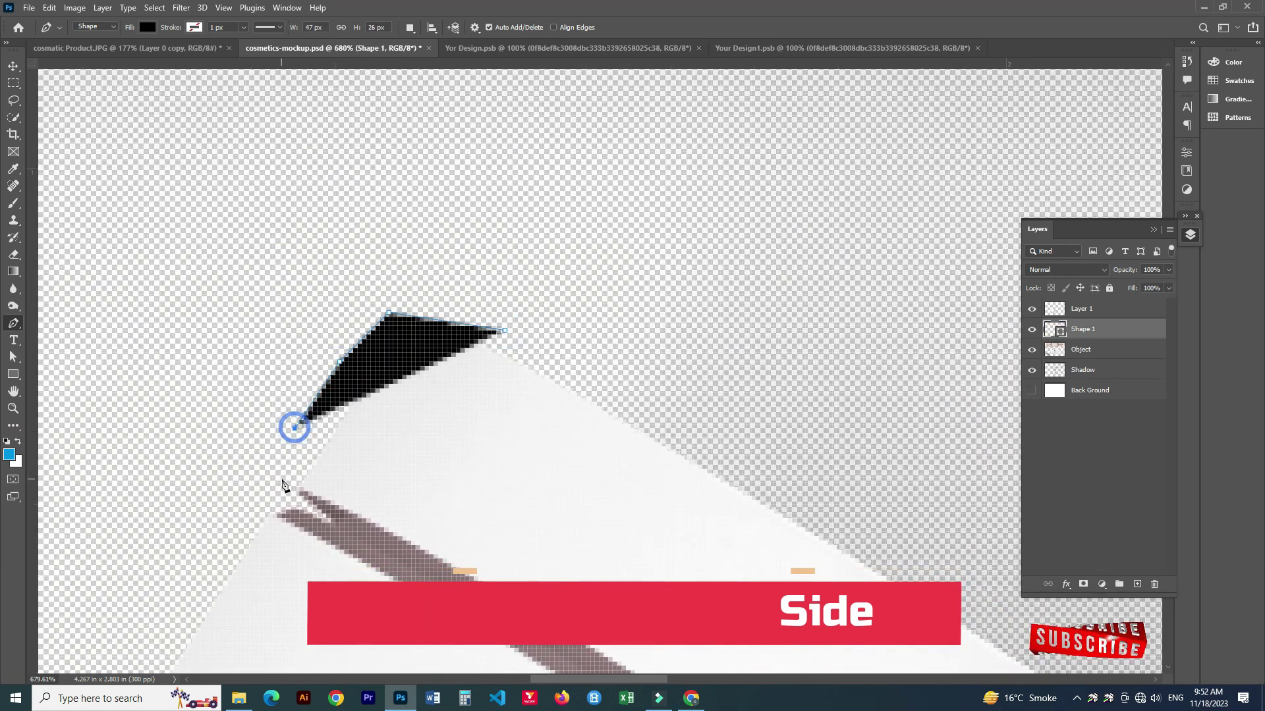
{"action": "scroll", "coordinate": [311, 499], "scroll_direction": "up", "scroll_amount": 3}
{"action": "key", "text": "3"}
{"action": "scroll", "coordinate": [303, 508], "scroll_direction": "up", "scroll_amount": 2}
{"action": "left_click", "coordinate": [287, 447]}
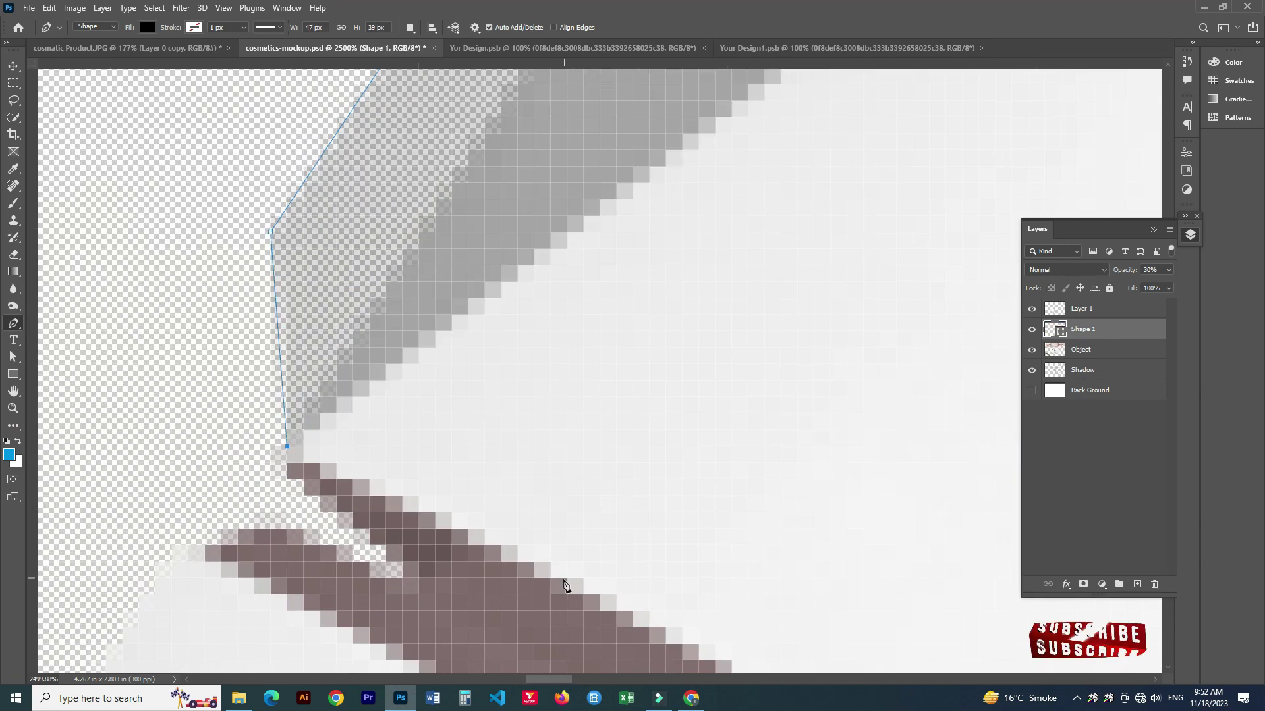
{"action": "left_click", "coordinate": [613, 625]}
{"action": "scroll", "coordinate": [458, 591], "scroll_direction": "down", "scroll_amount": 4}
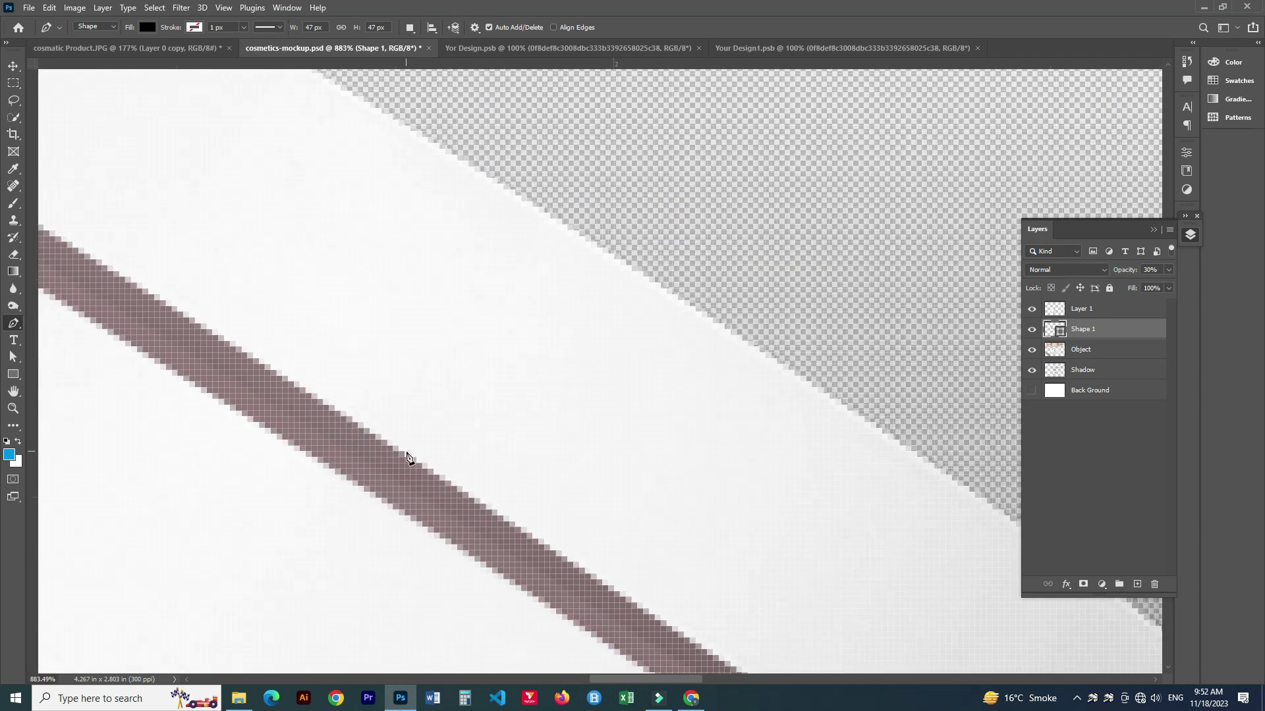
{"action": "left_click", "coordinate": [447, 476]}
{"action": "key", "text": "ctrl+z"}
{"action": "left_click", "coordinate": [387, 446]}
{"action": "scroll", "coordinate": [316, 365], "scroll_direction": "down", "scroll_amount": 2}
{"action": "left_click", "coordinate": [474, 524]}
{"action": "key", "text": "ctrl+z"}
{"action": "scroll", "coordinate": [467, 520], "scroll_direction": "up", "scroll_amount": 2}
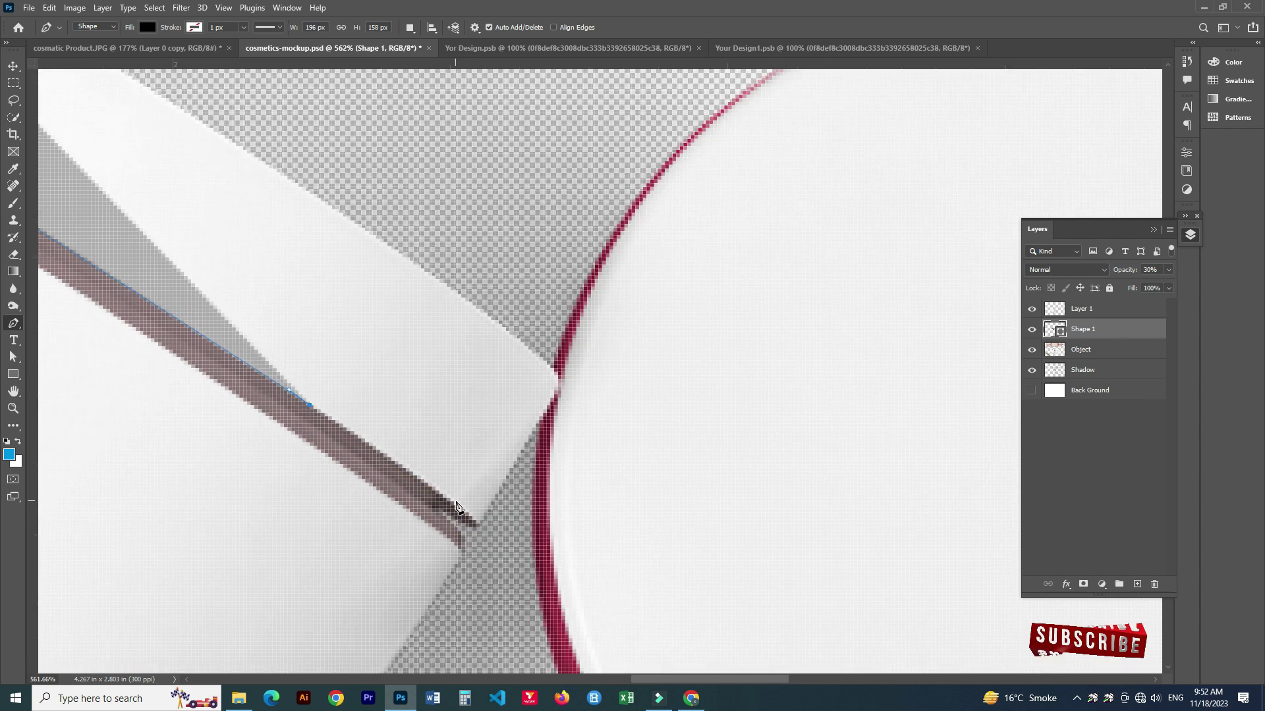
{"action": "mouse_move", "coordinate": [495, 537]}
{"action": "left_mouse_down"}
{"action": "mouse_move", "coordinate": [523, 563]}
{"action": "mouse_move", "coordinate": [547, 508]}
{"action": "left_mouse_up"}
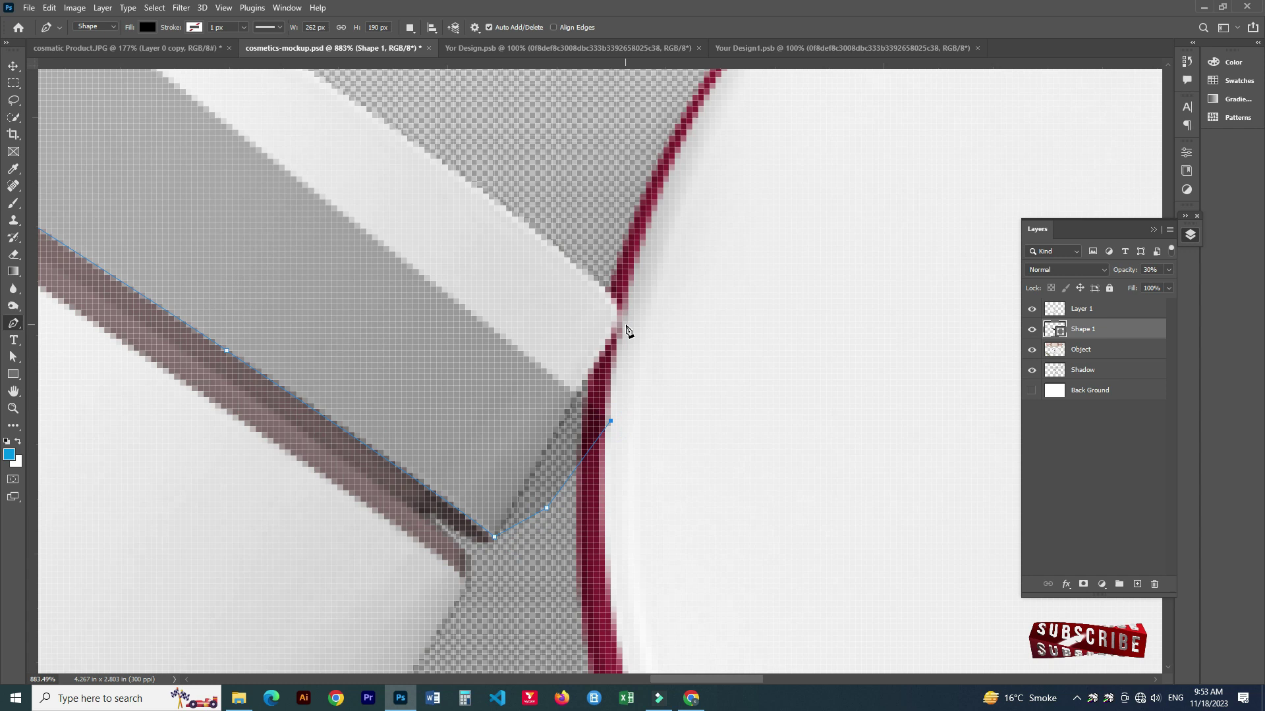
Close the cap band outline along the red rim, copy it to Layer 2, delete Shape 1
{"action": "left_click", "coordinate": [576, 398]}
{"action": "left_click", "coordinate": [617, 327]}
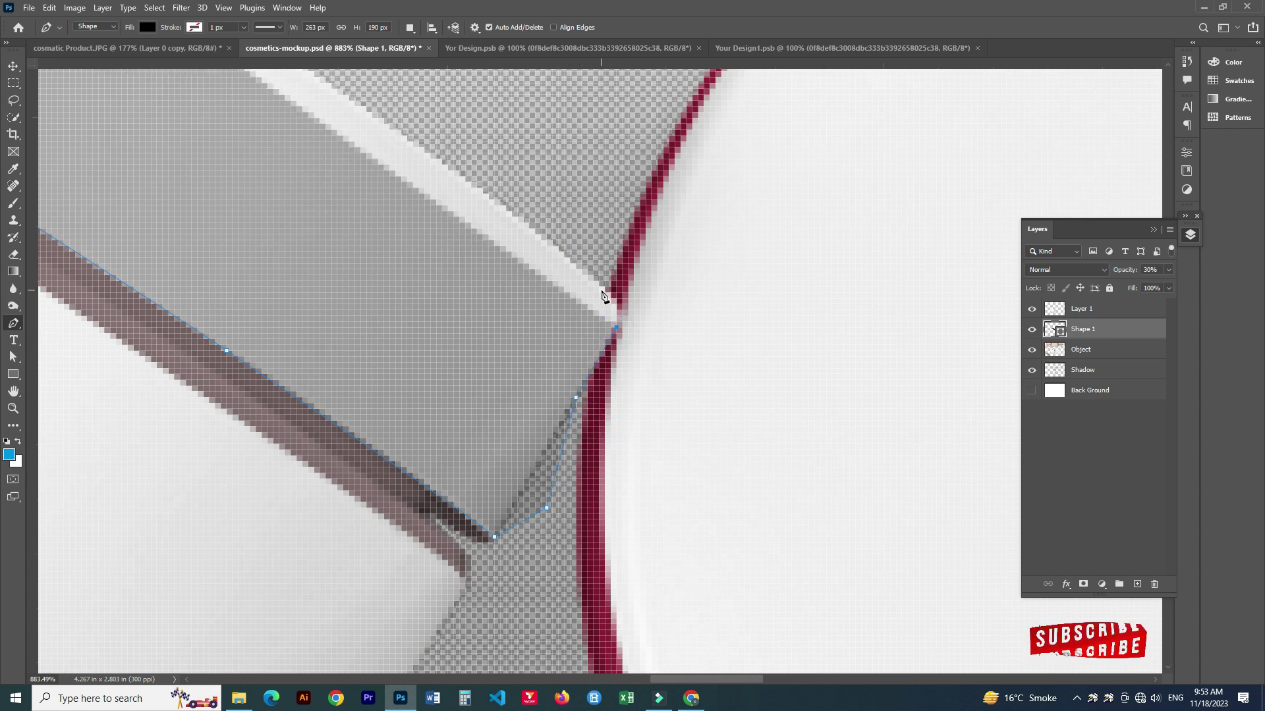
{"action": "left_click", "coordinate": [580, 261]}
{"action": "scroll", "coordinate": [607, 290], "scroll_direction": "down", "scroll_amount": 2}
{"action": "scroll", "coordinate": [550, 254], "scroll_direction": "down", "scroll_amount": 2}
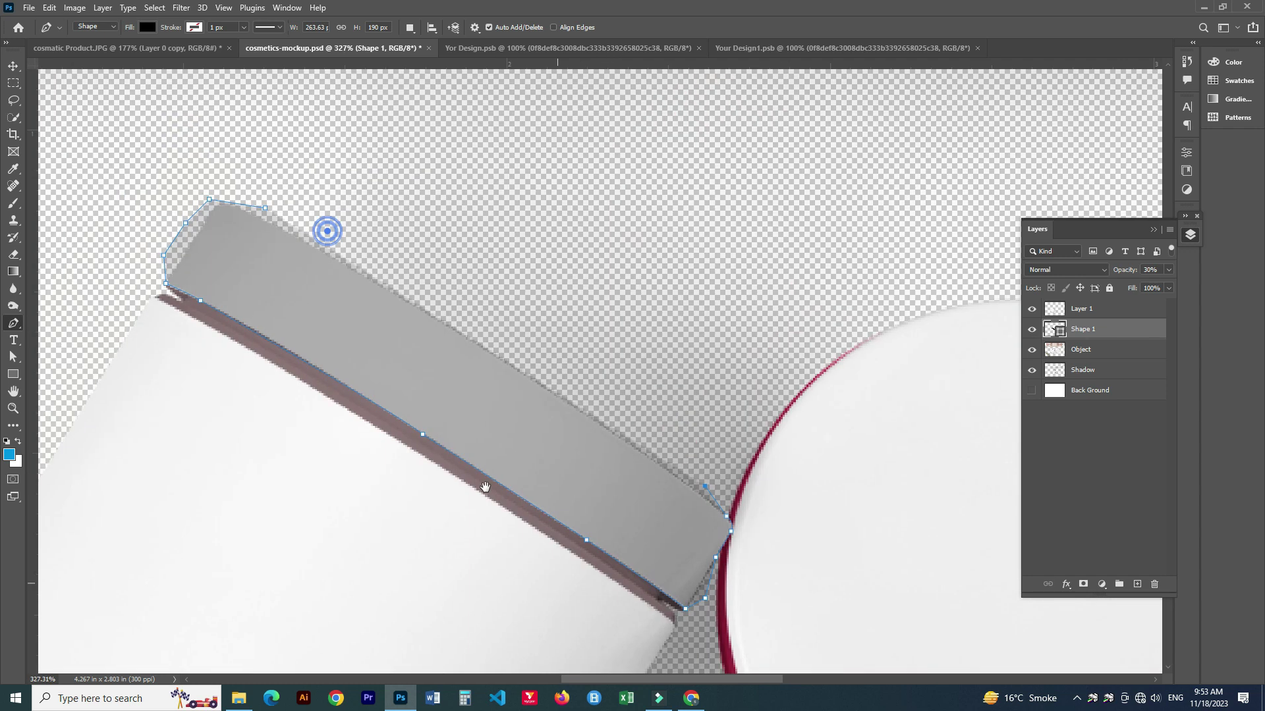
{"action": "left_click", "coordinate": [1055, 329], "text": "ctrl"}
{"action": "left_click", "coordinate": [1080, 349]}
{"action": "key", "text": "ctrl+j"}
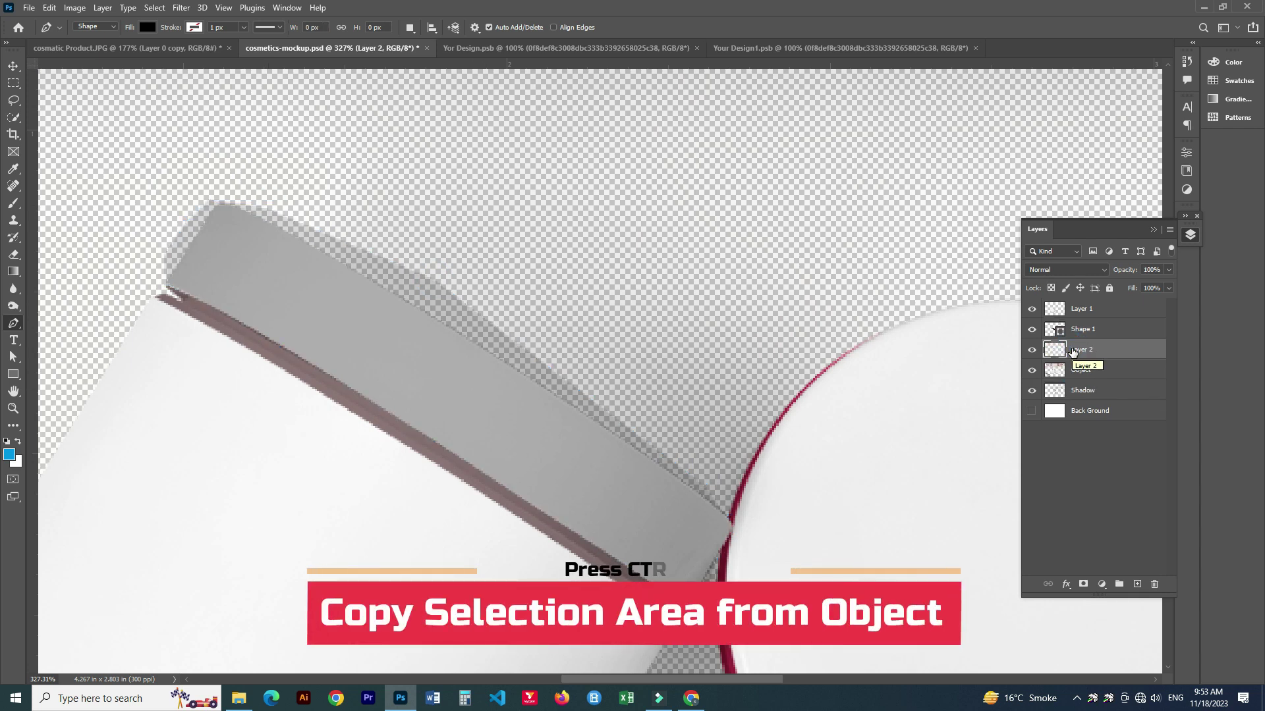
{"action": "left_click", "coordinate": [1083, 330]}
{"action": "key", "text": "Delete"}
Trace the round cap top's edge down its left side with curved anchors following the red rim
{"action": "left_click", "coordinate": [1090, 351]}
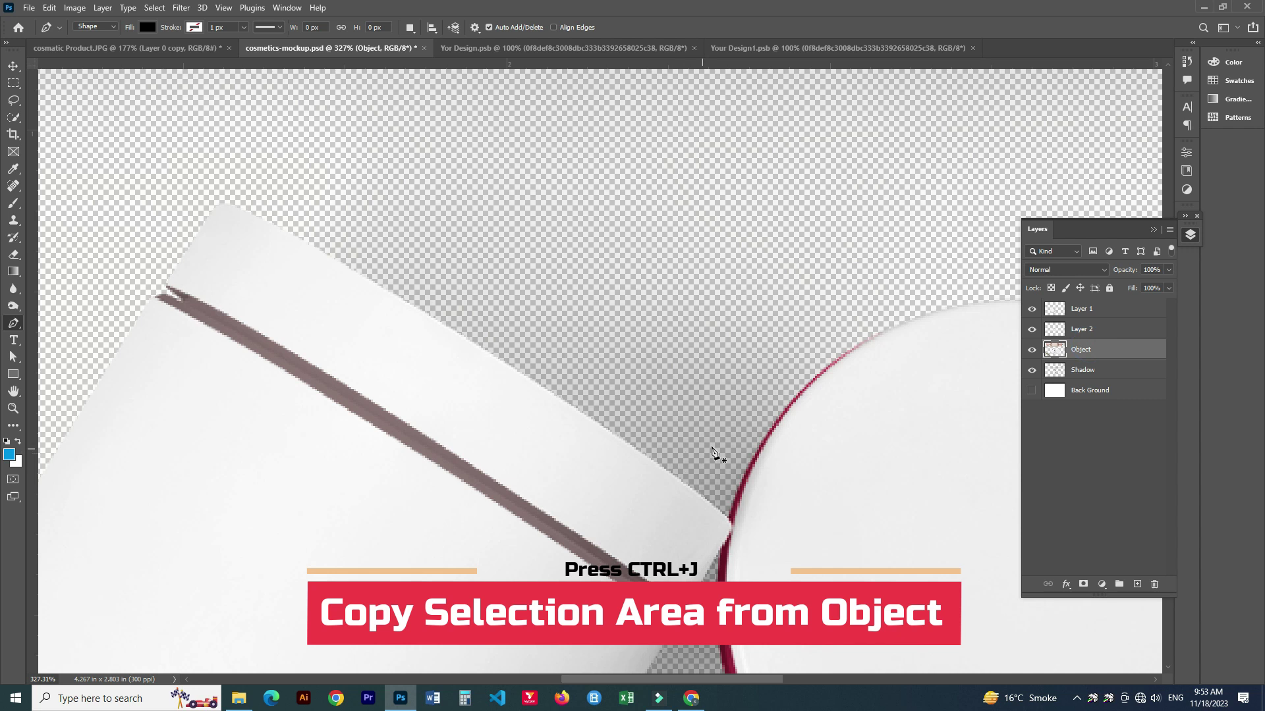
{"action": "scroll", "coordinate": [715, 452], "scroll_direction": "right", "scroll_amount": 5}
{"action": "scroll", "coordinate": [508, 291], "scroll_direction": "up", "scroll_amount": 2}
{"action": "scroll", "coordinate": [497, 229], "scroll_direction": "up", "scroll_amount": 4}
{"action": "left_click", "coordinate": [476, 128]}
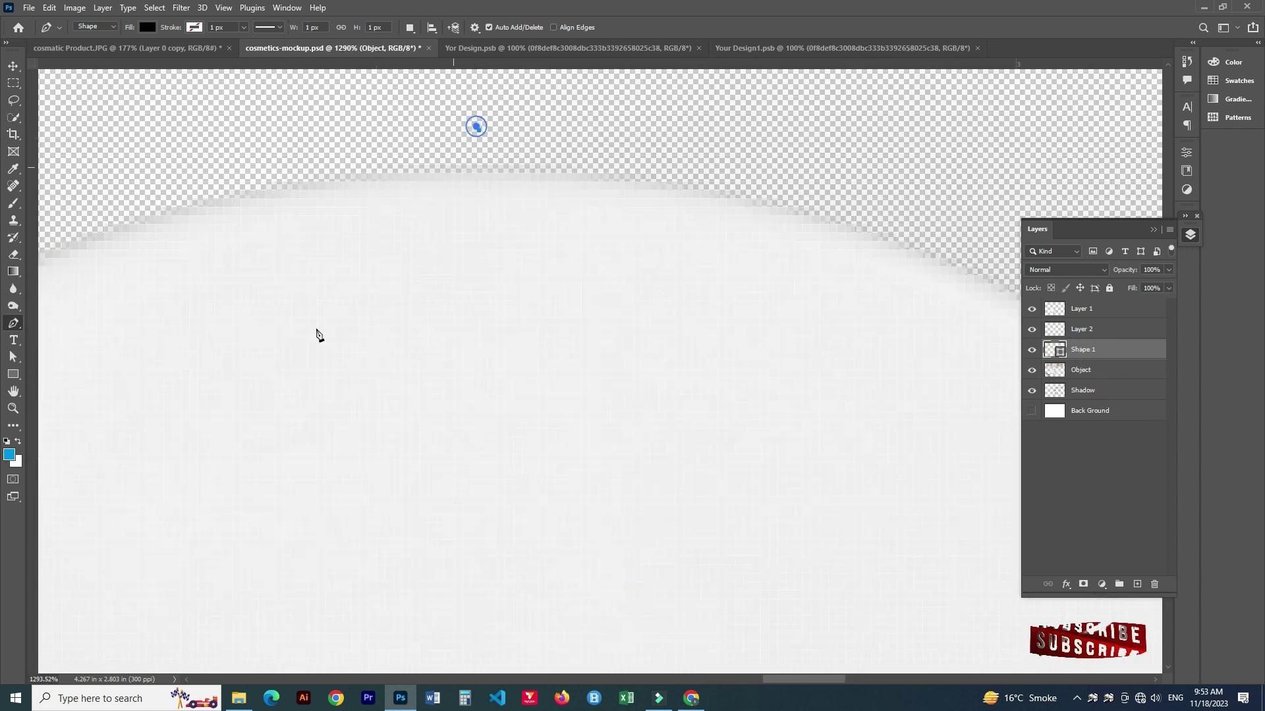
{"action": "scroll", "coordinate": [464, 361], "scroll_direction": "up", "scroll_amount": 2}
{"action": "left_click", "coordinate": [316, 321]}
{"action": "scroll", "coordinate": [316, 321], "scroll_direction": "down", "scroll_amount": 2}
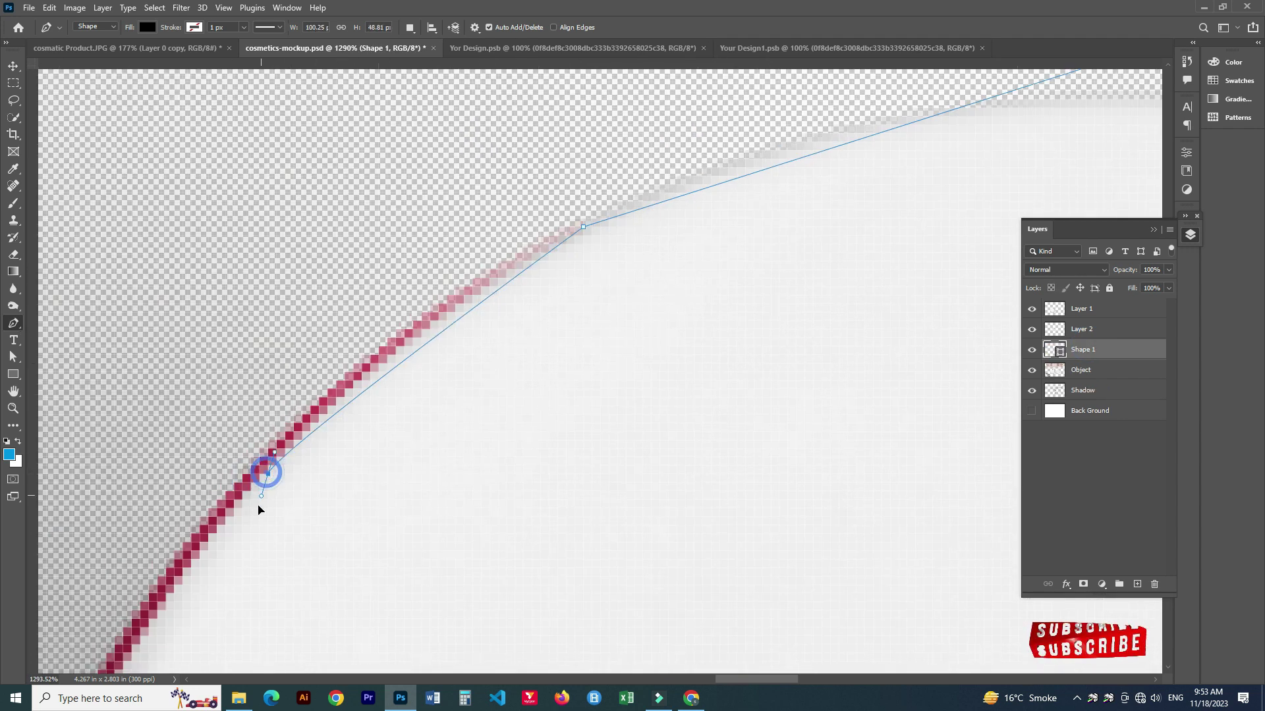
{"action": "left_click_drag", "start_coordinate": [267, 474], "coordinate": [255, 503]}
{"action": "scroll", "coordinate": [442, 406], "scroll_direction": "down", "scroll_amount": 2}
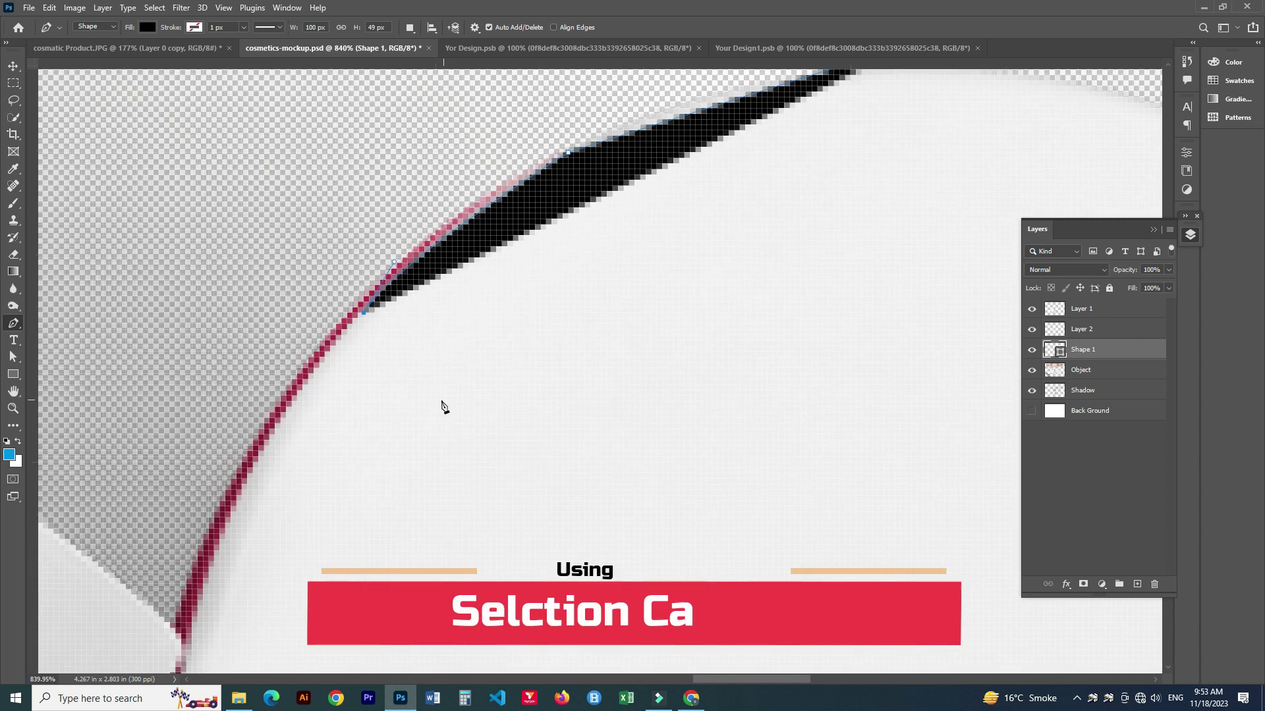
{"action": "left_click_drag", "start_coordinate": [197, 602], "coordinate": [186, 599]}
{"action": "scroll", "coordinate": [187, 599], "scroll_direction": "down", "scroll_amount": 2}
{"action": "left_click", "coordinate": [144, 617]}
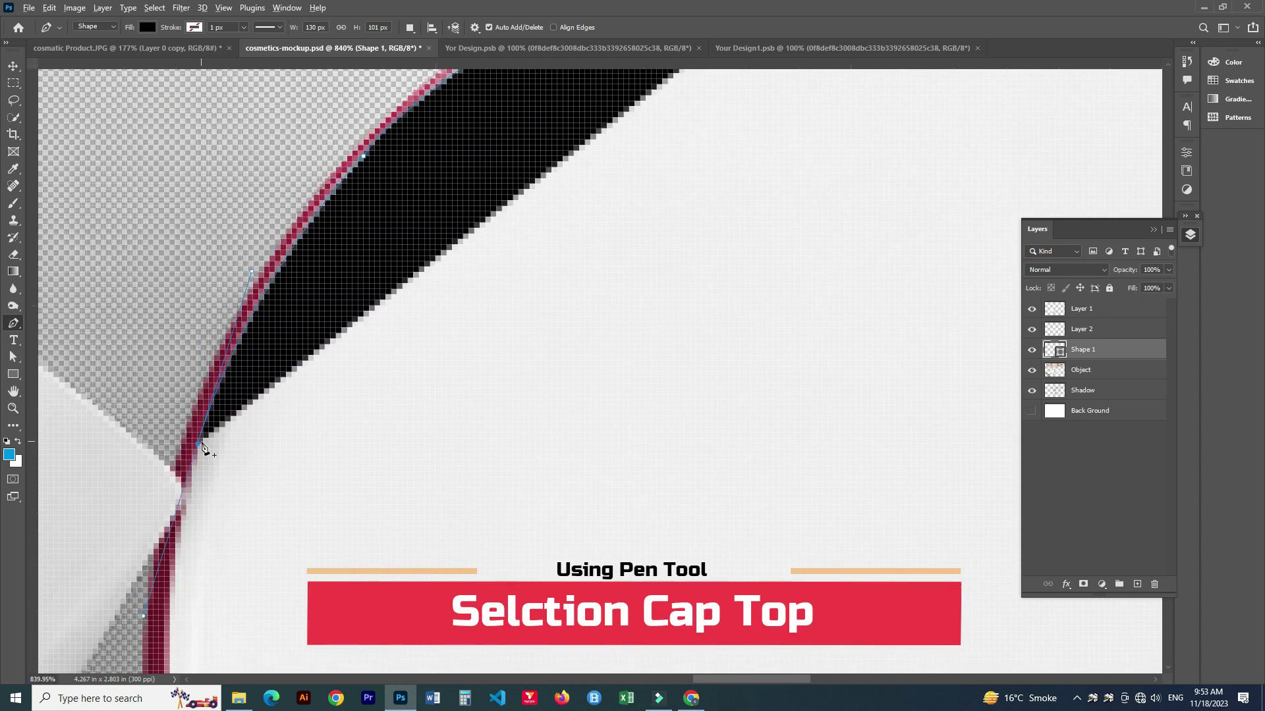
{"action": "mouse_move", "coordinate": [244, 521]}
{"action": "left_mouse_down"}
{"action": "mouse_move", "coordinate": [347, 547]}
{"action": "mouse_move", "coordinate": [350, 619]}
{"action": "left_mouse_up"}
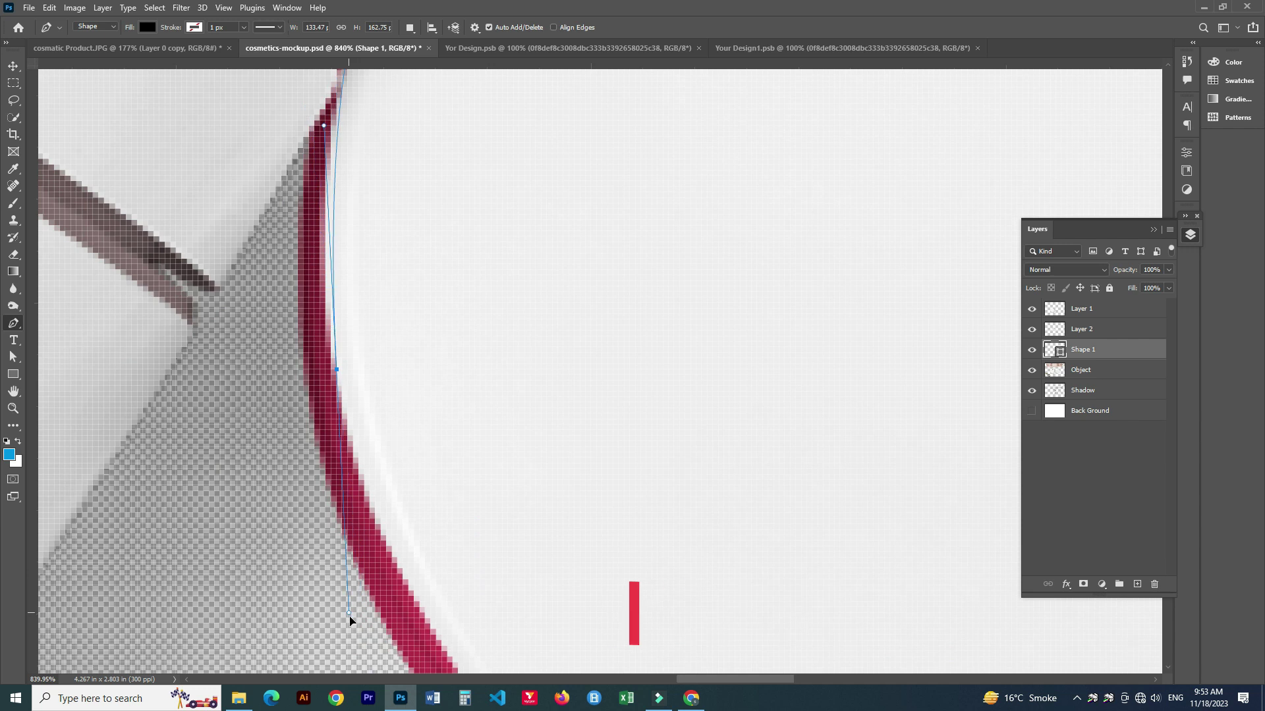
{"action": "left_click_drag", "start_coordinate": [337, 369], "coordinate": [369, 619]}
Finish the cap-top outline around the lower and right rim, close it, and make a selection
{"action": "scroll", "coordinate": [324, 443], "scroll_direction": "down", "scroll_amount": 3, "text": "alt"}
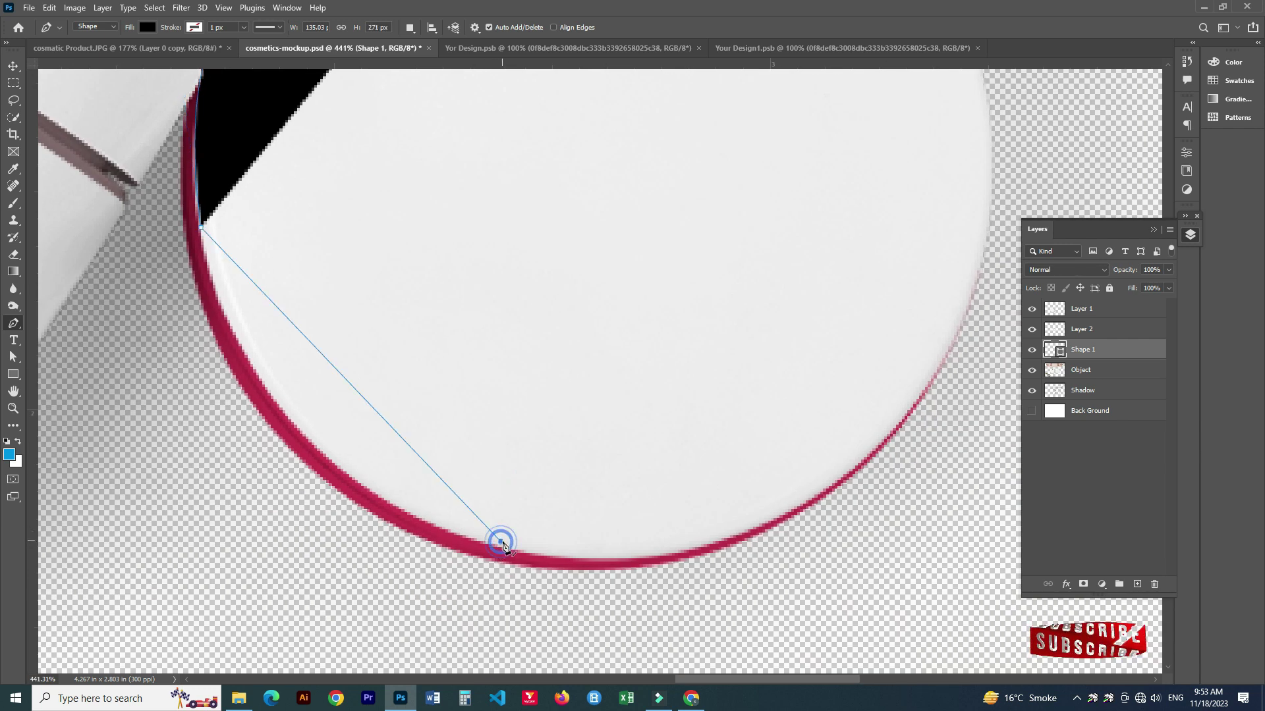
{"action": "left_click_drag", "start_coordinate": [512, 551], "coordinate": [807, 625]}
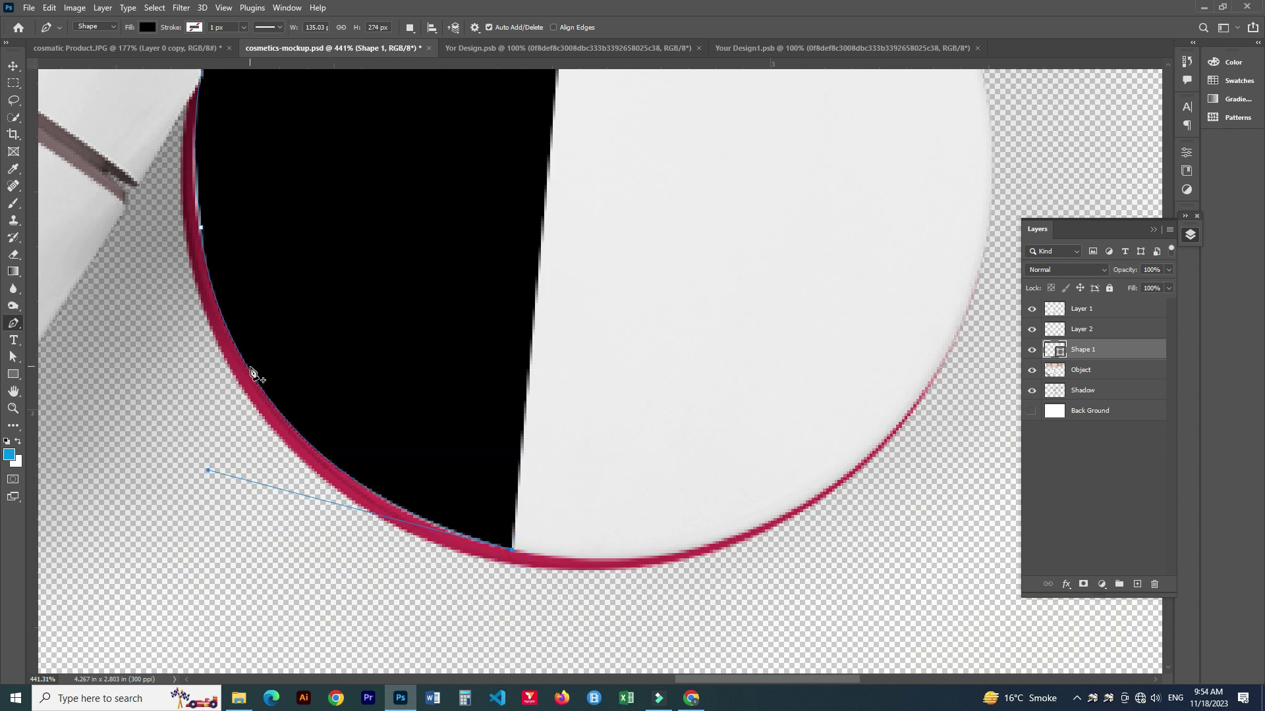
{"action": "scroll", "coordinate": [531, 440], "scroll_direction": "down", "scroll_amount": 3, "text": "alt"}
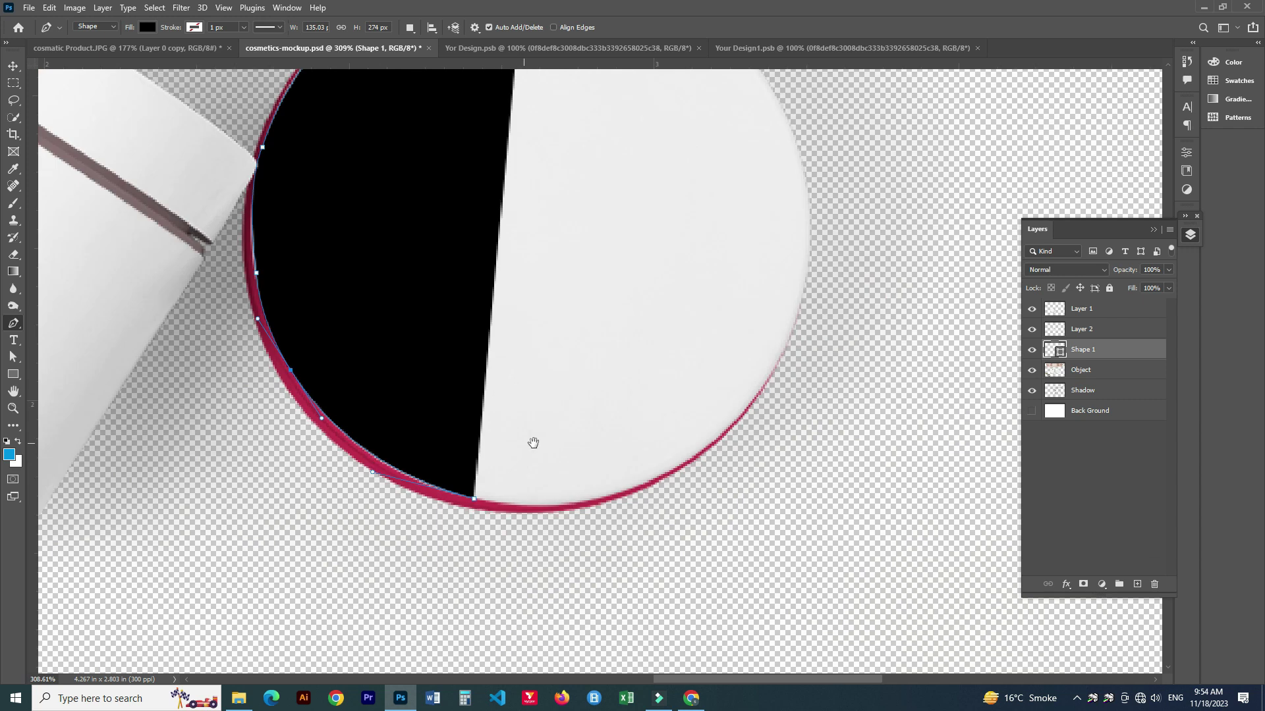
{"action": "scroll", "coordinate": [608, 419], "scroll_direction": "up", "scroll_amount": 3, "text": "alt"}
{"action": "left_click_drag", "start_coordinate": [599, 422], "coordinate": [758, 200]}
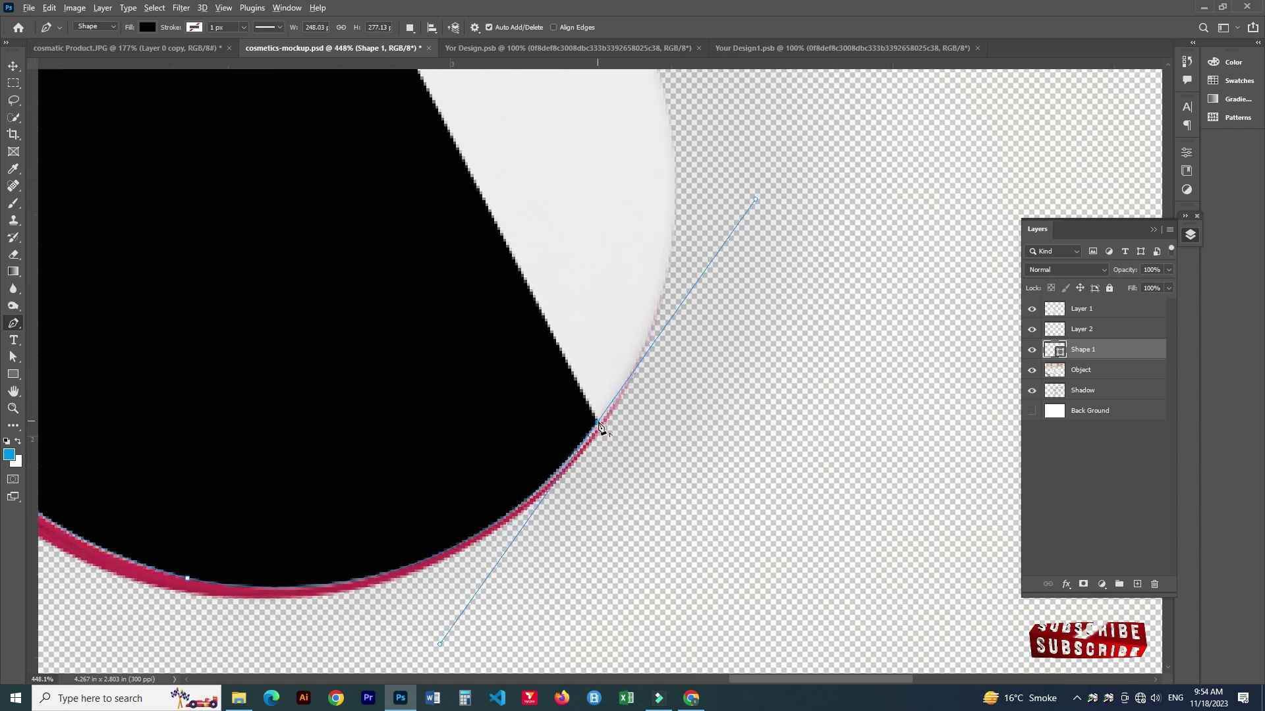
{"action": "scroll", "coordinate": [602, 430], "scroll_direction": "down", "scroll_amount": 3, "text": "alt"}
{"action": "scroll", "coordinate": [539, 425], "scroll_direction": "up", "scroll_amount": 3, "text": "alt"}
{"action": "left_click_drag", "start_coordinate": [551, 305], "coordinate": [550, 424]}
{"action": "scroll", "coordinate": [432, 375], "scroll_direction": "down", "scroll_amount": 3, "text": "alt"}
{"action": "scroll", "coordinate": [531, 272], "scroll_direction": "up", "scroll_amount": 3, "text": "alt"}
{"action": "left_click", "coordinate": [367, 266]}
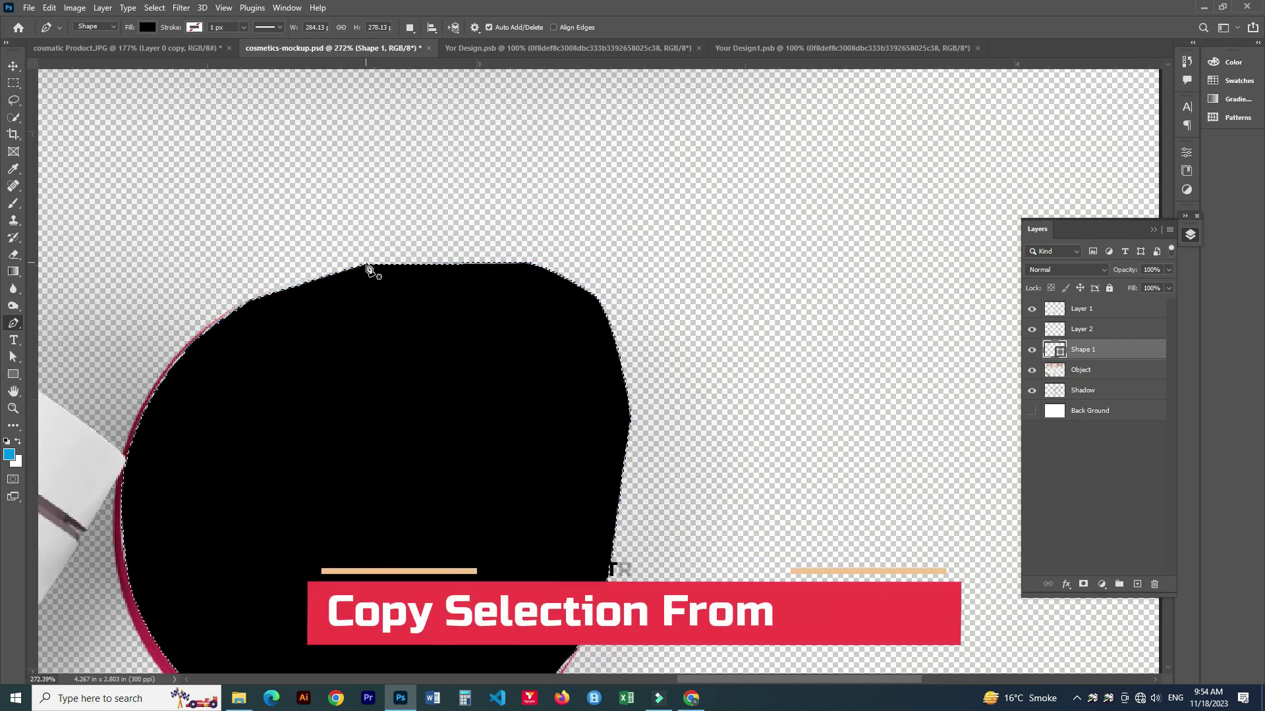
{"action": "key", "text": "ctrl+Return"}
{"action": "left_click", "coordinate": [1088, 374]}
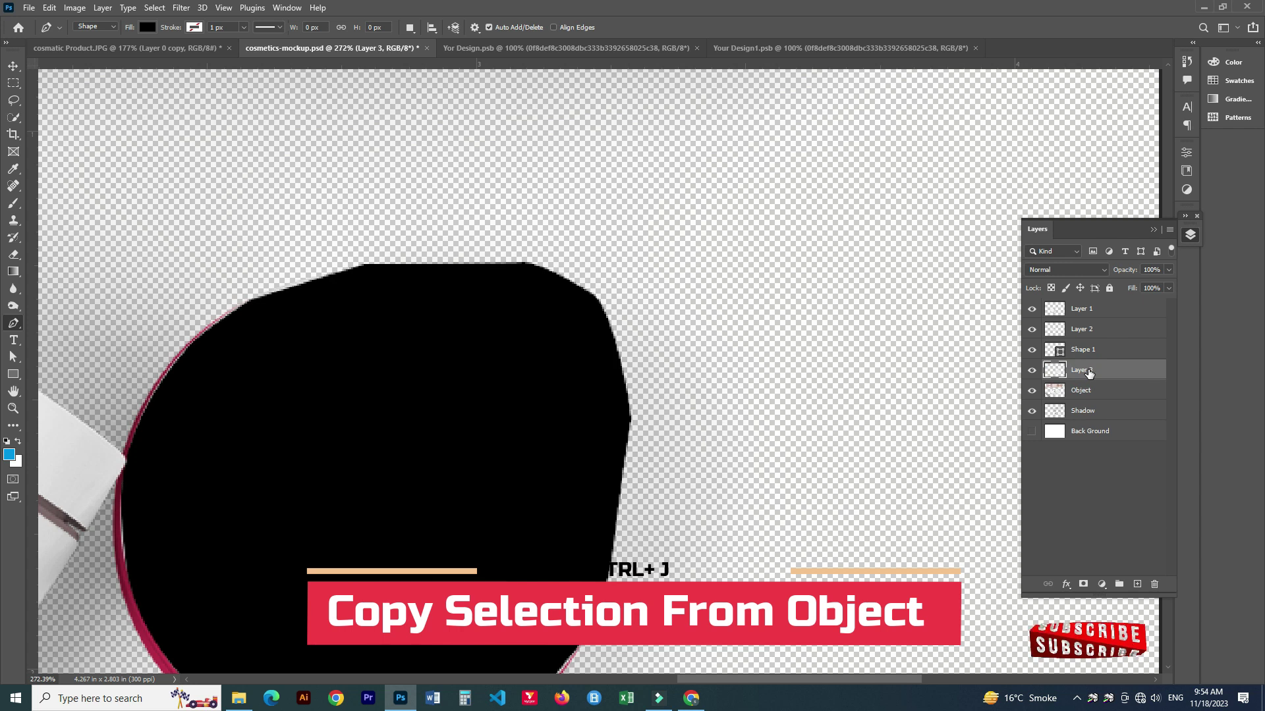
Delete the black tracing shape, merge Layers 1–3 into one, and duplicate the result
{"action": "left_click", "coordinate": [1087, 349]}
{"action": "key", "text": "Delete"}
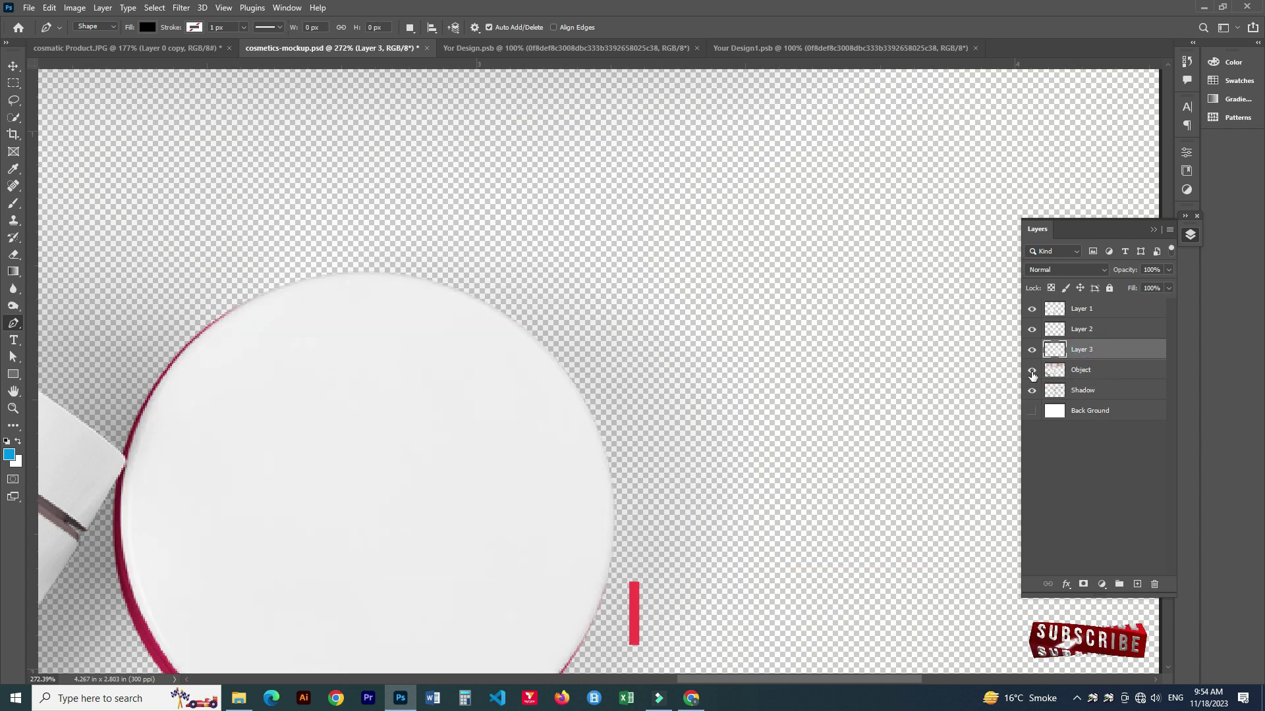
{"action": "left_click", "coordinate": [1093, 317], "text": "shift"}
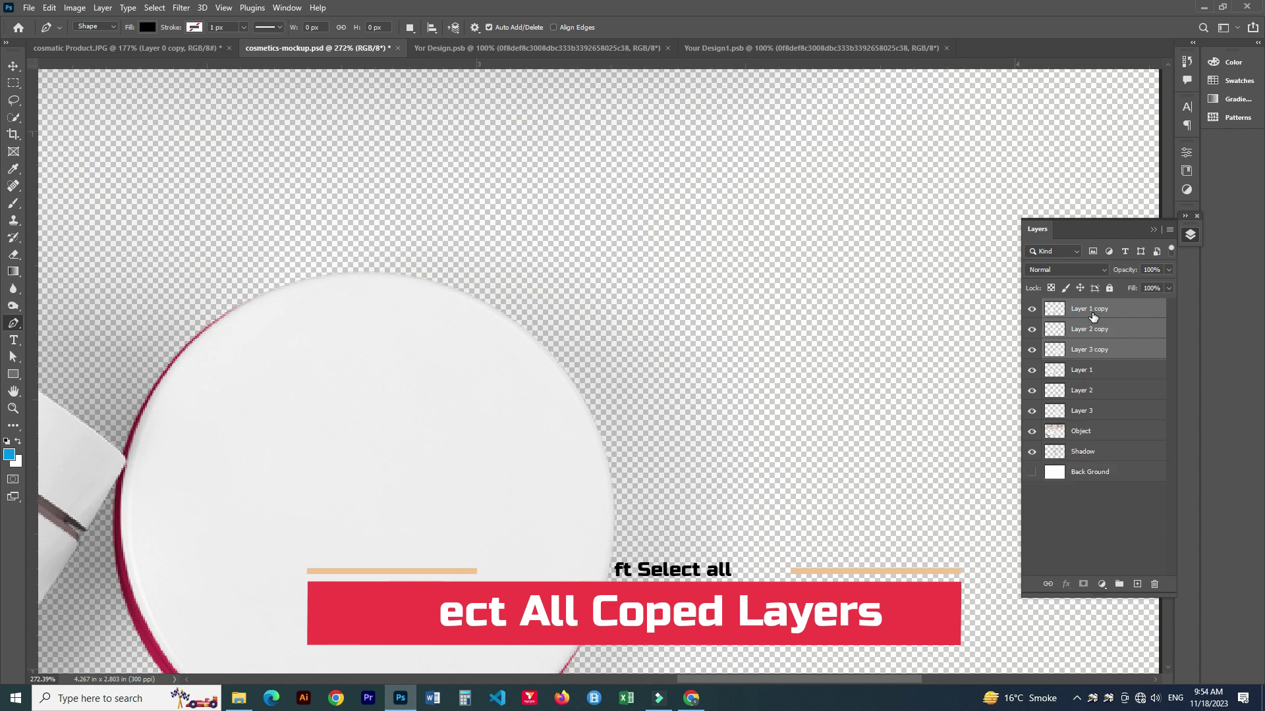
{"action": "key", "text": "ctrl+e"}
{"action": "key", "text": "ctrl+j"}
{"action": "key", "text": "ctrl+j"}
Rename the three merged copies Shadow, Midtone and Light
{"action": "double_click", "coordinate": [1092, 309]}
{"action": "type", "text": "Shado"}
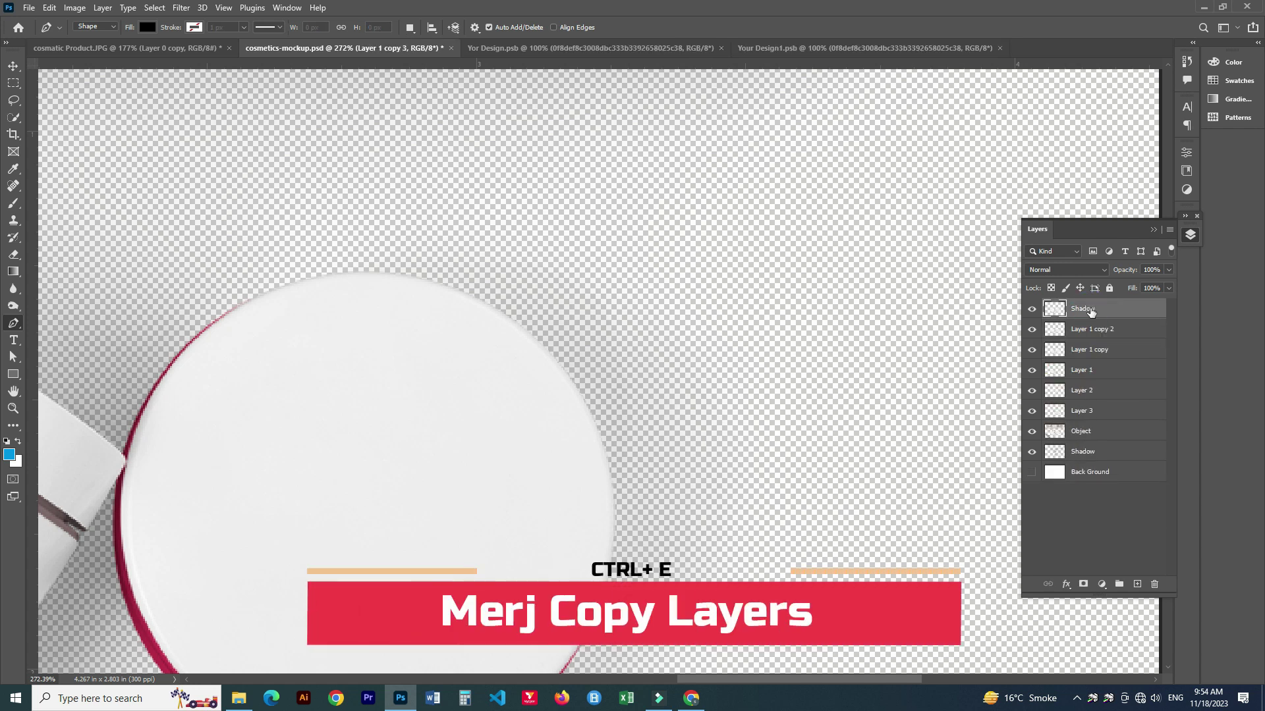
{"action": "key", "text": "Return"}
{"action": "double_click", "coordinate": [1087, 330]}
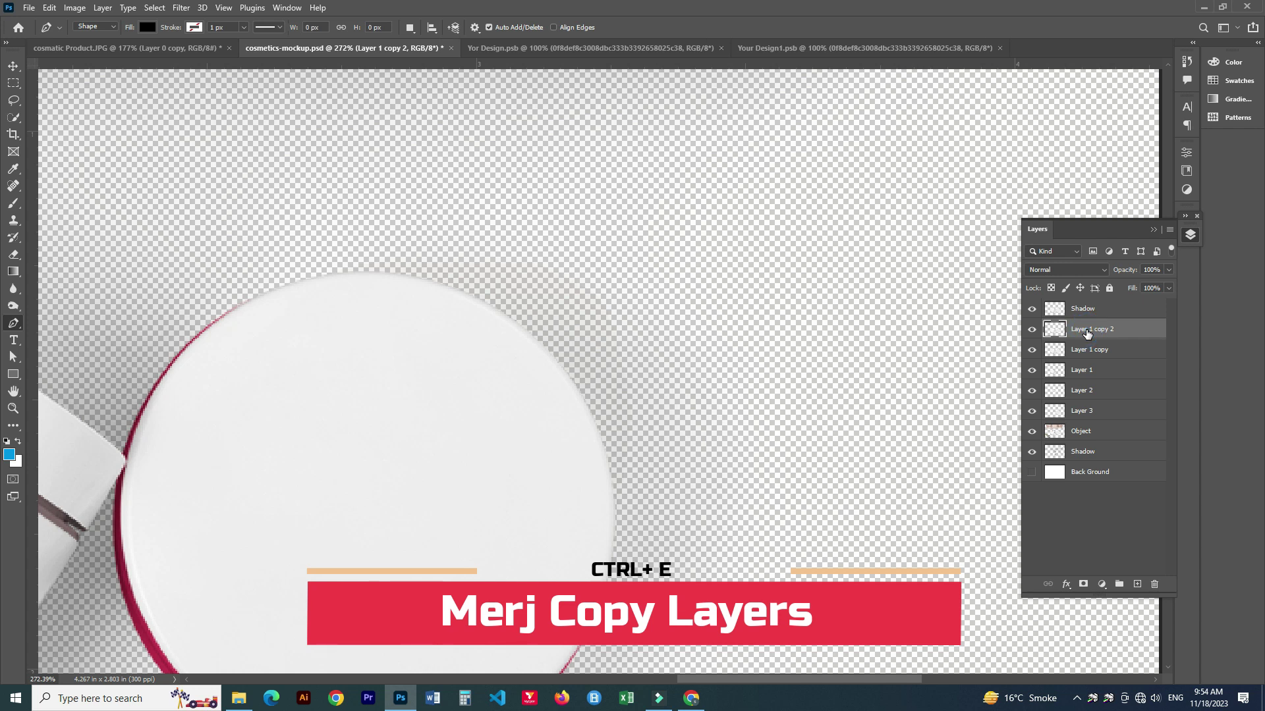
{"action": "type", "text": "Midtone"}
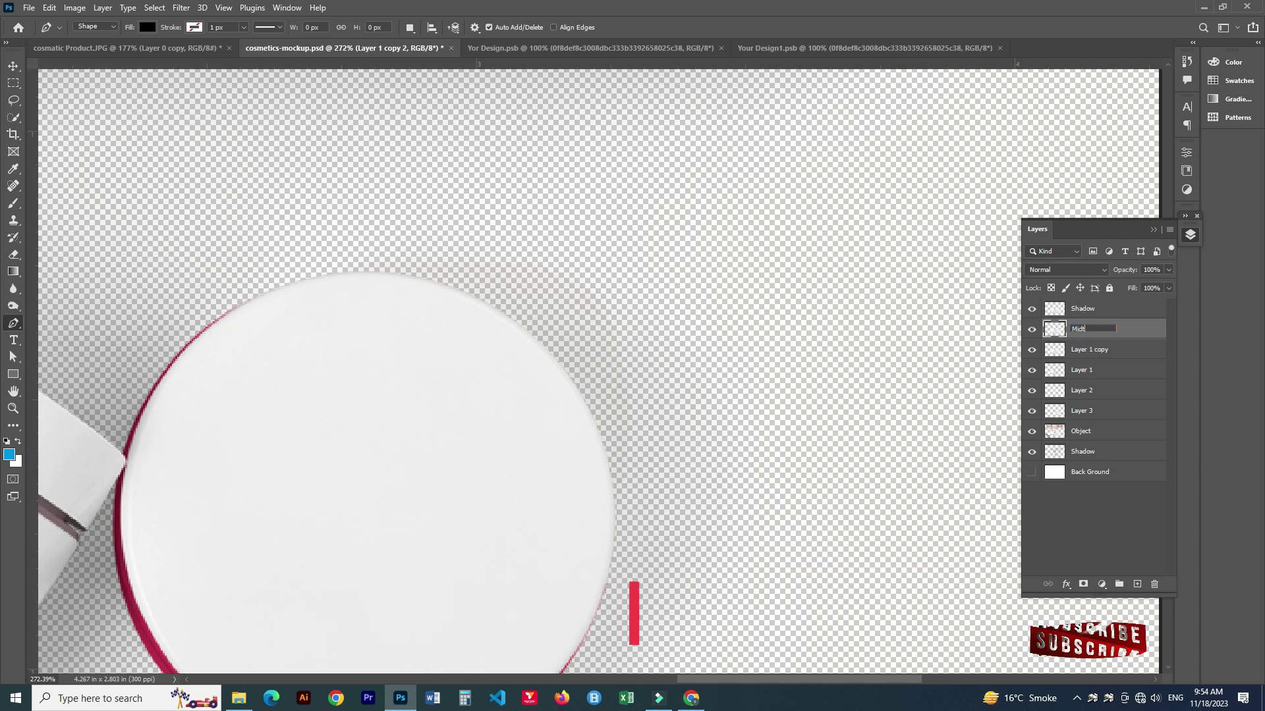
{"action": "key", "text": "Return"}
{"action": "double_click", "coordinate": [1080, 350]}
{"action": "type", "text": "Light"}
{"action": "key", "text": "Return"}
{"action": "key", "text": "ctrl+0"}
Show Back Ground again and group Shadow, Midtone and Light into a group named Texture
{"action": "left_click", "coordinate": [1031, 472]}
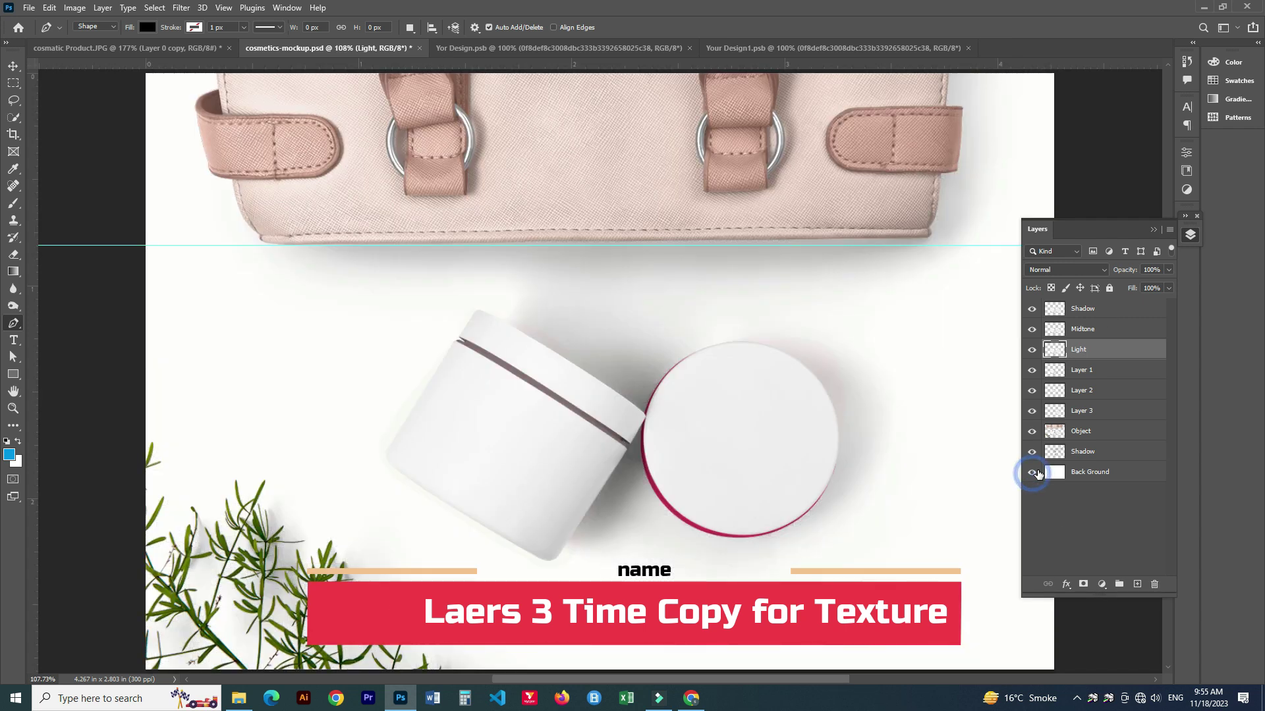
{"action": "left_click", "coordinate": [1088, 308], "text": "shift"}
{"action": "key", "text": "ctrl+g"}
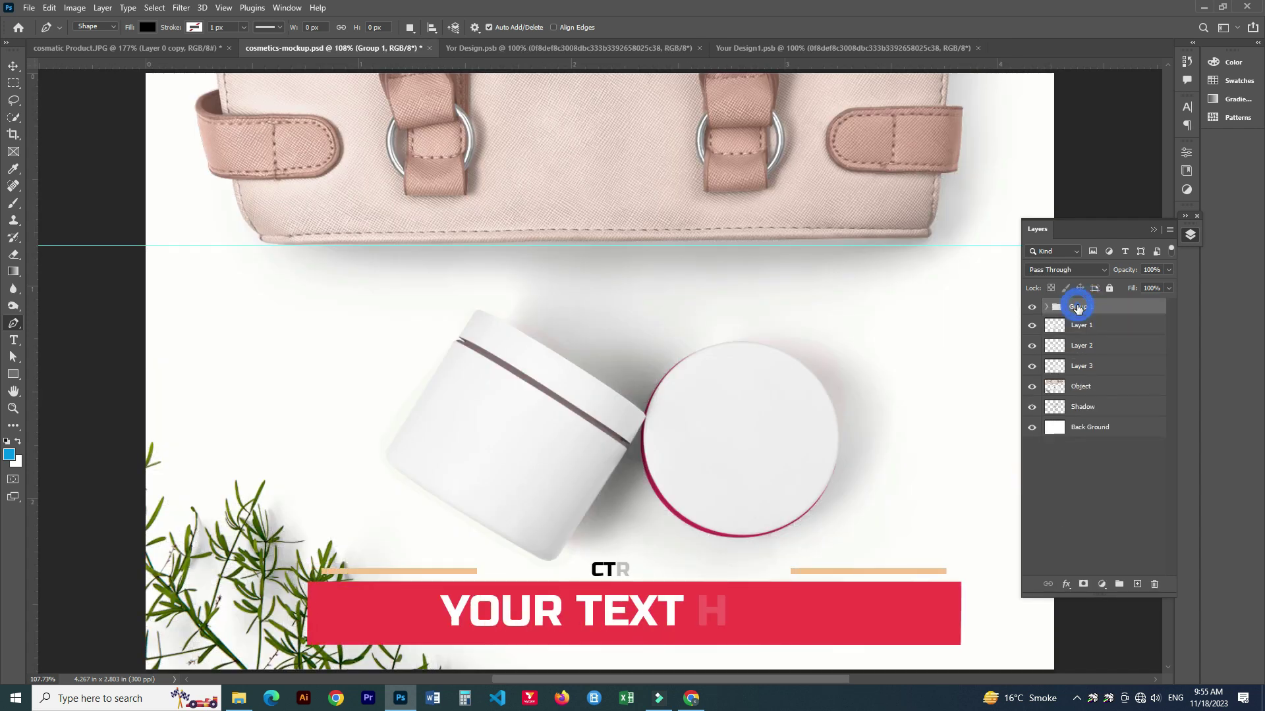
{"action": "double_click", "coordinate": [1077, 306]}
{"action": "type", "text": "Texture"}
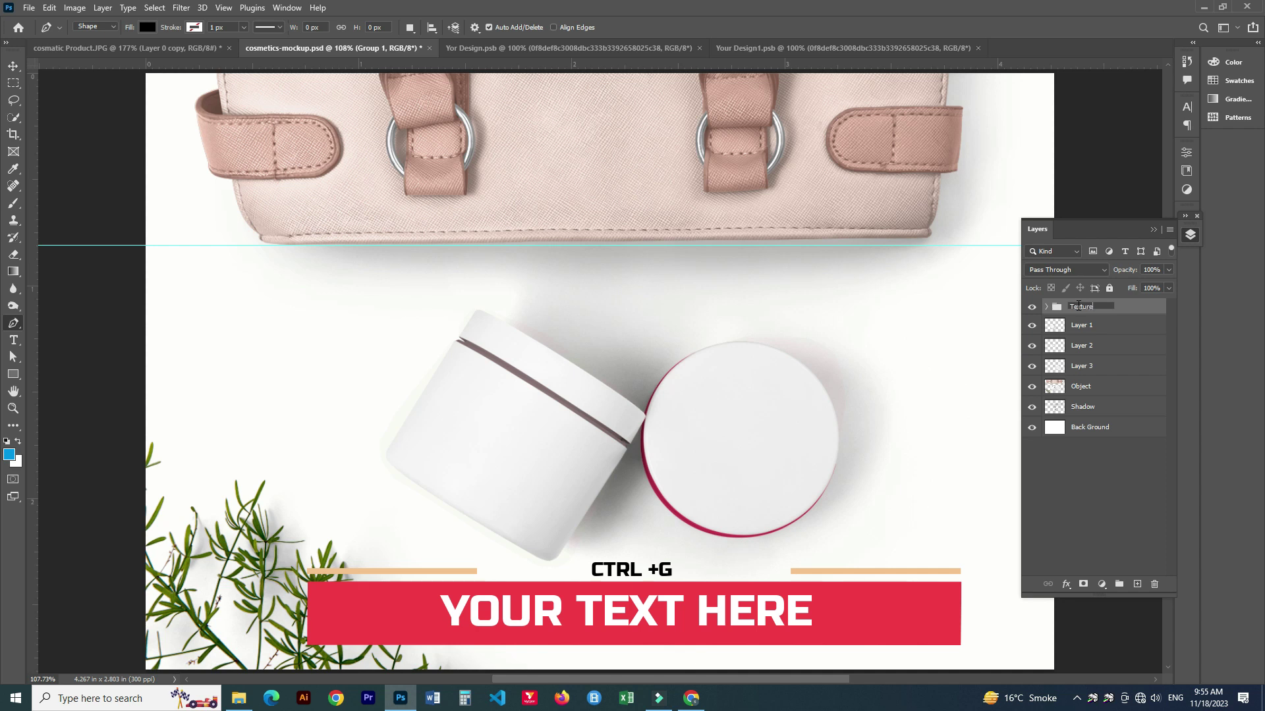
{"action": "key", "text": "v"}
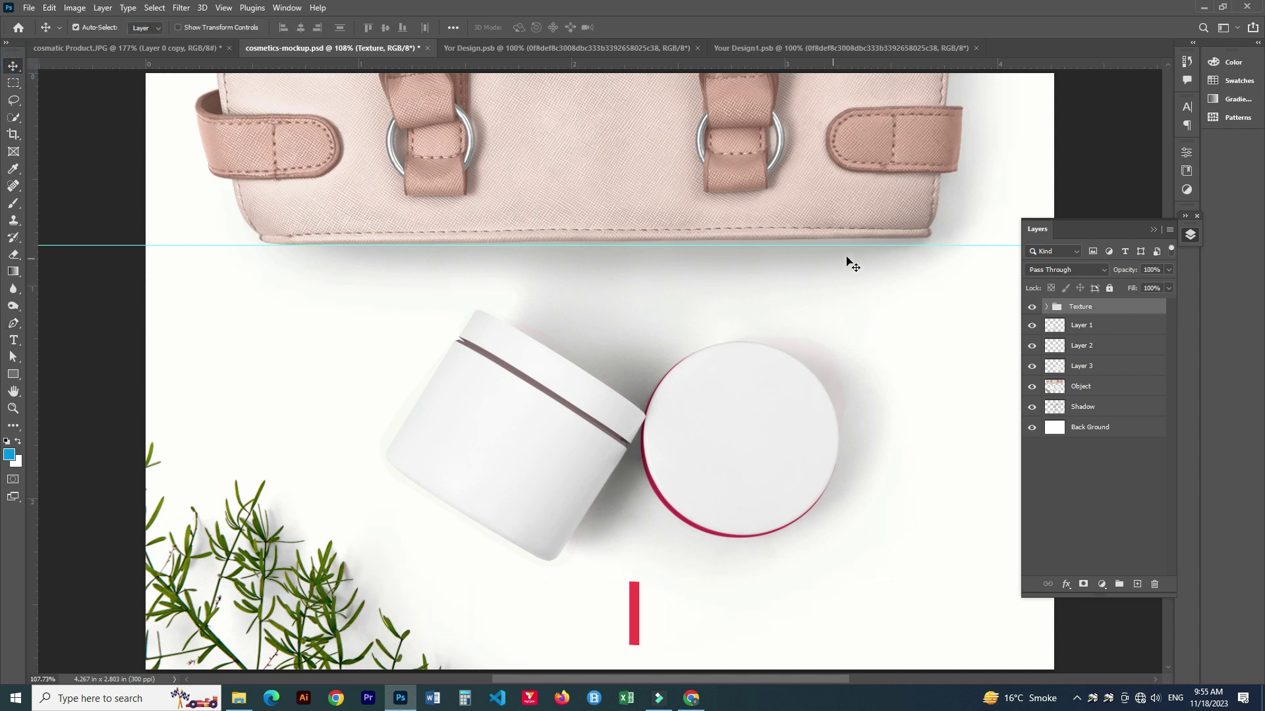
Set blend modes: Shadow to a darkening mode, Midtone to Darker Color, Light to Screen
{"action": "left_click", "coordinate": [1046, 306]}
{"action": "left_click", "coordinate": [1084, 325]}
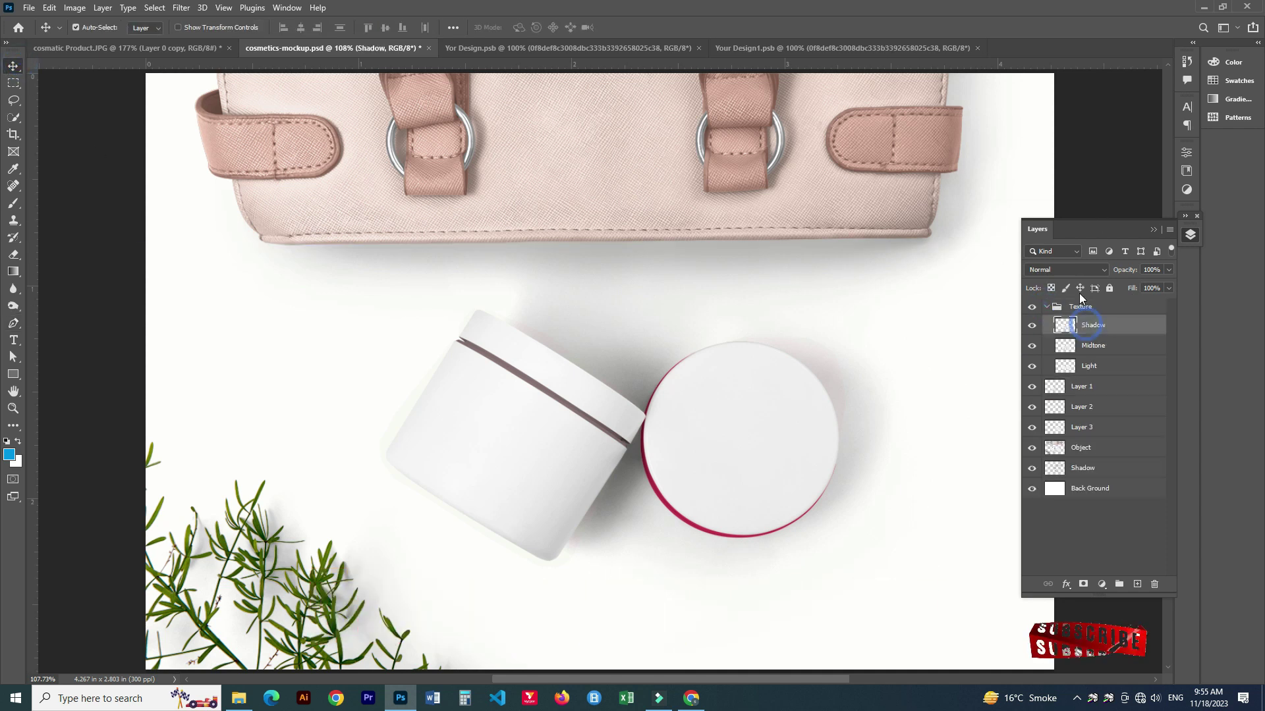
{"action": "left_click", "coordinate": [1066, 270]}
{"action": "left_click", "coordinate": [1042, 340]}
{"action": "left_click", "coordinate": [1092, 345]}
{"action": "left_click", "coordinate": [1066, 270]}
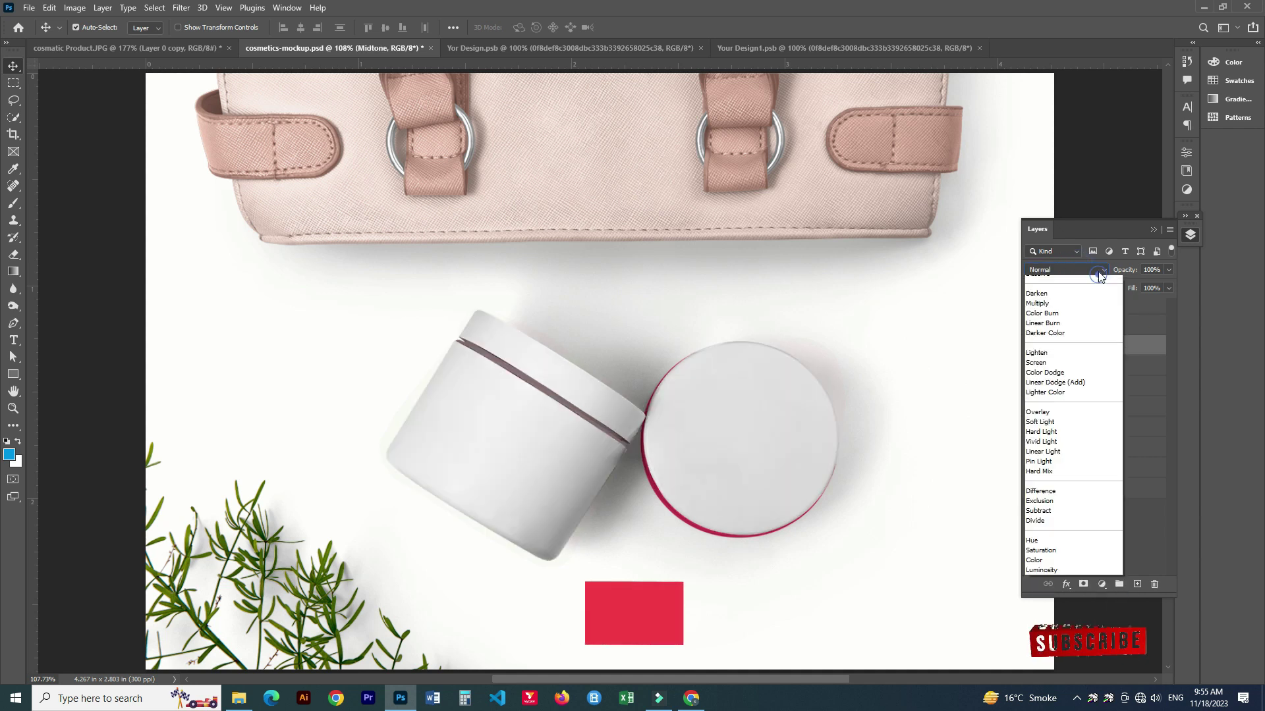
{"action": "left_click", "coordinate": [1069, 351]}
{"action": "left_click", "coordinate": [1066, 269]}
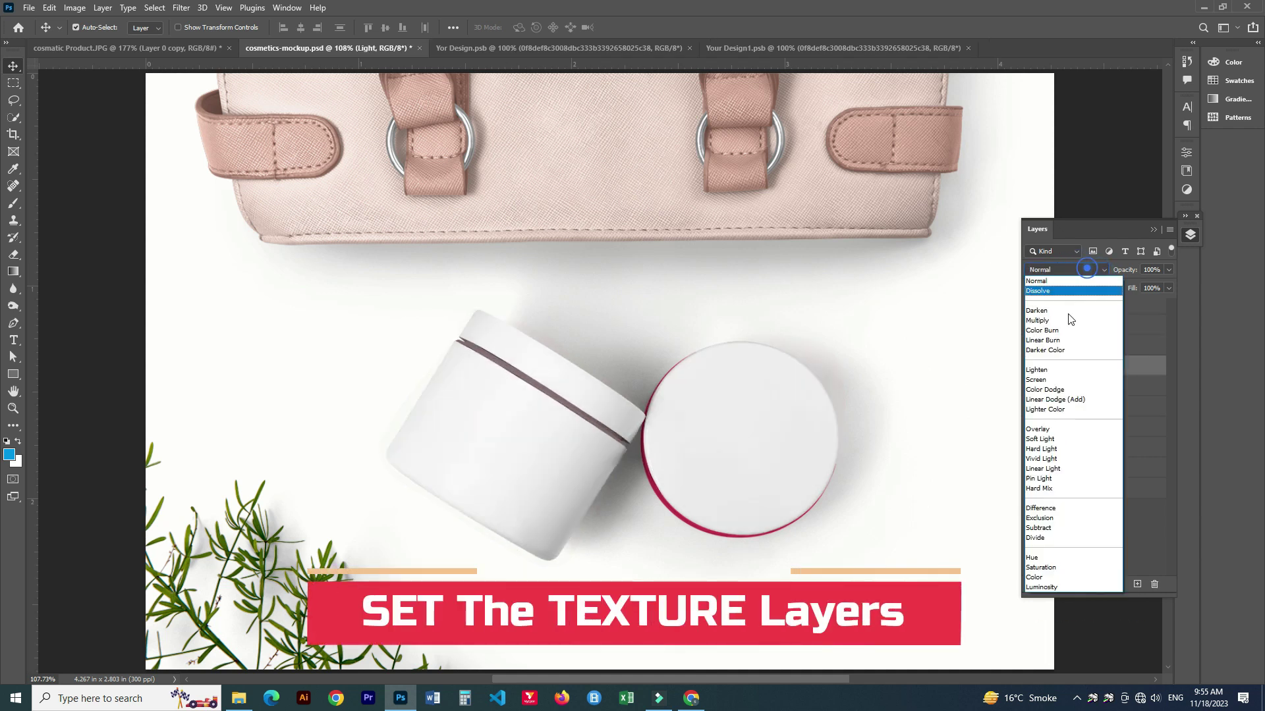
{"action": "left_click", "coordinate": [1050, 380]}
{"action": "left_click", "coordinate": [1087, 383]}
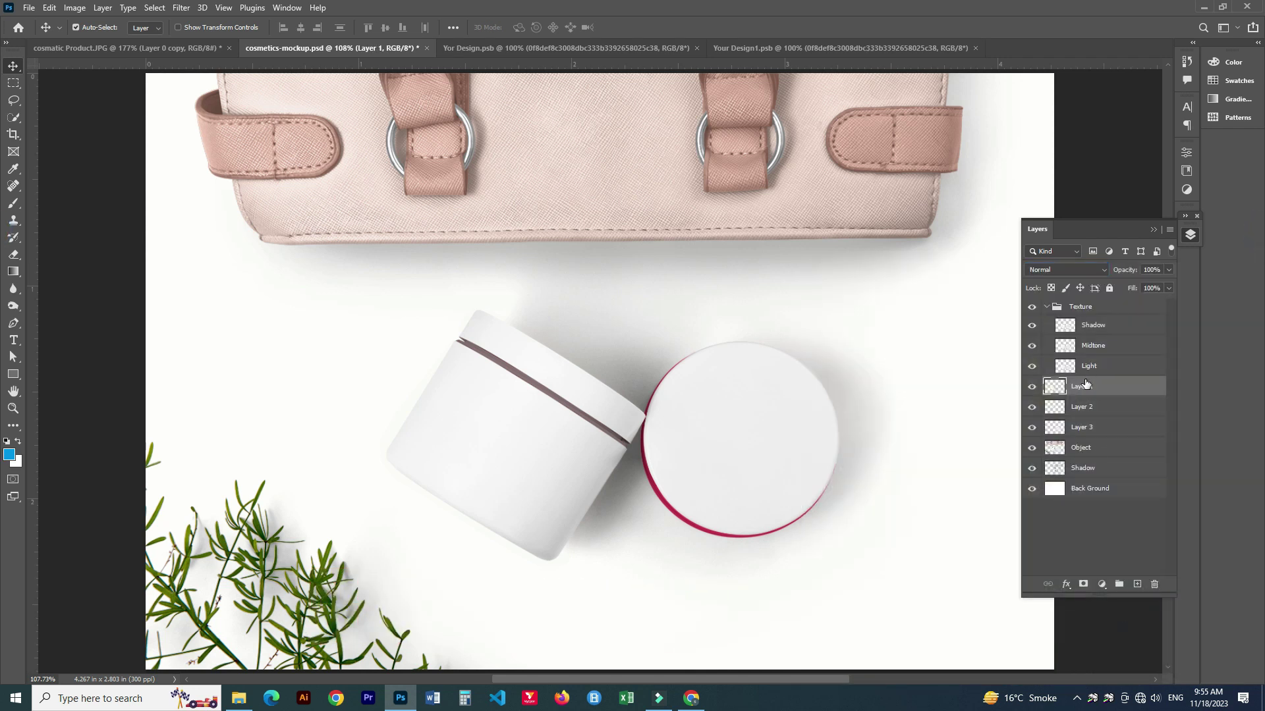
Add a white Color Fill 1 layer masked to the Light layer's jar outline
{"action": "left_click", "coordinate": [1101, 585]}
{"action": "left_click", "coordinate": [1113, 342]}
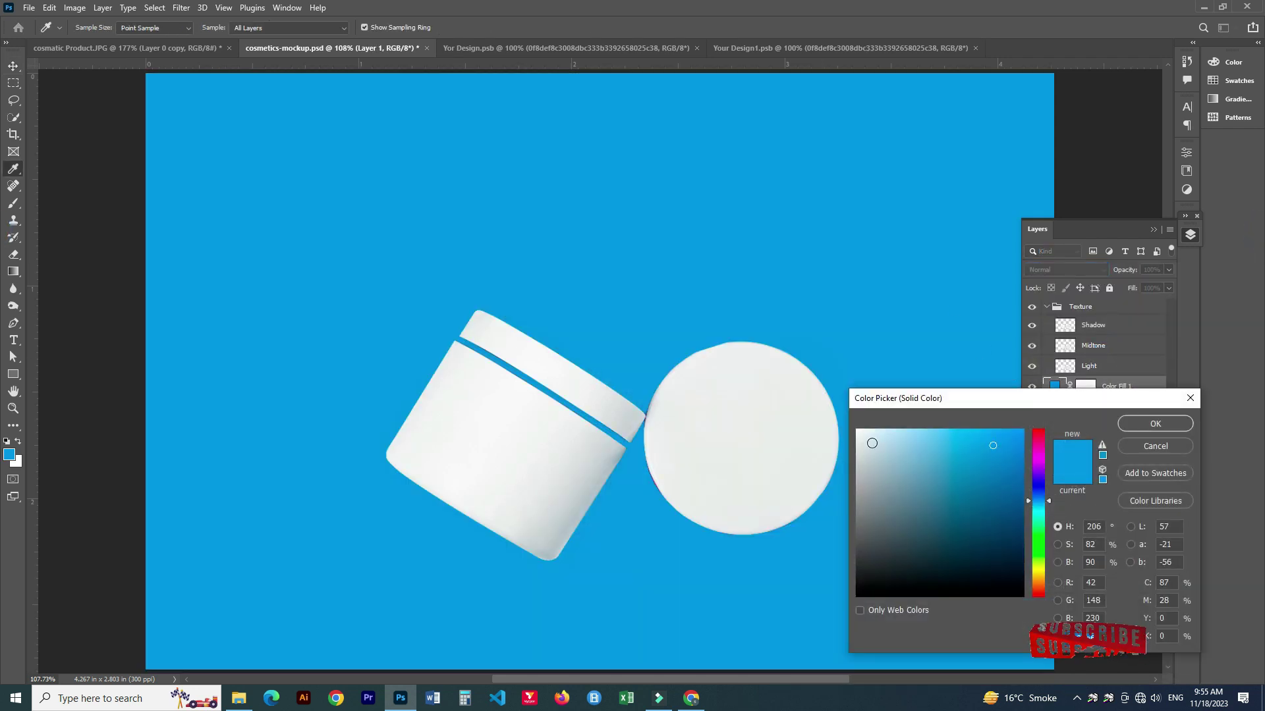
{"action": "left_click", "coordinate": [857, 430]}
{"action": "left_click", "coordinate": [1160, 425]}
{"action": "left_click", "coordinate": [1083, 365]}
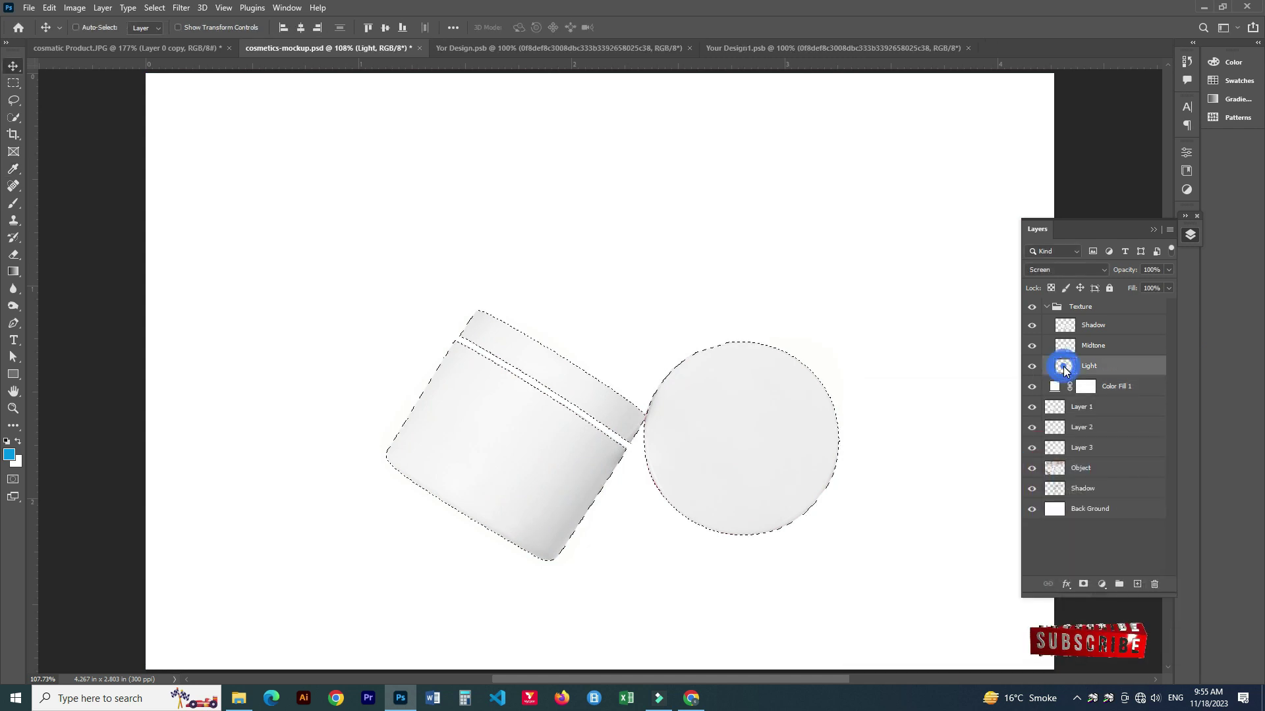
{"action": "left_click", "coordinate": [1082, 584]}
{"action": "left_click_drag", "start_coordinate": [1096, 365], "coordinate": [1086, 387]}
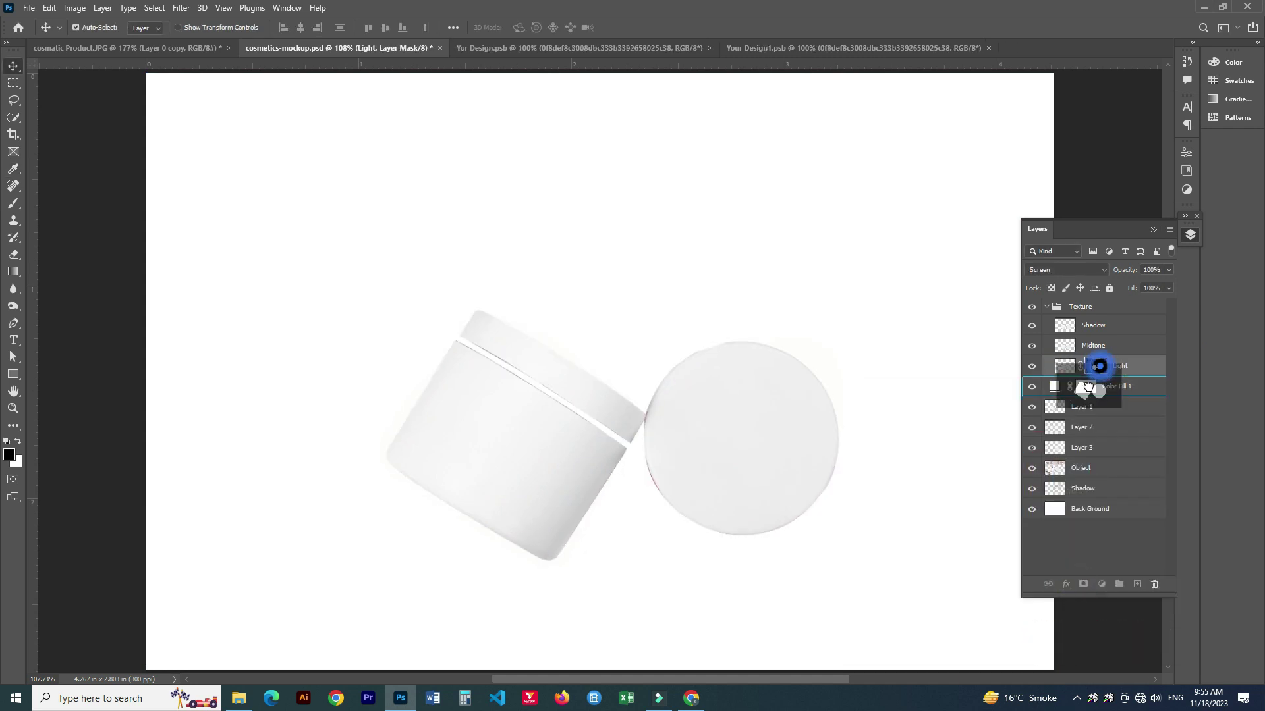
{"action": "key", "text": "Return"}
Brighten the Shadow texture layer's highlights with Levels
{"action": "left_click", "coordinate": [1093, 325]}
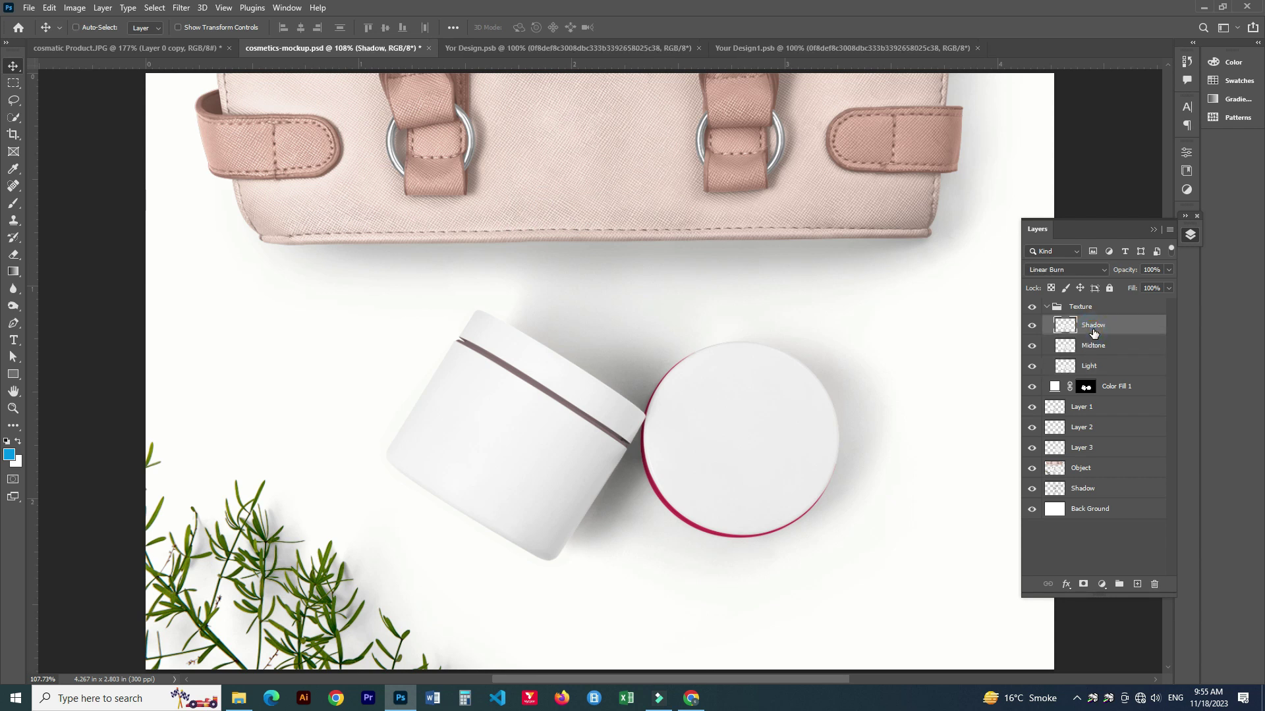
{"action": "key", "text": "ctrl+l"}
{"action": "left_click_drag", "start_coordinate": [1000, 270], "coordinate": [989, 271]}
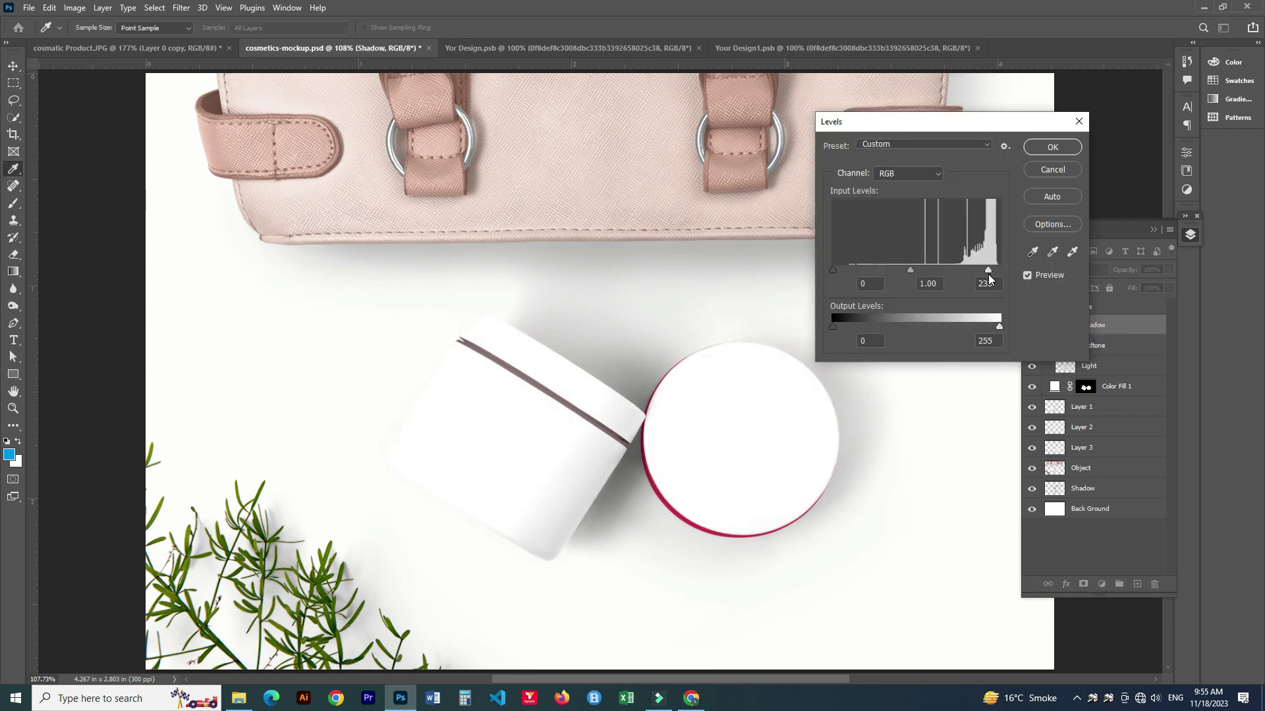
{"action": "left_click", "coordinate": [1057, 149]}
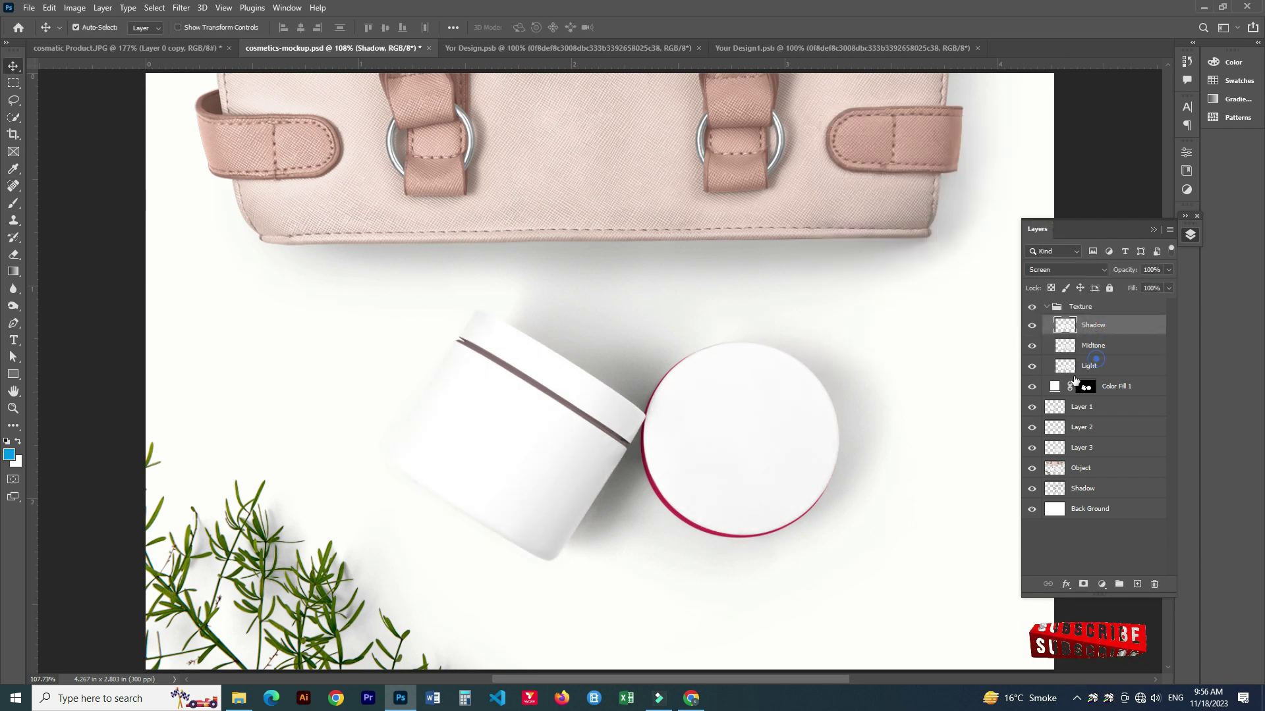
Change Color Fill 1's colour to black
{"action": "left_click", "coordinate": [1058, 386]}
{"action": "double_click", "coordinate": [1058, 386]}
{"action": "left_click", "coordinate": [870, 600]}
{"action": "left_click", "coordinate": [1166, 418]}
Darken the Light layer with Levels: midtones 0.54 and output white lowered below 137
{"action": "left_click", "coordinate": [1086, 368]}
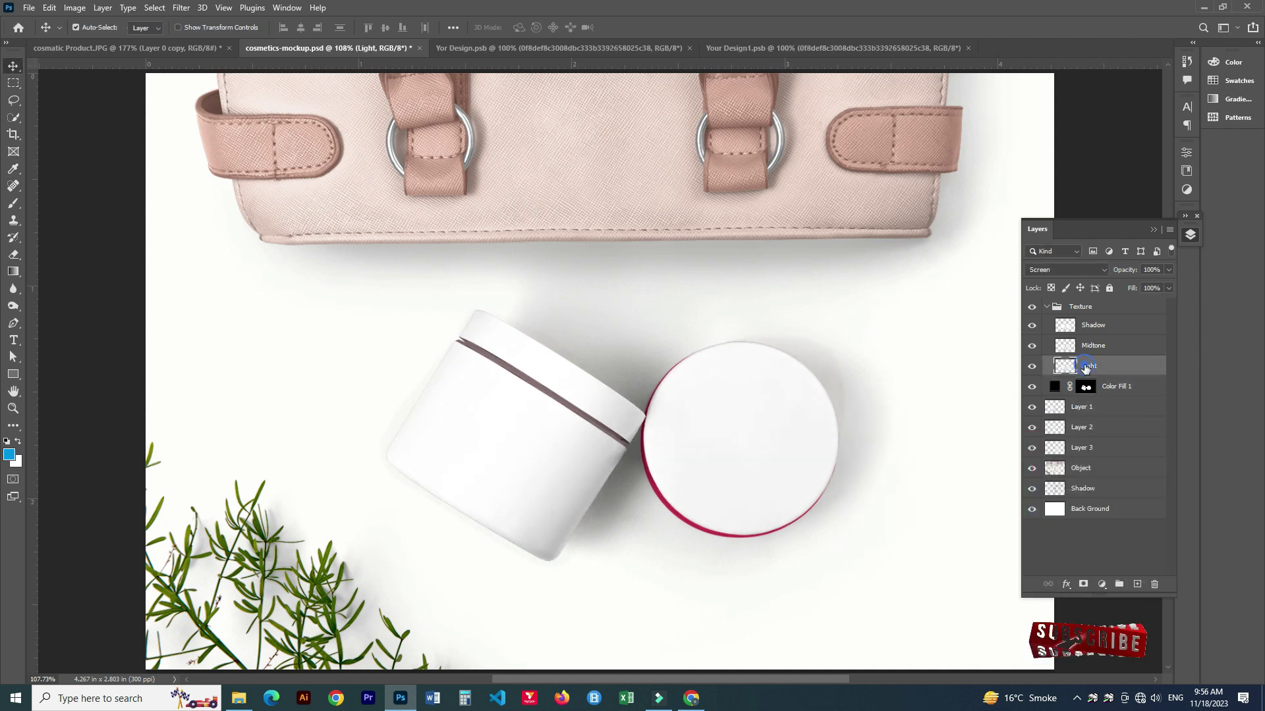
{"action": "key", "text": "ctrl+l"}
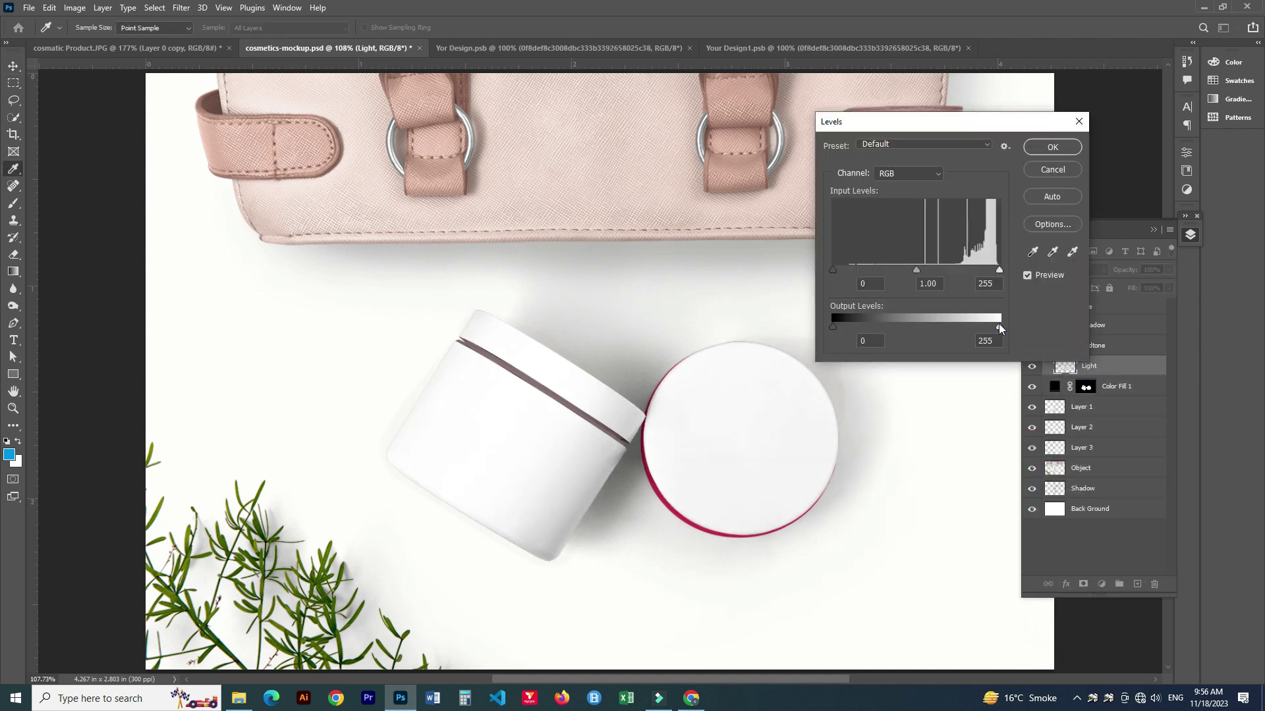
{"action": "left_click_drag", "start_coordinate": [999, 327], "coordinate": [923, 328]}
{"action": "left_click_drag", "start_coordinate": [917, 272], "coordinate": [947, 271]}
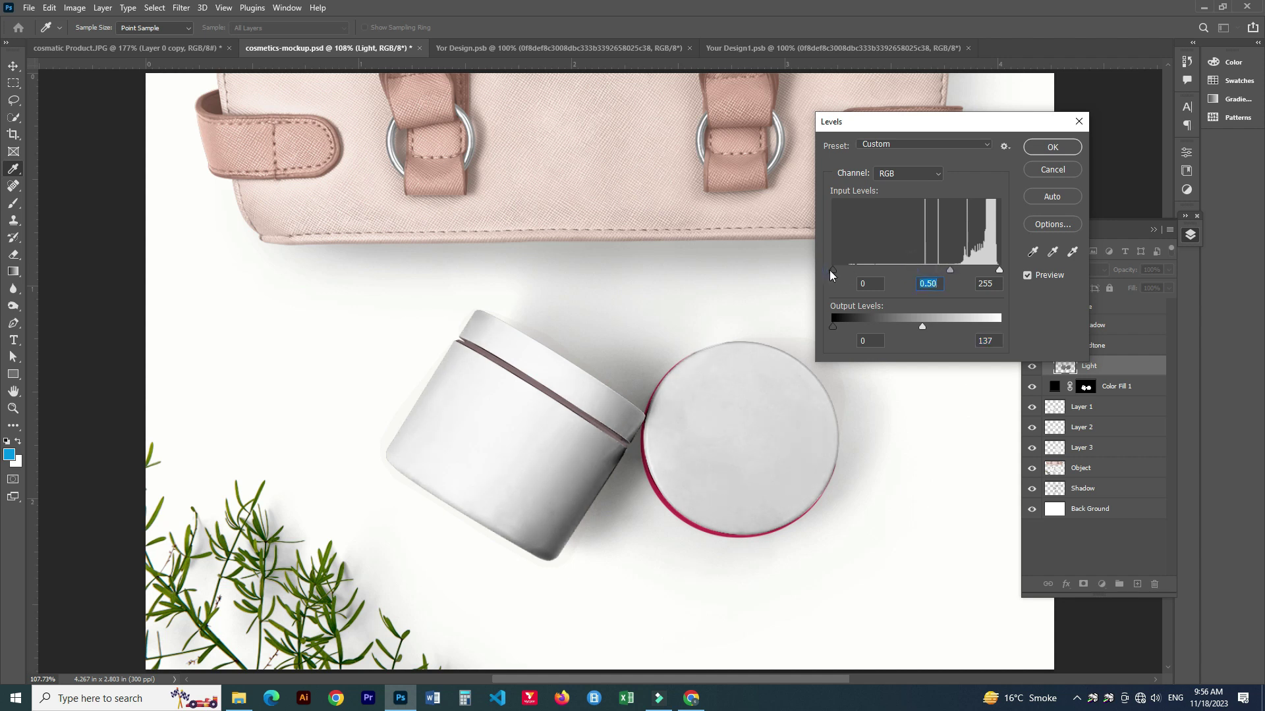
{"action": "left_click_drag", "start_coordinate": [921, 327], "coordinate": [900, 327]}
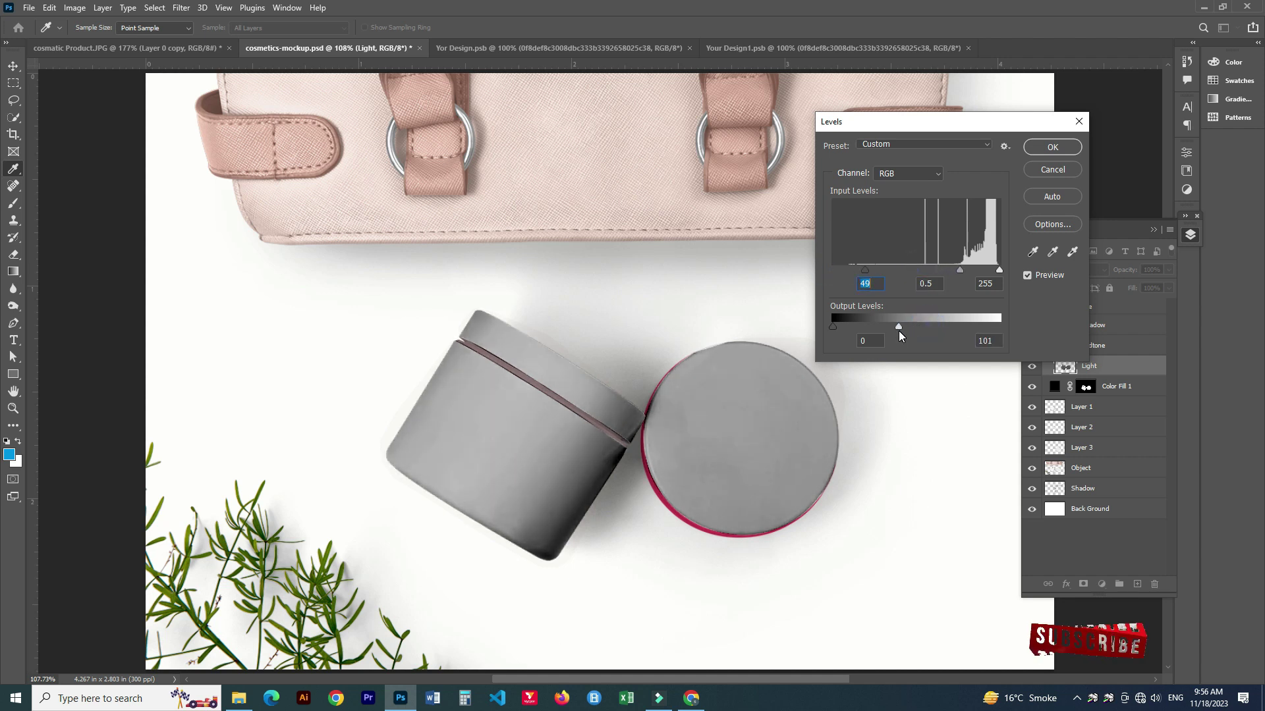
{"action": "left_click", "coordinate": [1047, 153]}
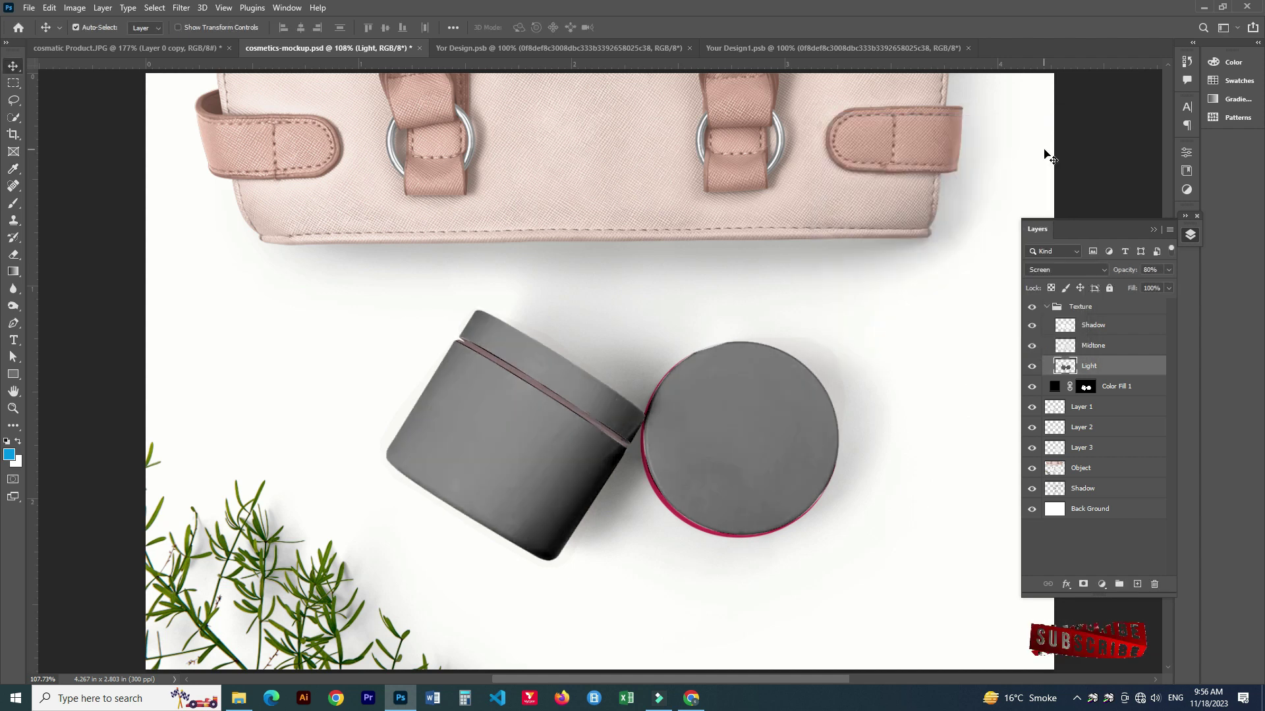
Collapse the Texture group and set Color Fill 1 to near-white fffbfb
{"action": "left_click", "coordinate": [1096, 349]}
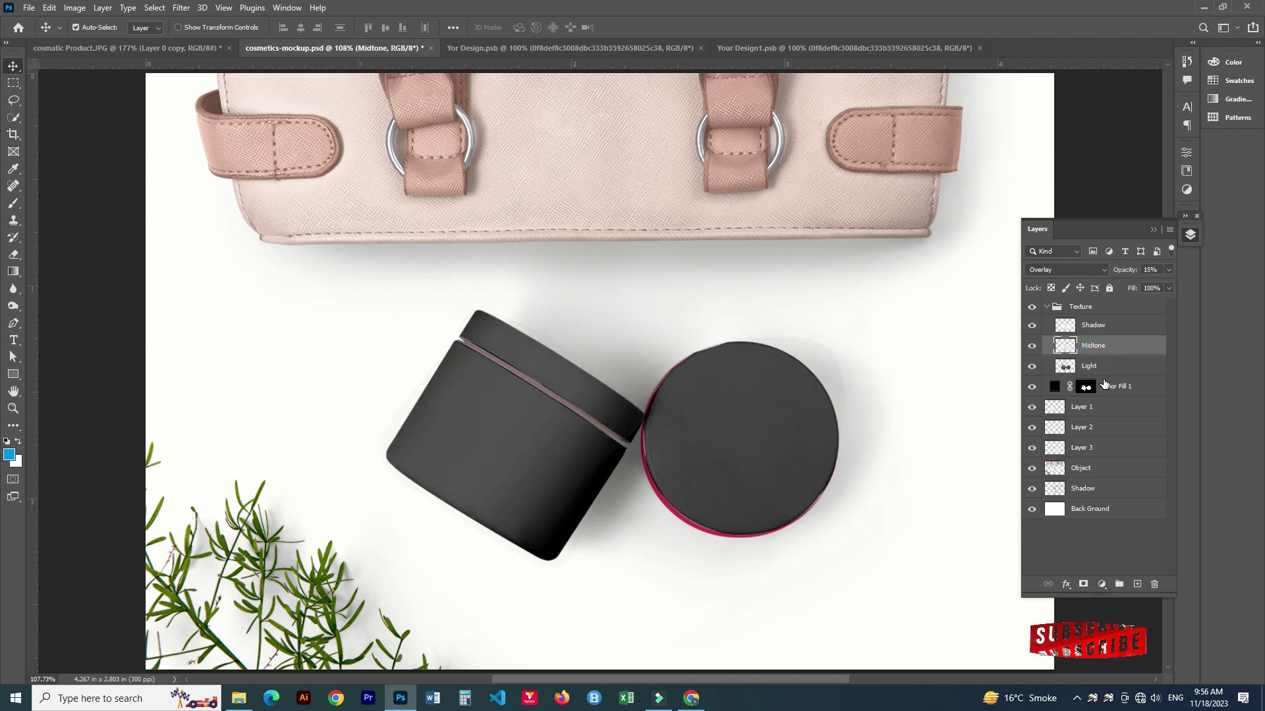
{"action": "left_click", "coordinate": [1045, 307]}
{"action": "double_click", "coordinate": [1054, 325]}
{"action": "left_click_drag", "start_coordinate": [974, 488], "coordinate": [858, 433]}
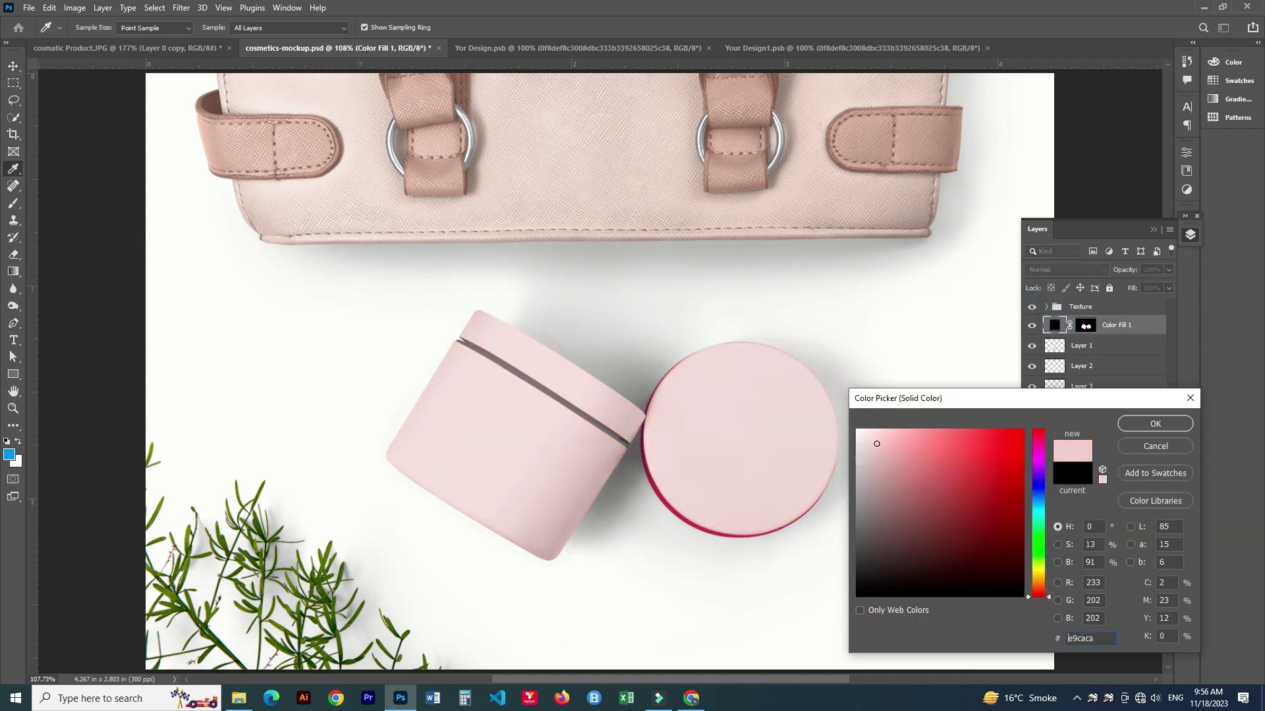
{"action": "left_click", "coordinate": [1154, 423]}
Hide Color Fill 1 and rename the jar layers Box Suide, Box Cap Side and Cap Top
{"action": "left_click", "coordinate": [1031, 325]}
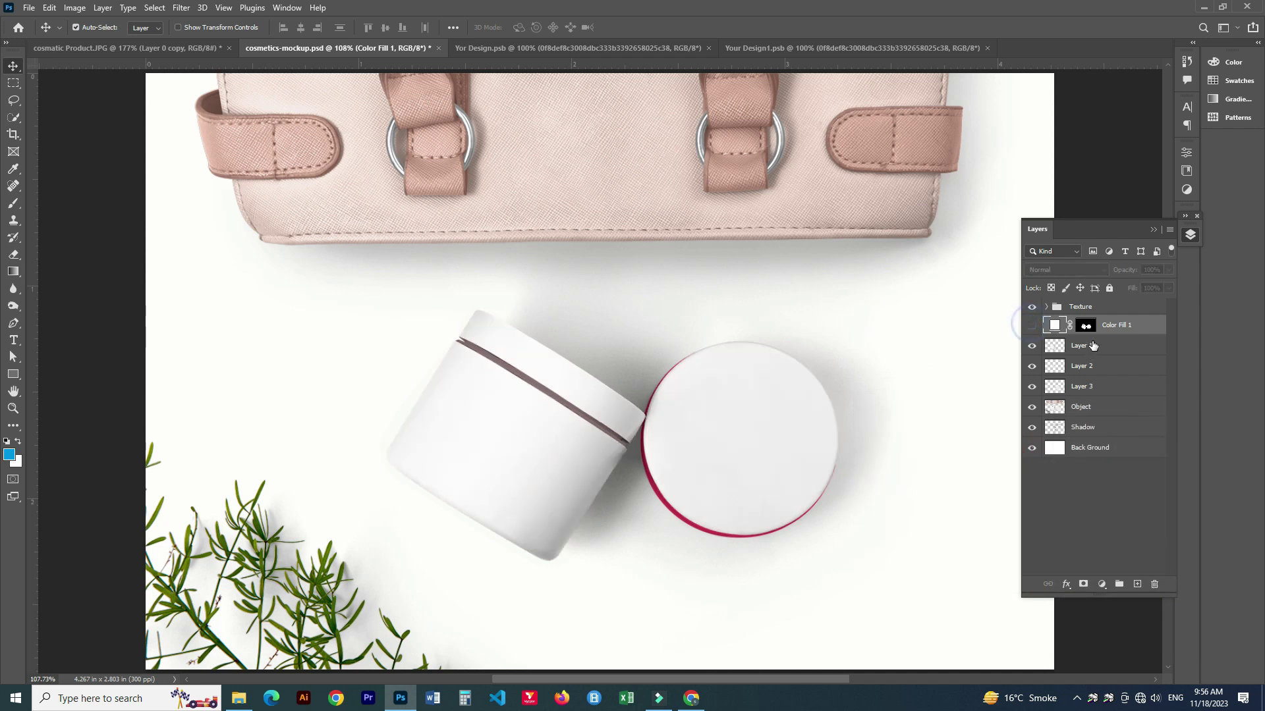
{"action": "double_click", "coordinate": [1081, 345]}
{"action": "type", "text": "S"}
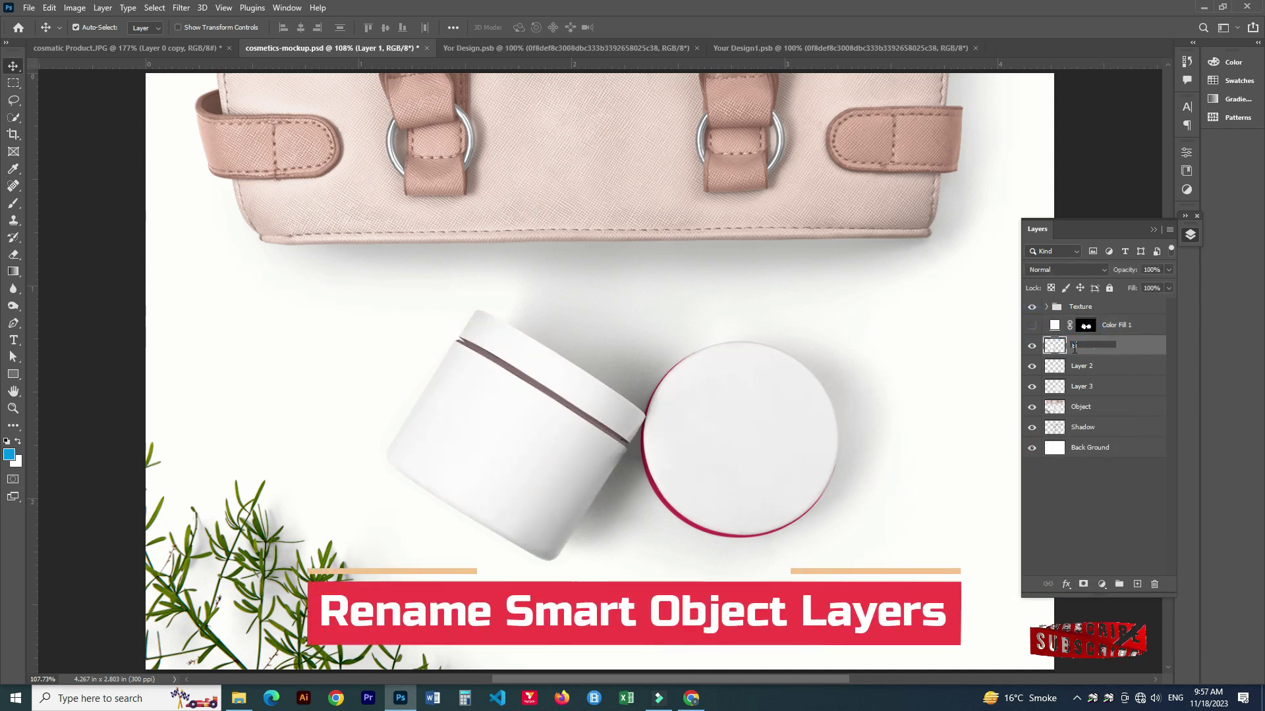
{"action": "type", "text": "uide"}
{"action": "key", "text": "Return"}
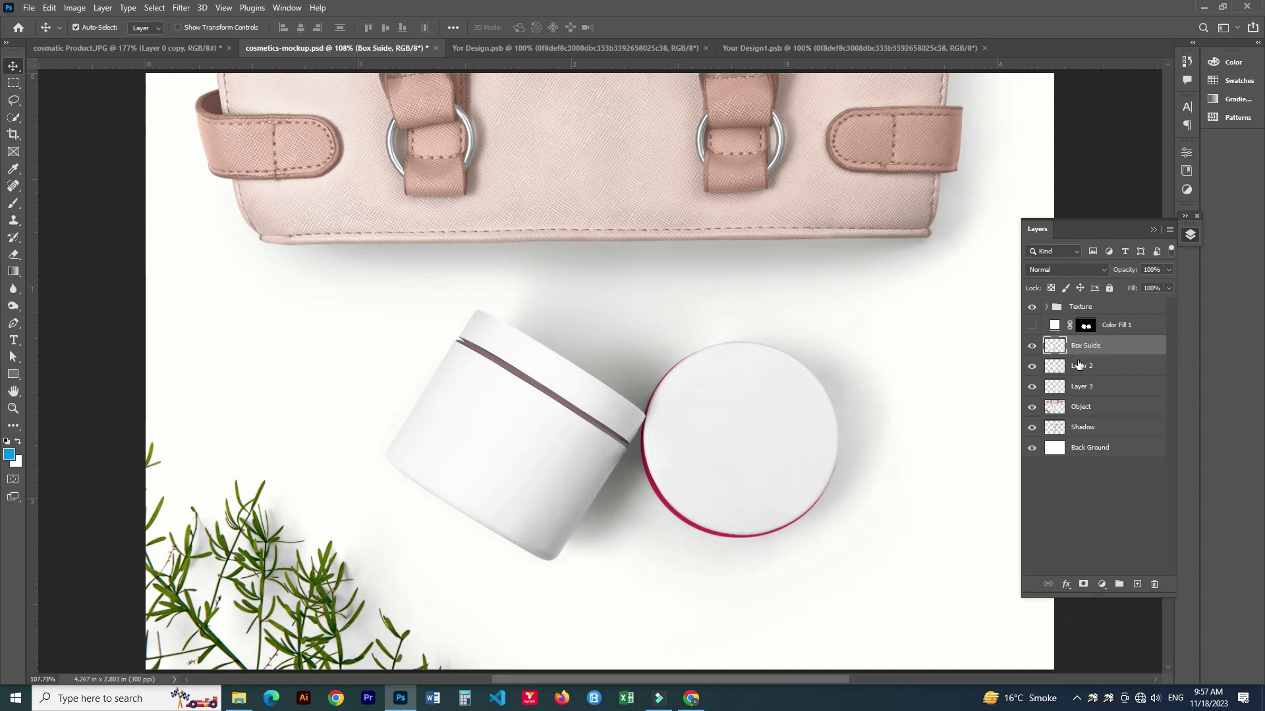
{"action": "double_click", "coordinate": [1078, 364]}
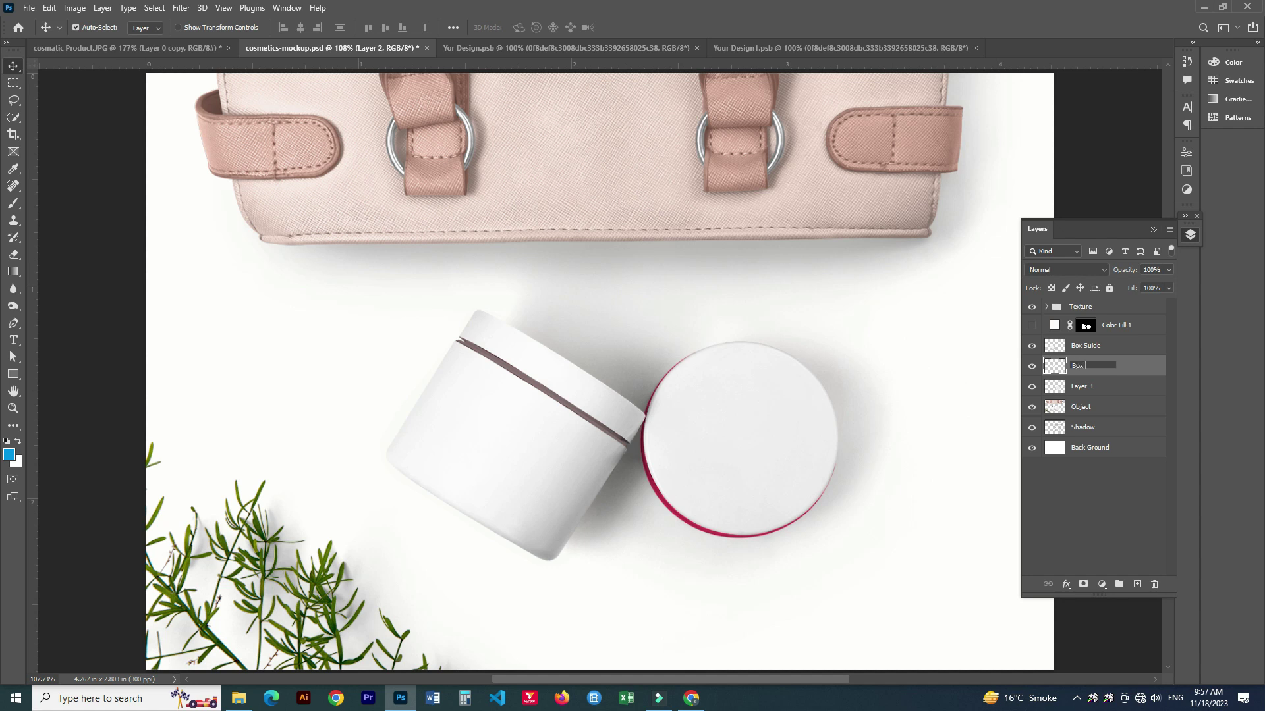
{"action": "type", "text": "Box Cap Side"}
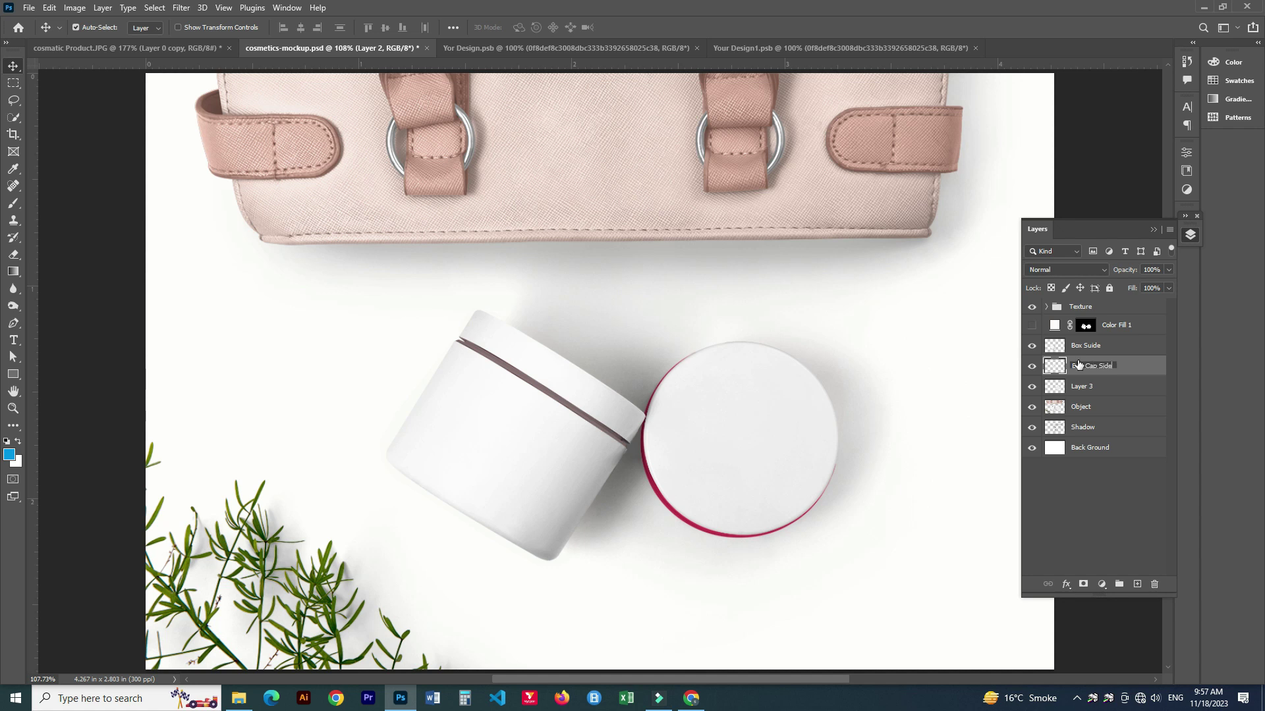
{"action": "key", "text": "Return"}
{"action": "double_click", "coordinate": [1079, 388]}
{"action": "type", "text": "Cap Top"}
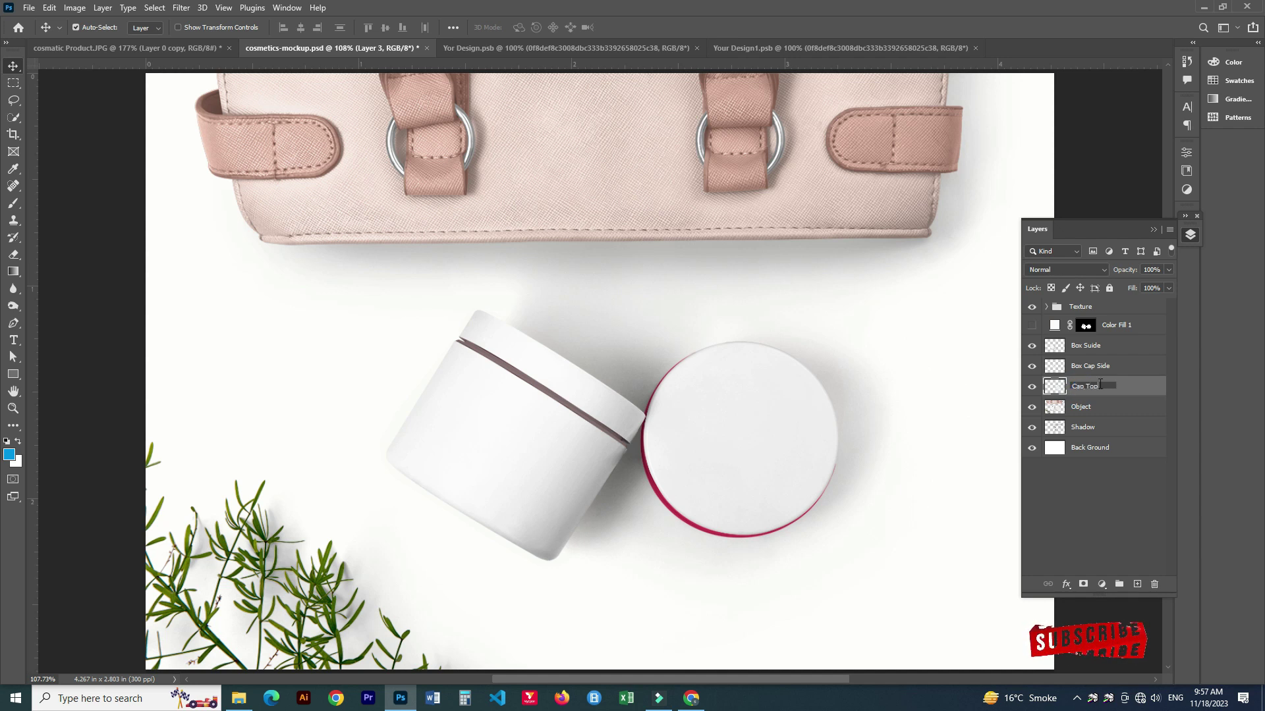
{"action": "key", "text": "Return"}
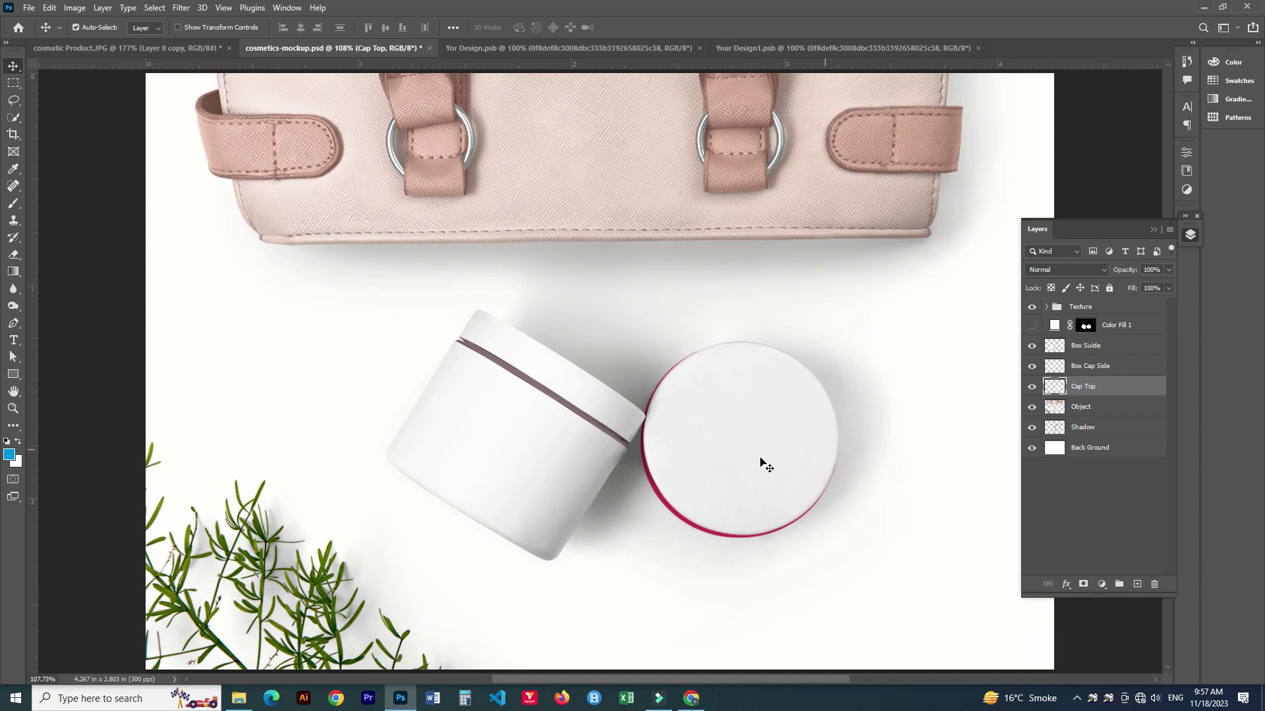
{"action": "left_click", "coordinate": [1101, 347]}
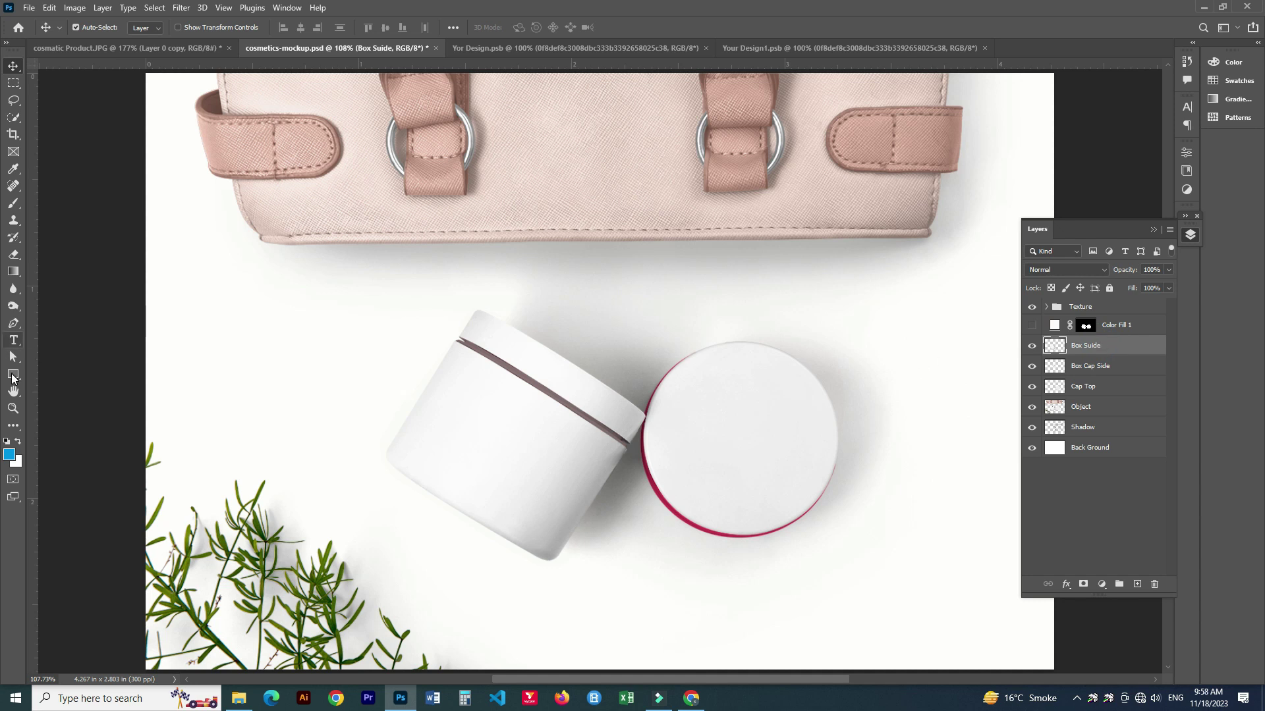
Draw a black rectangle covering the jar body
{"action": "left_click", "coordinate": [13, 375]}
{"action": "mouse_move", "coordinate": [400, 340]}
{"action": "left_mouse_down"}
{"action": "mouse_move", "coordinate": [608, 603]}
{"action": "mouse_move", "coordinate": [624, 596]}
{"action": "left_mouse_up"}
{"action": "key", "text": "v"}
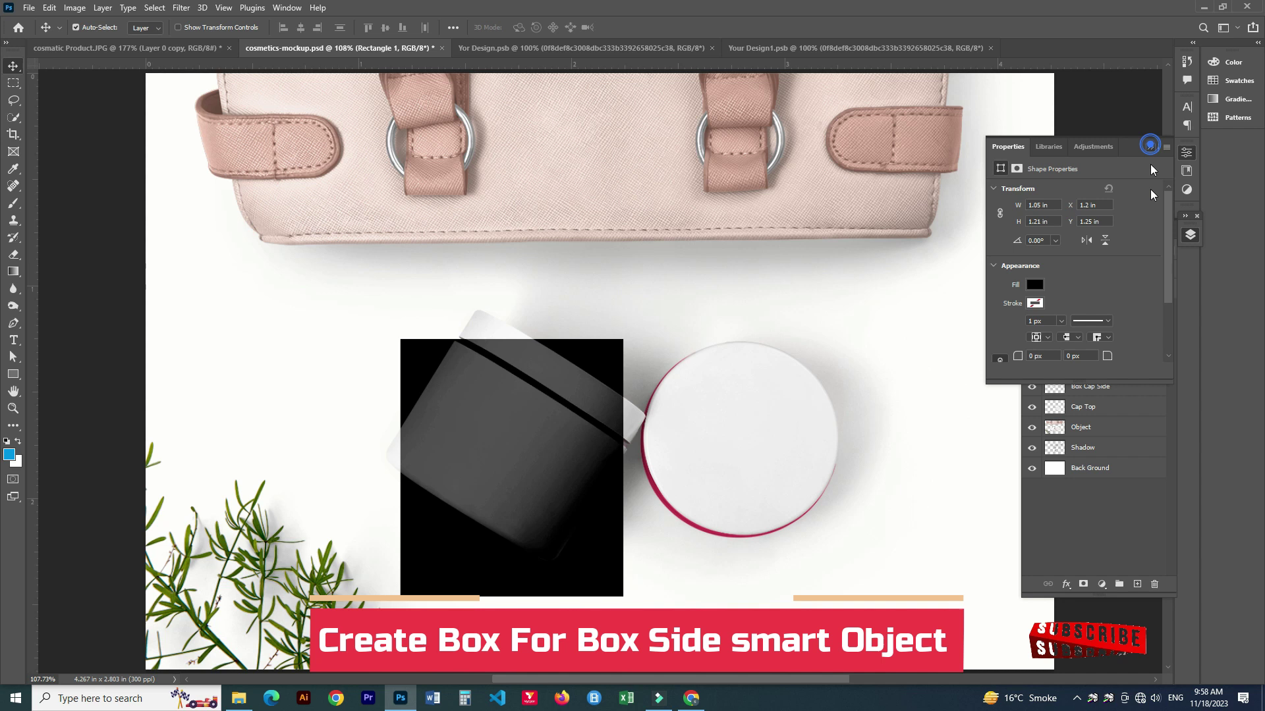
{"action": "left_click", "coordinate": [1150, 145]}
Rename the rectangle layer 'Your design' and convert it to a smart object
{"action": "double_click", "coordinate": [1088, 346]}
{"action": "type", "text": "Your de"}
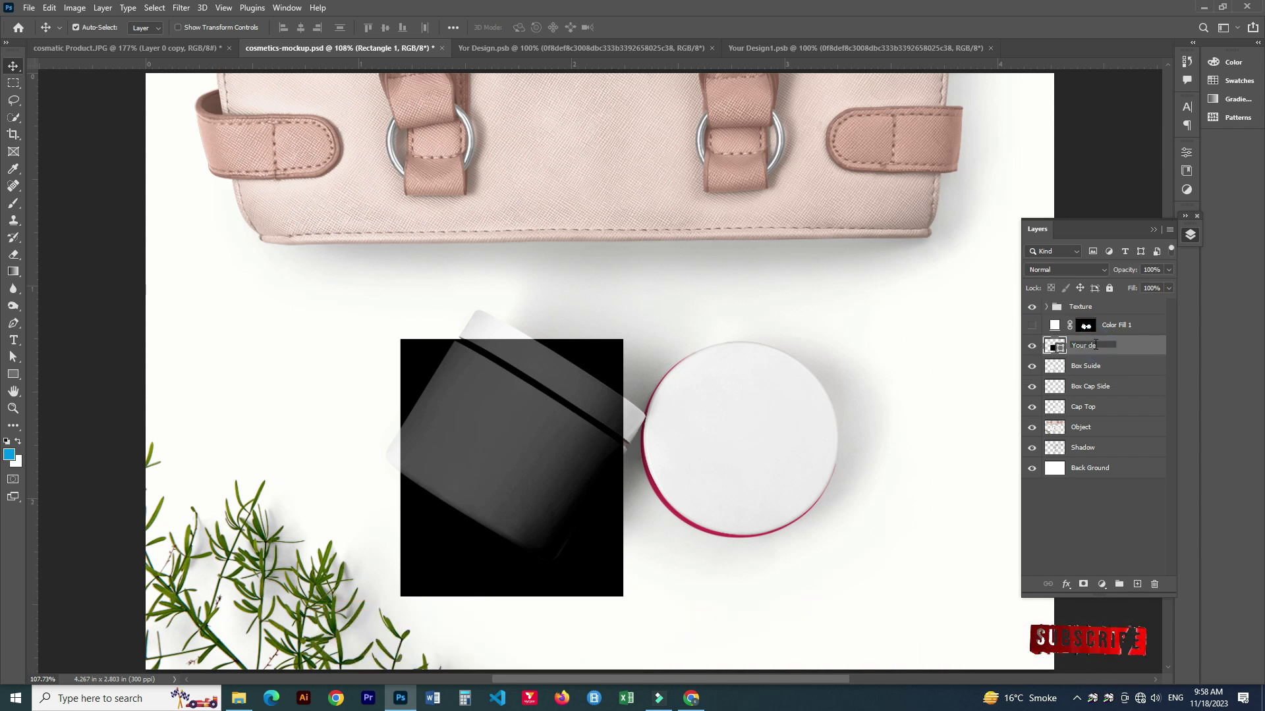
{"action": "type", "text": "sign"}
{"action": "key", "text": "Return"}
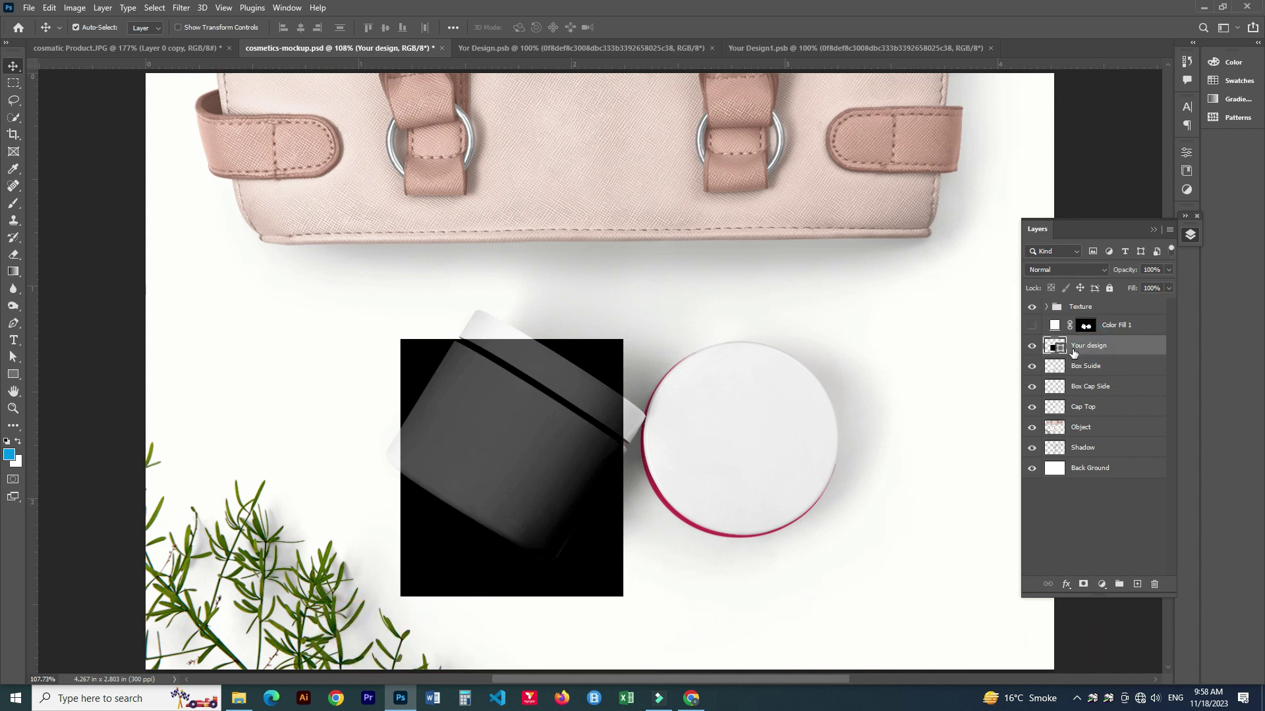
{"action": "right_click", "coordinate": [1081, 347]}
{"action": "left_click", "coordinate": [1138, 310]}
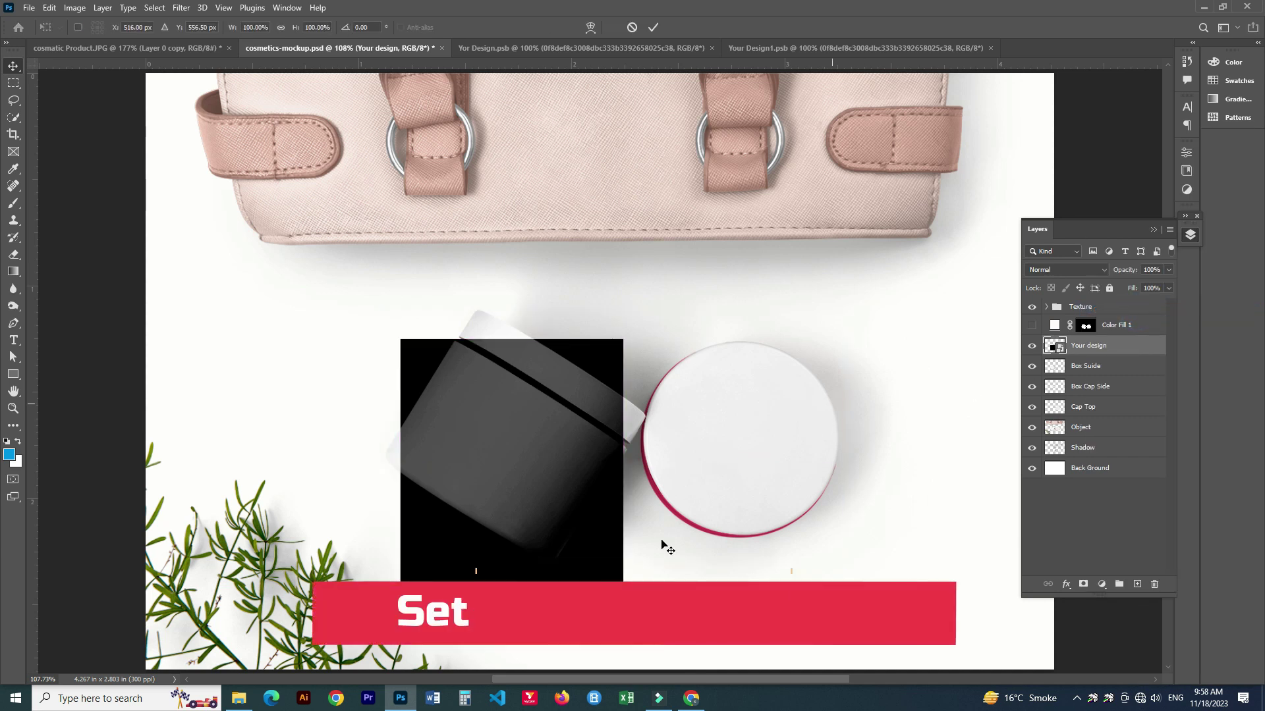
Rotate the design box to match the jar's tilt and position it on the jar
{"action": "key", "text": "ctrl+t"}
{"action": "left_click_drag", "start_coordinate": [632, 590], "coordinate": [719, 432]}
{"action": "left_click_drag", "start_coordinate": [481, 486], "coordinate": [512, 464]}
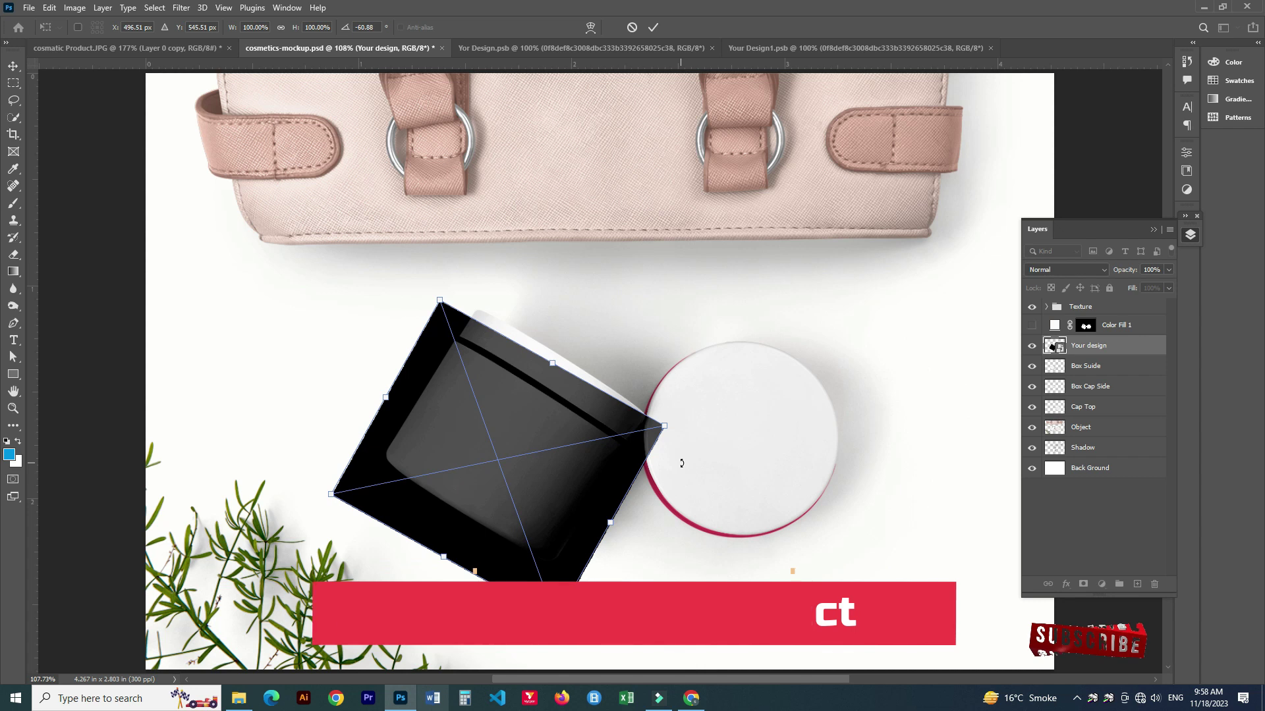
{"action": "key", "text": "Return"}
Resize the box's top, bottom, left and right edges to fit the jar body
{"action": "key", "text": "ctrl+t"}
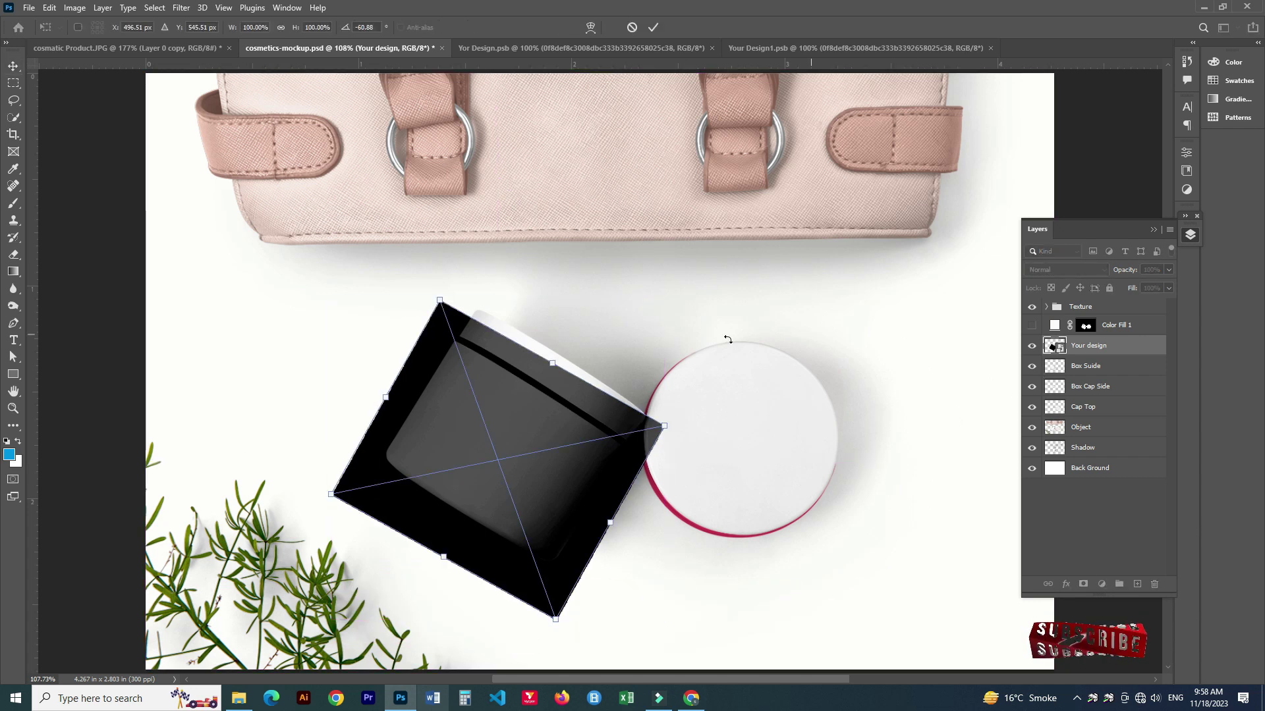
{"action": "scroll", "coordinate": [538, 392], "scroll_direction": "up", "scroll_amount": 3}
{"action": "left_click_drag", "start_coordinate": [558, 354], "coordinate": [538, 382]}
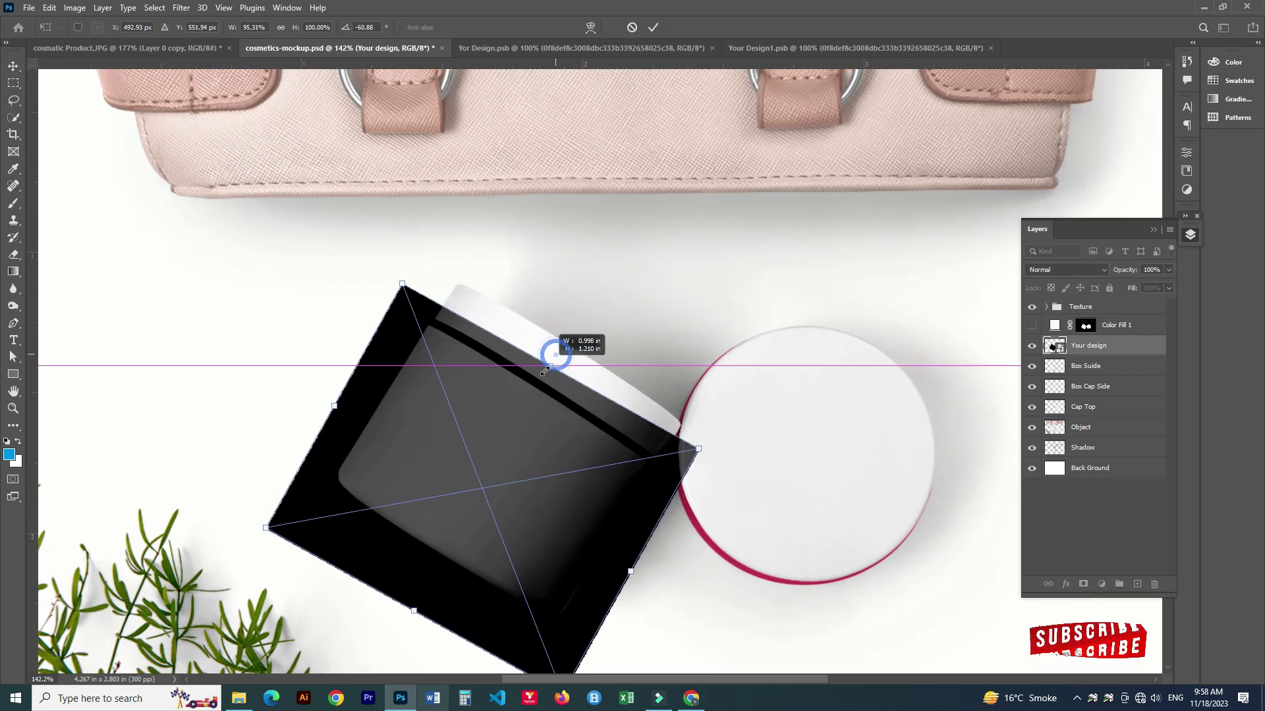
{"action": "left_click_drag", "start_coordinate": [411, 612], "coordinate": [434, 574]}
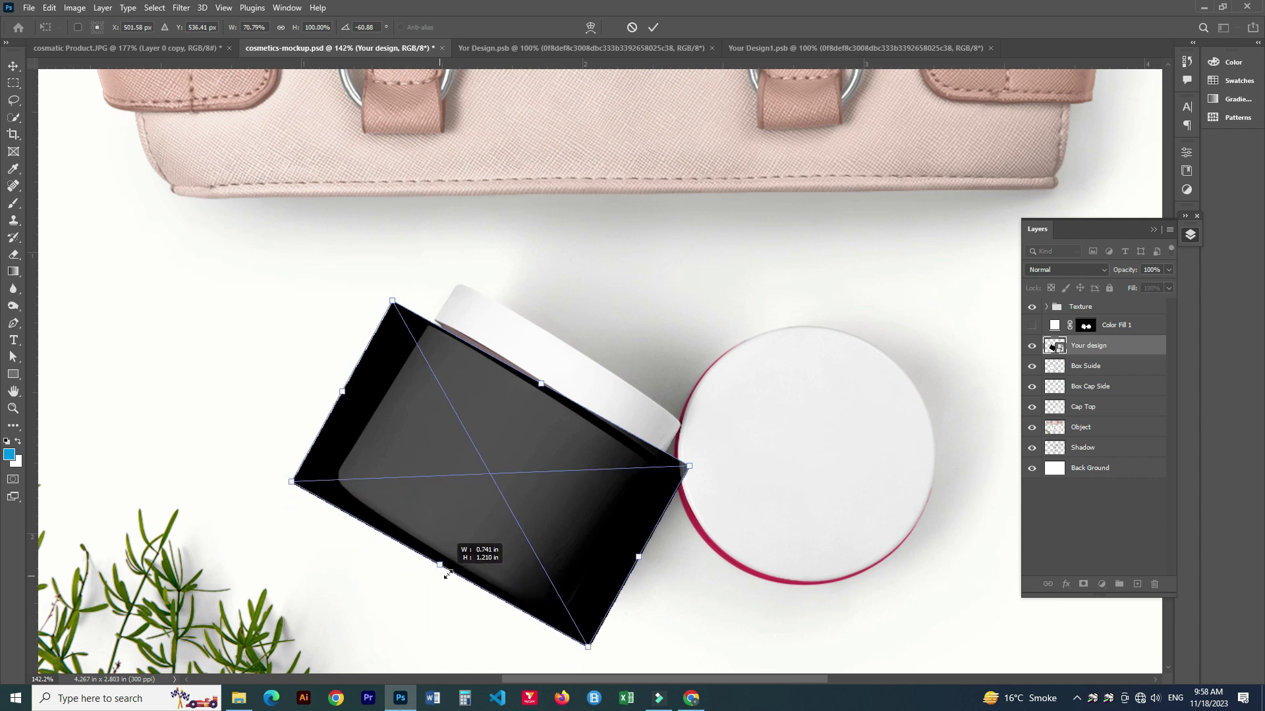
{"action": "left_click_drag", "start_coordinate": [347, 389], "coordinate": [371, 406]}
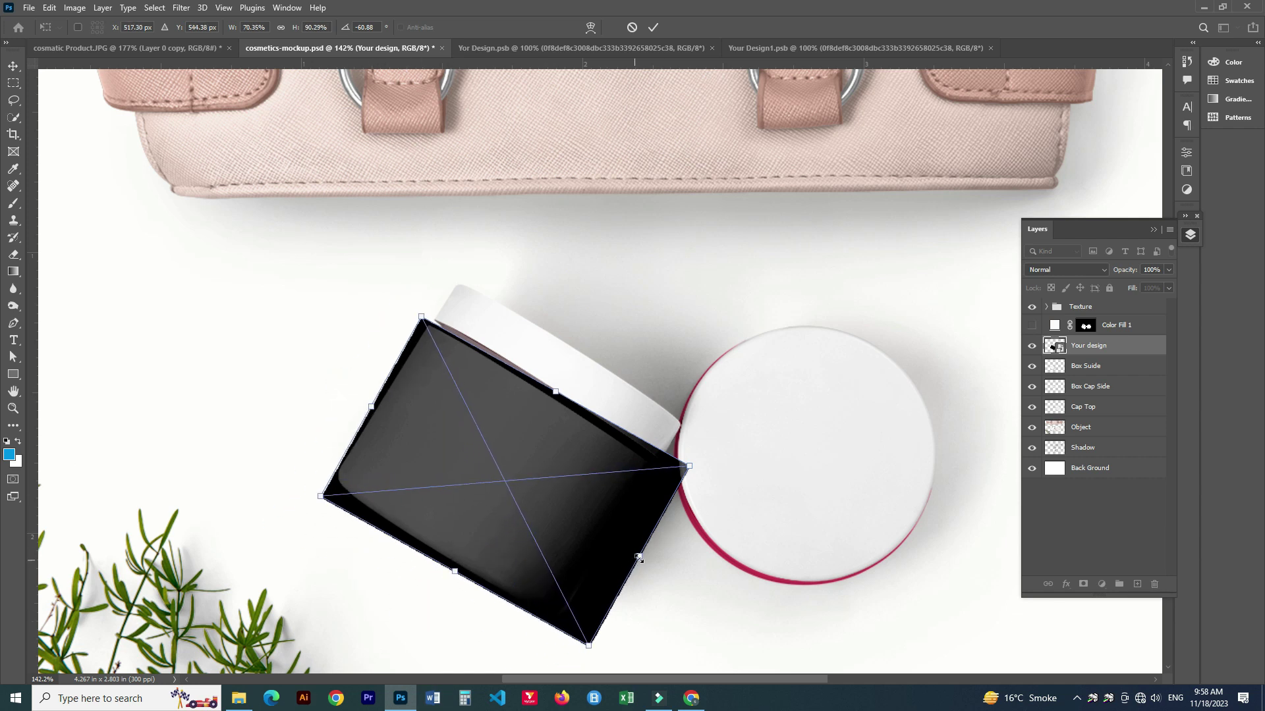
{"action": "left_click_drag", "start_coordinate": [638, 558], "coordinate": [621, 542]}
{"action": "left_click_drag", "start_coordinate": [682, 457], "coordinate": [686, 463]}
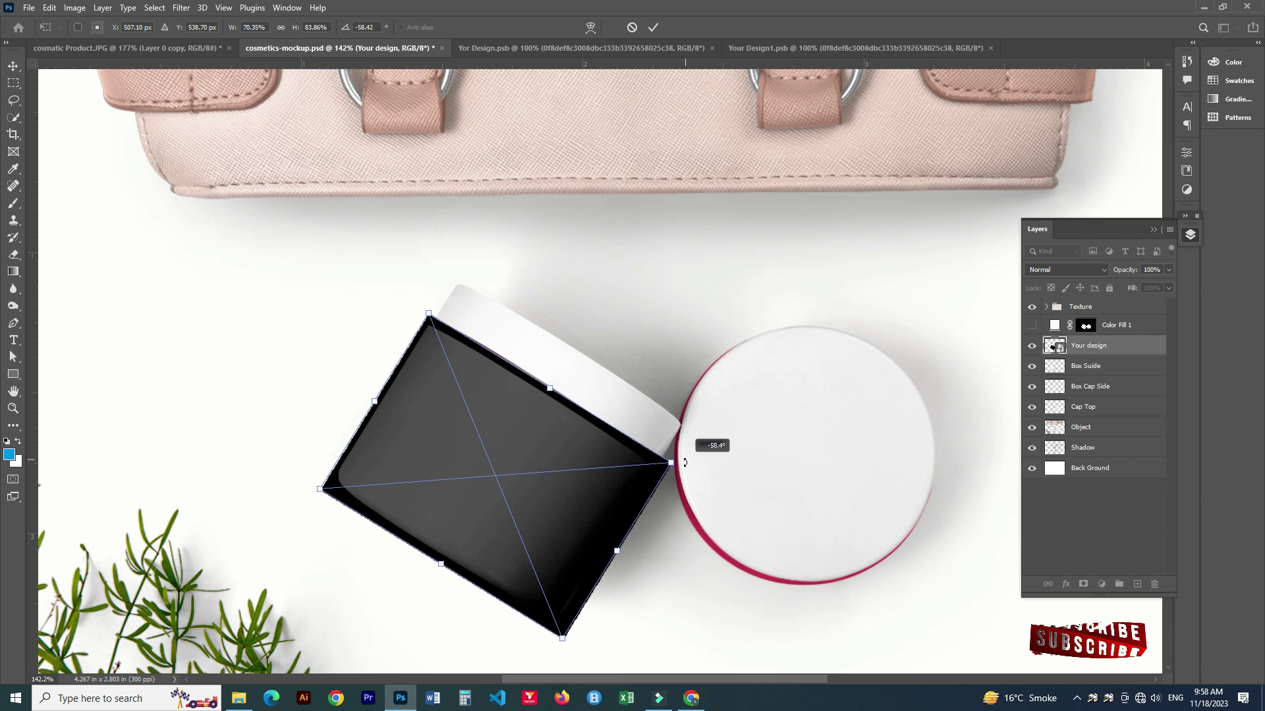
{"action": "left_click_drag", "start_coordinate": [443, 566], "coordinate": [446, 563]}
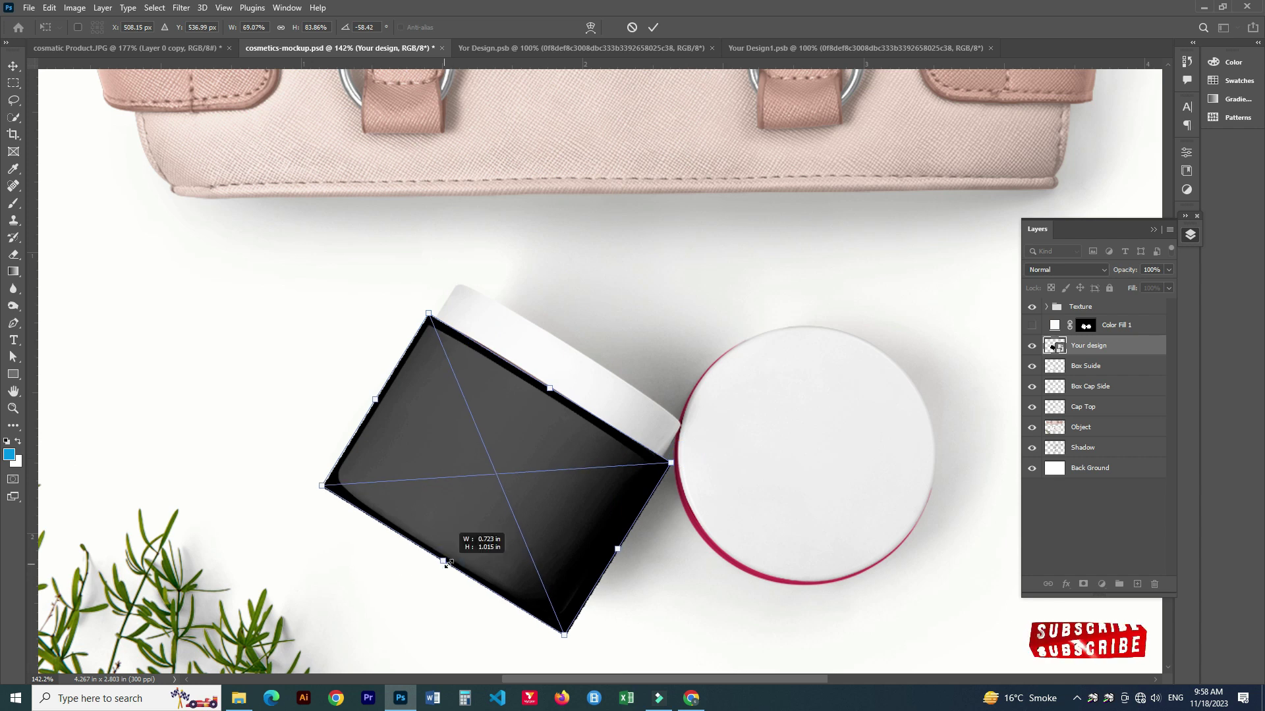
Fine-tune the box edges under the cap rim, apply, and mask it to the Box Suide outline
{"action": "scroll", "coordinate": [487, 387], "scroll_direction": "up", "scroll_amount": 3}
{"action": "scroll", "coordinate": [594, 369], "scroll_direction": "up", "scroll_amount": 3}
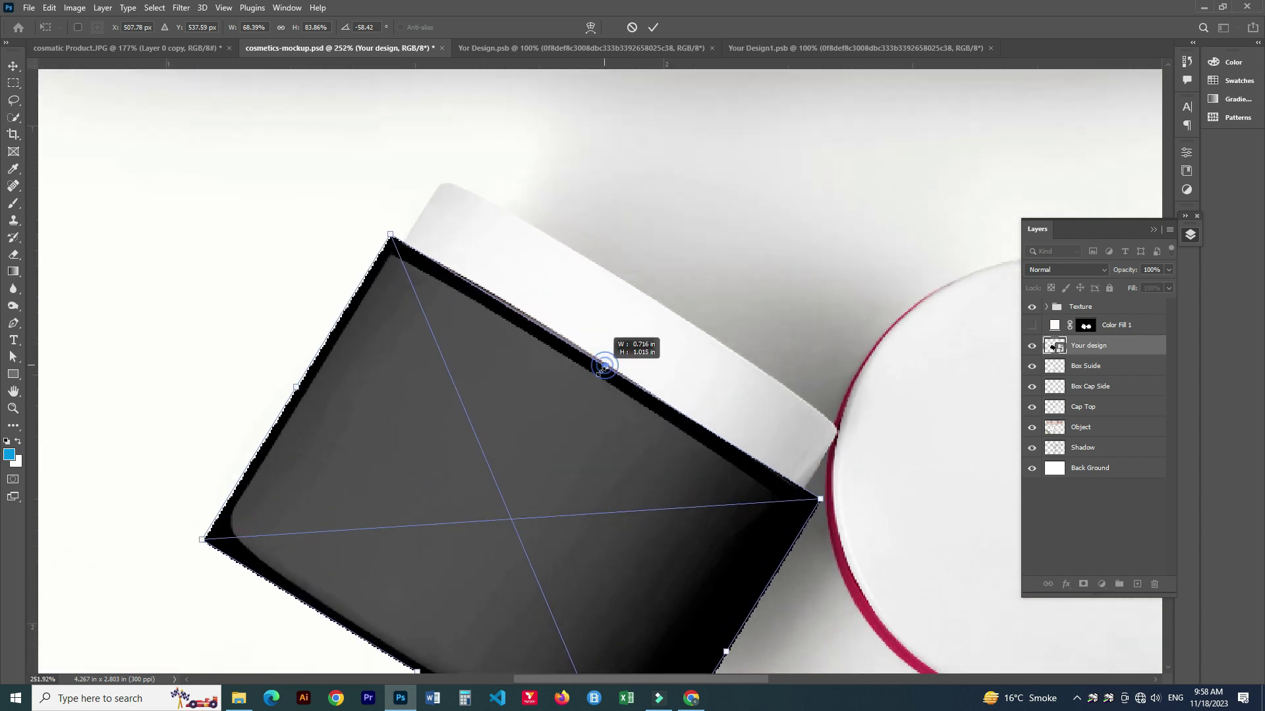
{"action": "left_click_drag", "start_coordinate": [603, 366], "coordinate": [594, 376]}
{"action": "left_click_drag", "start_coordinate": [294, 391], "coordinate": [305, 397]}
{"action": "scroll", "coordinate": [537, 573], "scroll_direction": "down", "scroll_amount": 3}
{"action": "scroll", "coordinate": [536, 574], "scroll_direction": "right", "scroll_amount": 3}
{"action": "left_click_drag", "start_coordinate": [541, 500], "coordinate": [538, 495]}
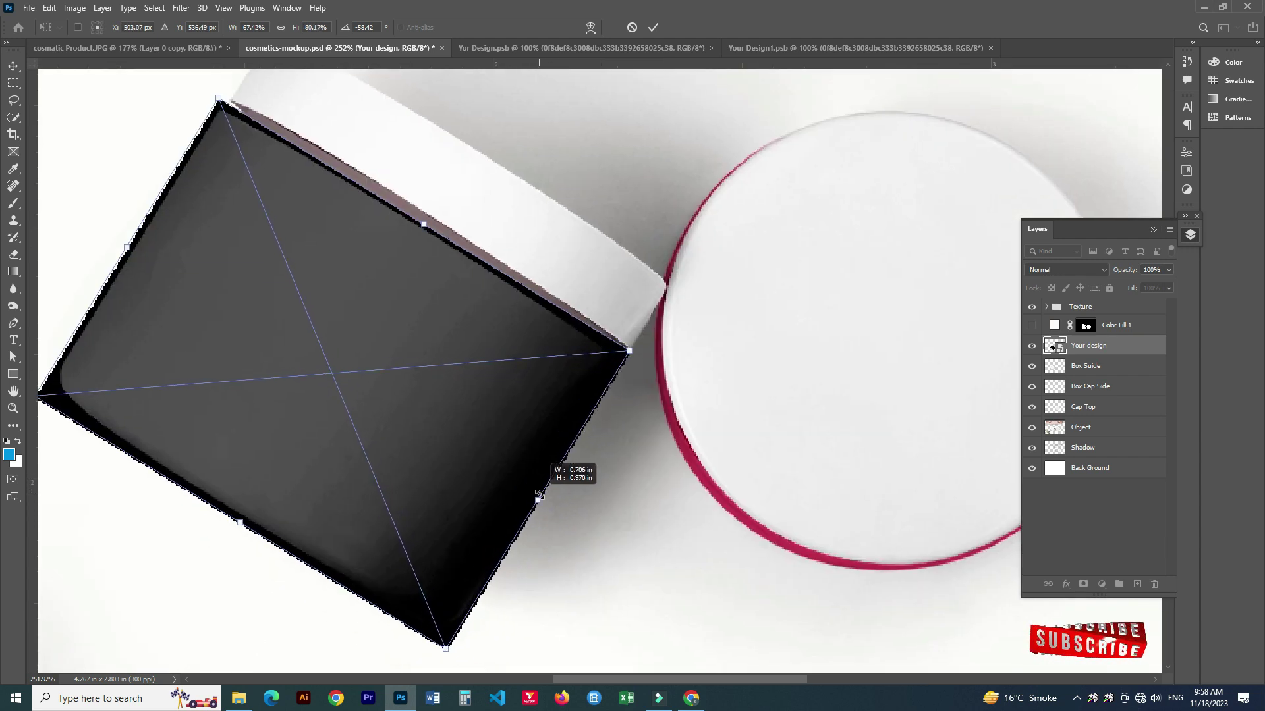
{"action": "key", "text": "Return"}
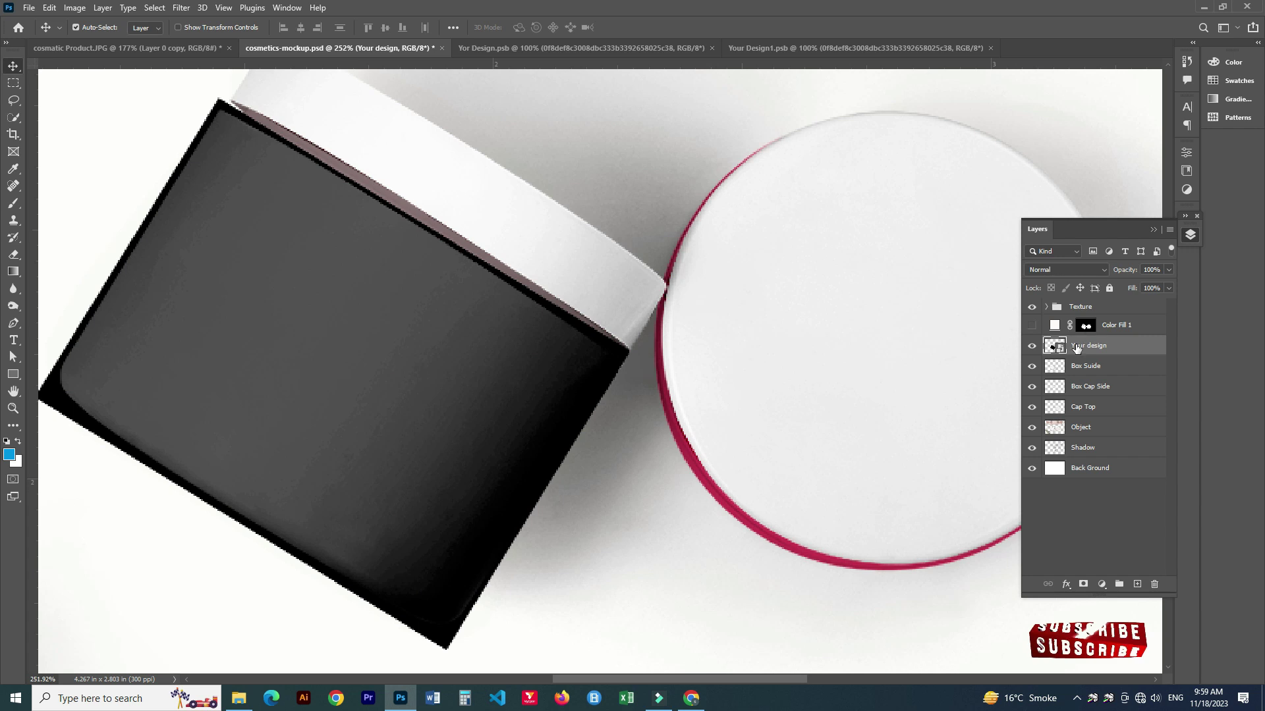
{"action": "left_click", "coordinate": [1055, 367], "text": "ctrl"}
{"action": "left_click", "coordinate": [1083, 584]}
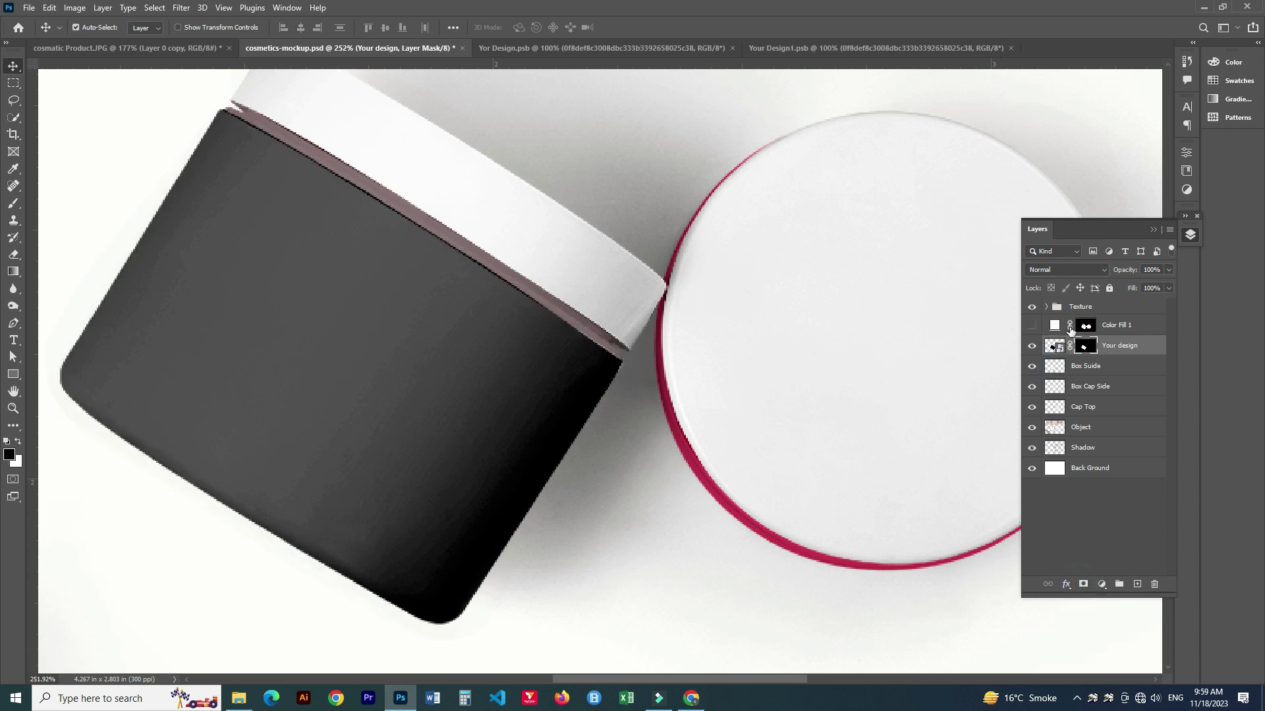
Open the Your design smart object and place the calligraphy label image into it
{"action": "double_click", "coordinate": [1061, 349]}
{"action": "left_click", "coordinate": [238, 698]}
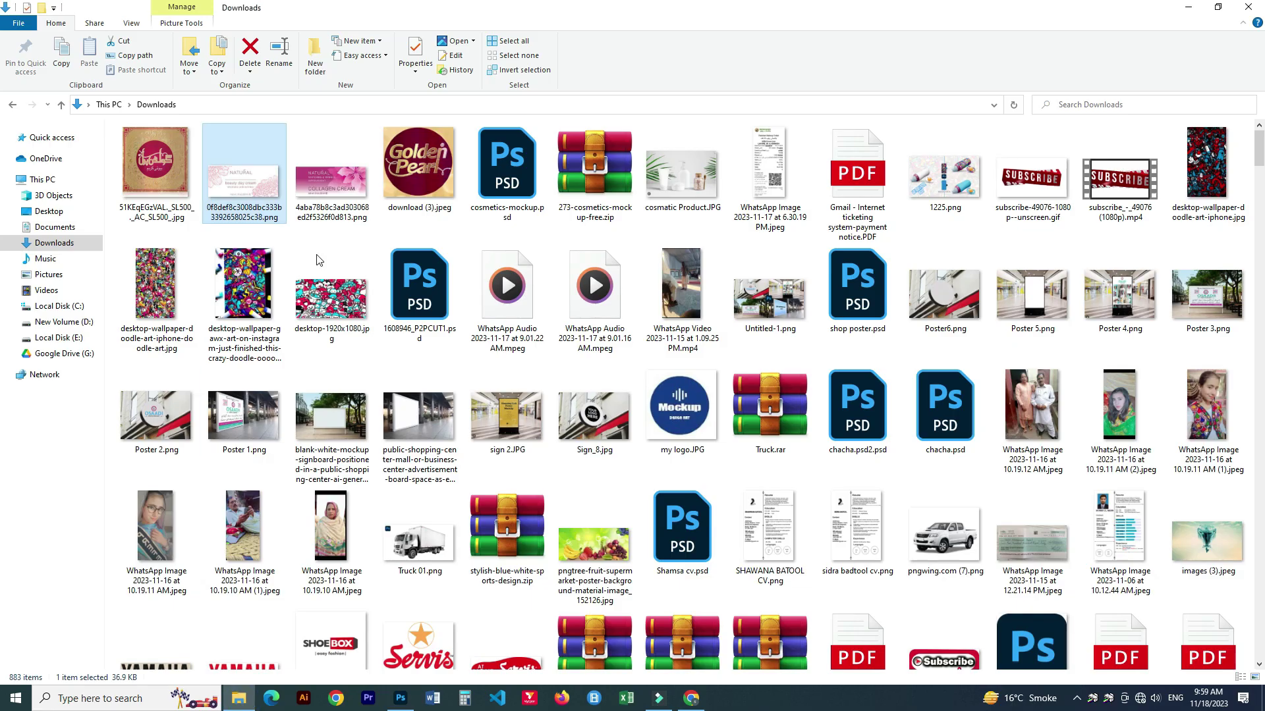
{"action": "left_click_drag", "start_coordinate": [192, 173], "coordinate": [622, 395]}
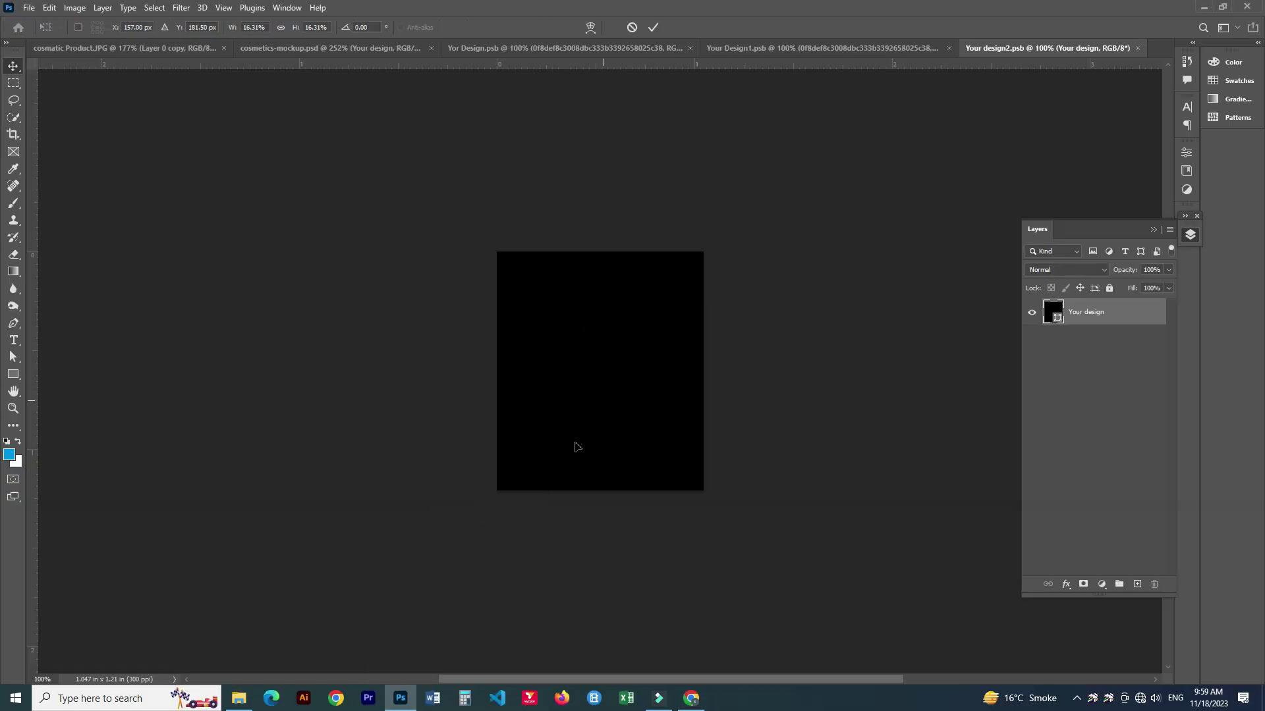
Rotate the label a quarter turn, stretch it to fill the design area, and save
{"action": "key", "text": "ctrl+t"}
{"action": "left_click_drag", "start_coordinate": [714, 520], "coordinate": [399, 549]}
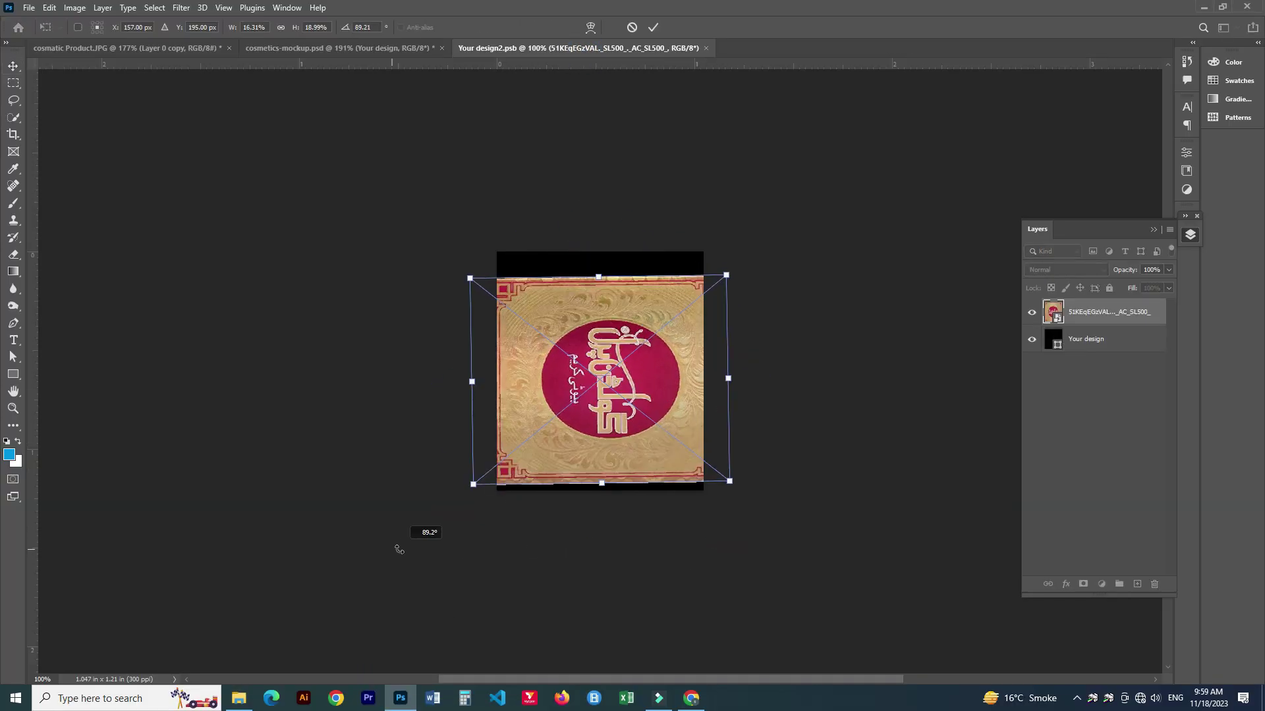
{"action": "left_click_drag", "start_coordinate": [599, 278], "coordinate": [620, 251]}
{"action": "left_click_drag", "start_coordinate": [472, 371], "coordinate": [478, 369]}
{"action": "left_click_drag", "start_coordinate": [728, 366], "coordinate": [707, 376]}
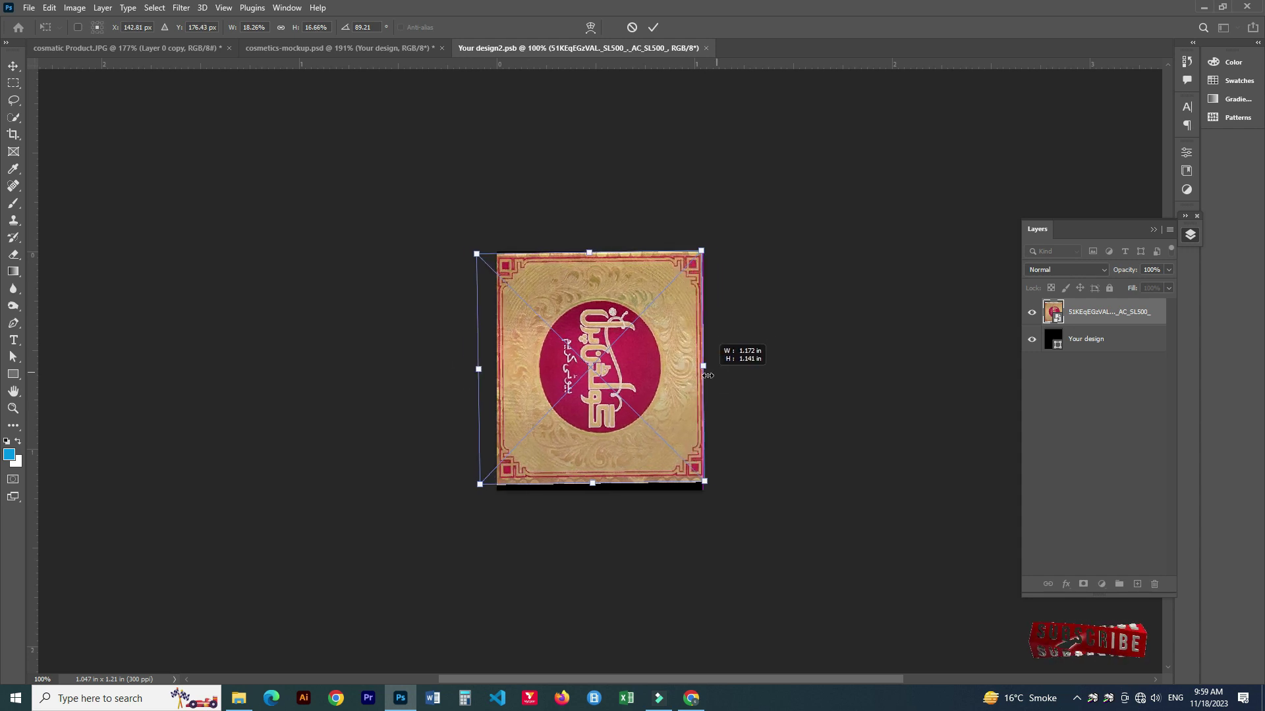
{"action": "key", "text": "Return"}
{"action": "key", "text": "ctrl+s"}
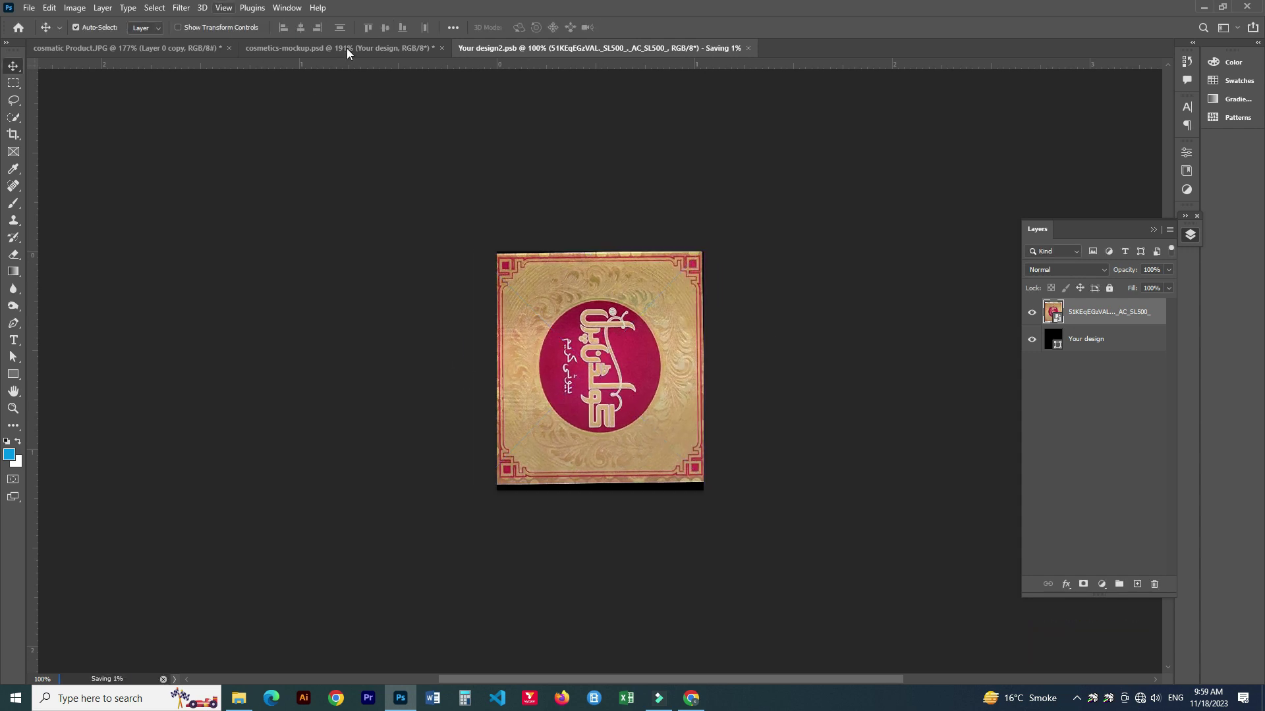
Check the jar mockup, then stretch the label down to the canvas bottom and save again
{"action": "left_click", "coordinate": [346, 49]}
{"action": "left_click", "coordinate": [606, 49]}
{"action": "key", "text": "ctrl+t"}
{"action": "left_click_drag", "start_coordinate": [591, 483], "coordinate": [594, 489]}
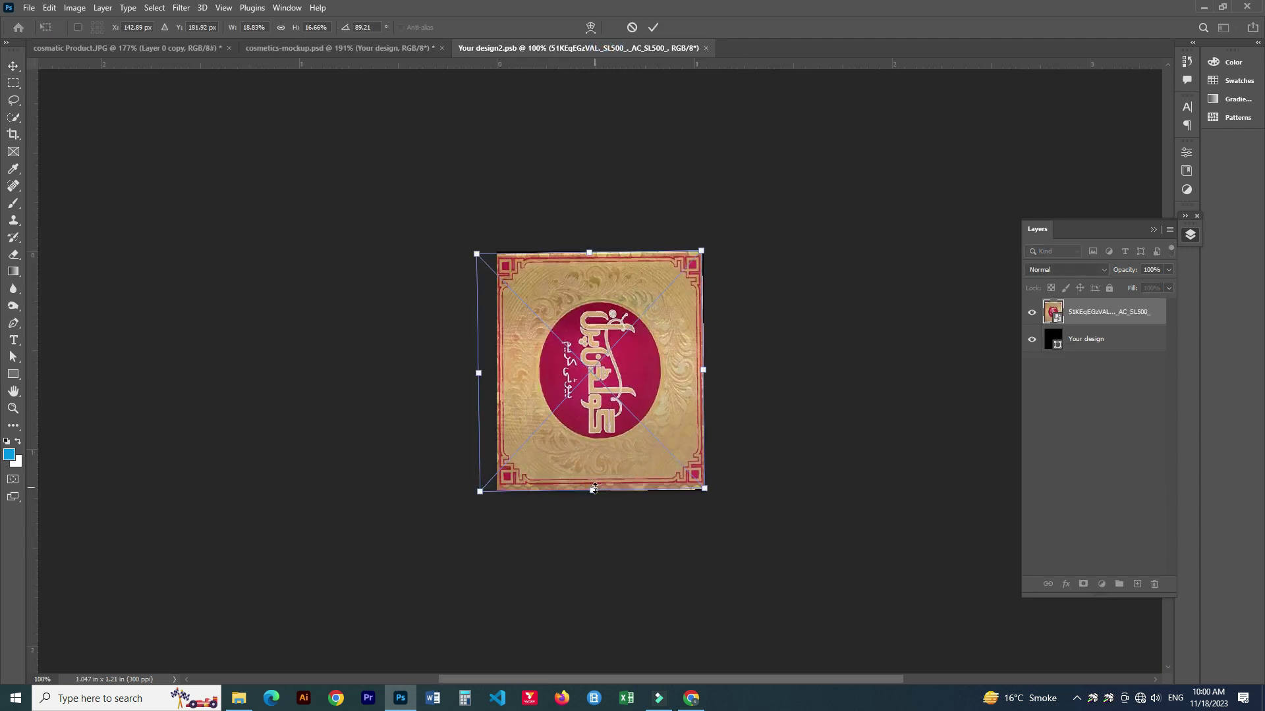
{"action": "key", "text": "Return"}
{"action": "key", "text": "ctrl+s"}
Add a Color Fill 2 layer masked to the Box Cap Side outline
{"action": "left_click", "coordinate": [349, 48]}
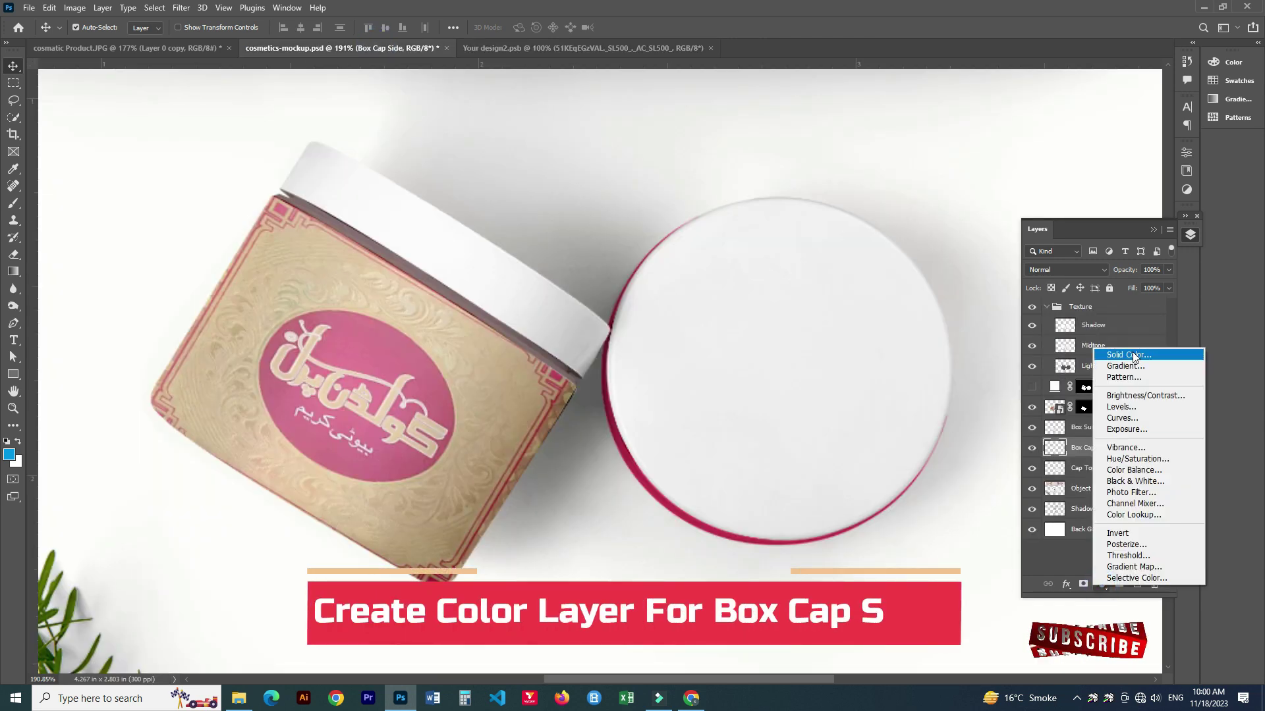
{"action": "left_click", "coordinate": [1114, 358]}
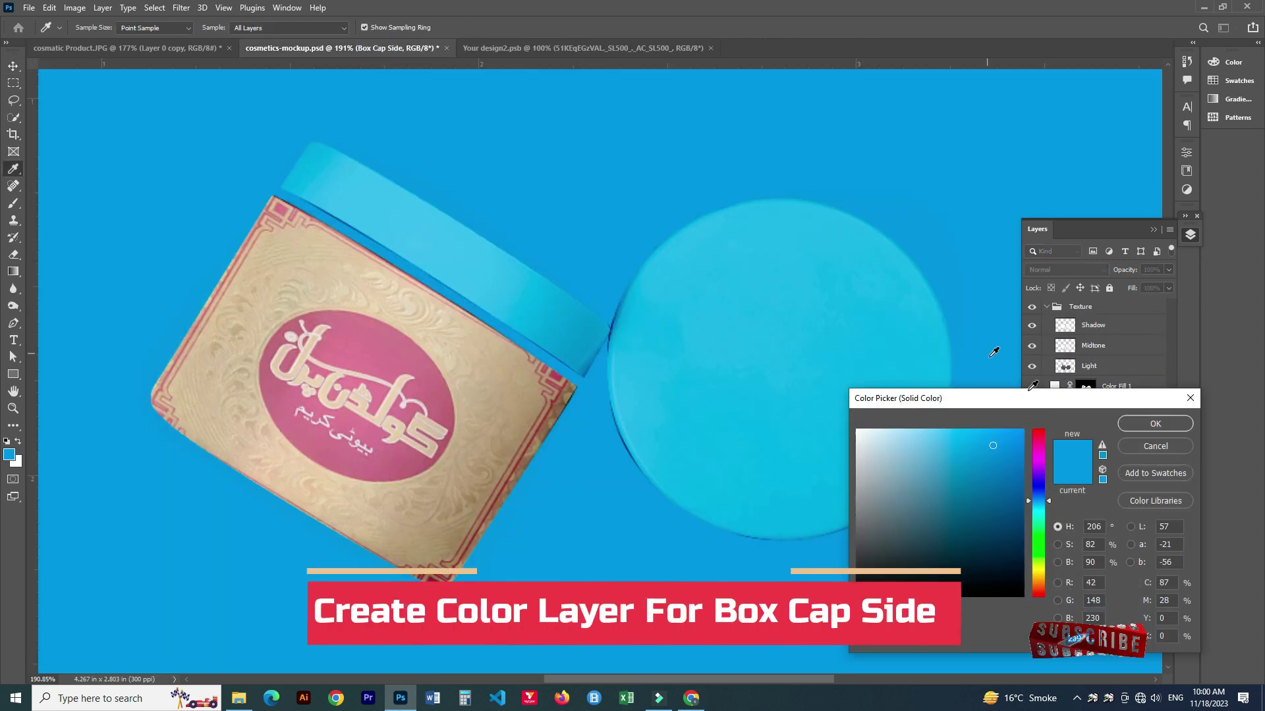
{"action": "left_click", "coordinate": [1160, 424]}
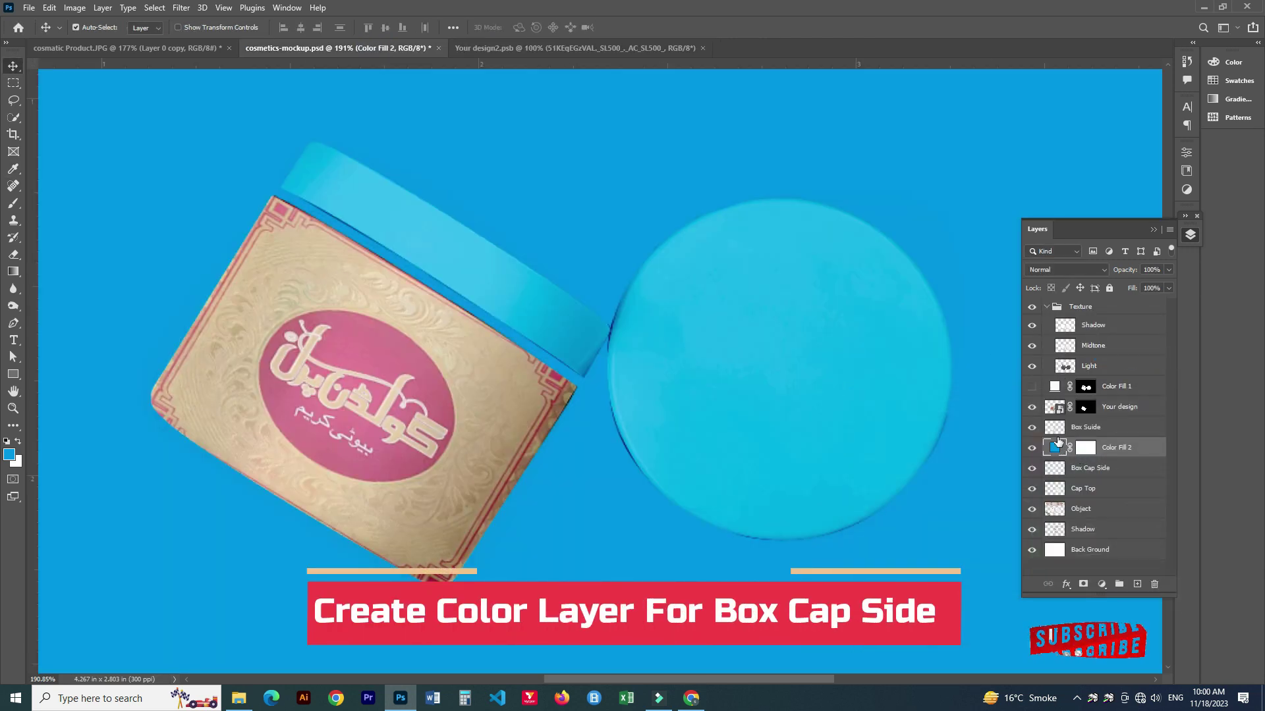
{"action": "left_click", "coordinate": [1053, 471], "text": "ctrl"}
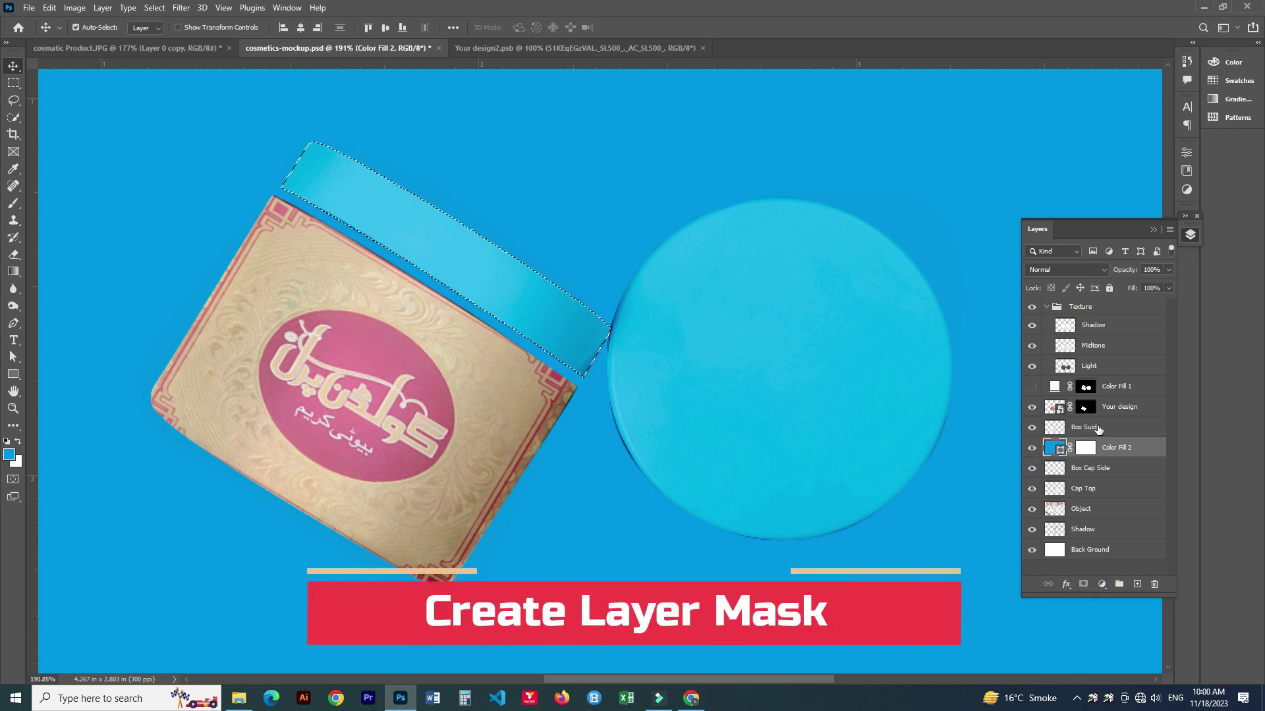
{"action": "left_click", "coordinate": [1094, 473]}
{"action": "left_click", "coordinate": [1083, 584]}
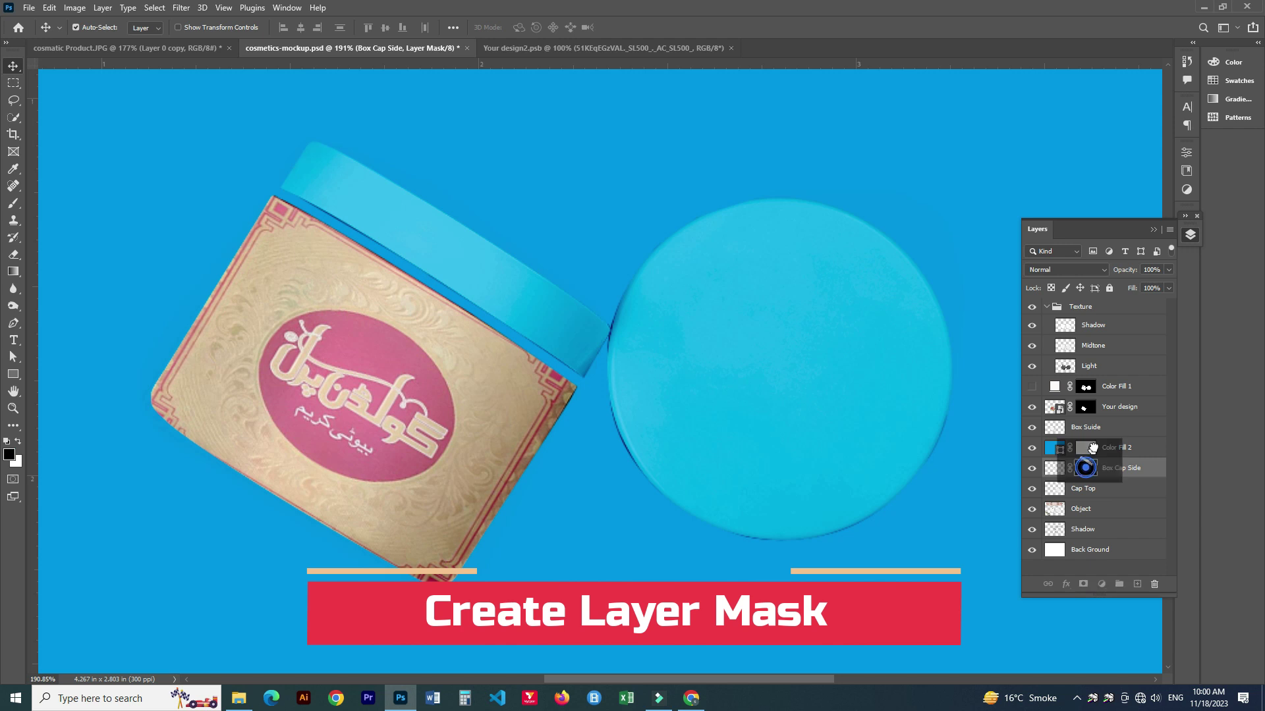
{"action": "left_click_drag", "start_coordinate": [1085, 448], "coordinate": [1080, 464]}
{"action": "left_click", "coordinate": [571, 260]}
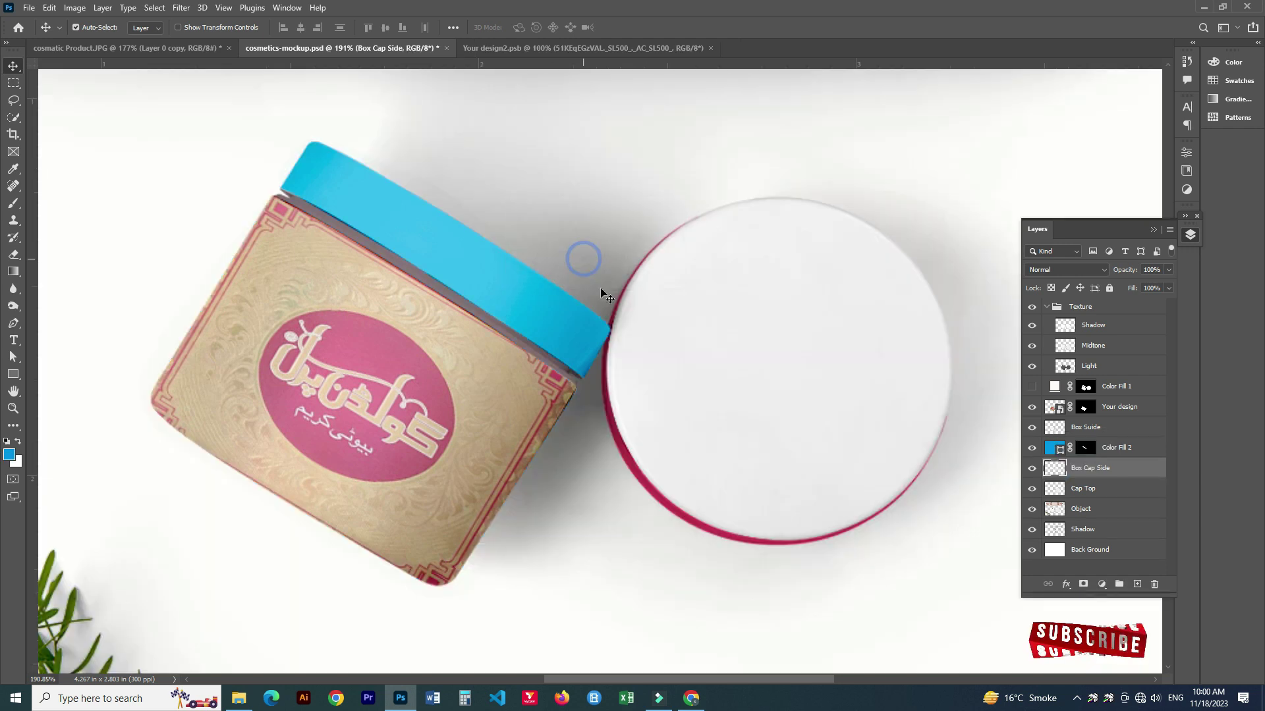
Set the cap-side fill to a beige sampled from the jar label
{"action": "double_click", "coordinate": [1059, 449]}
{"action": "left_click", "coordinate": [438, 322]}
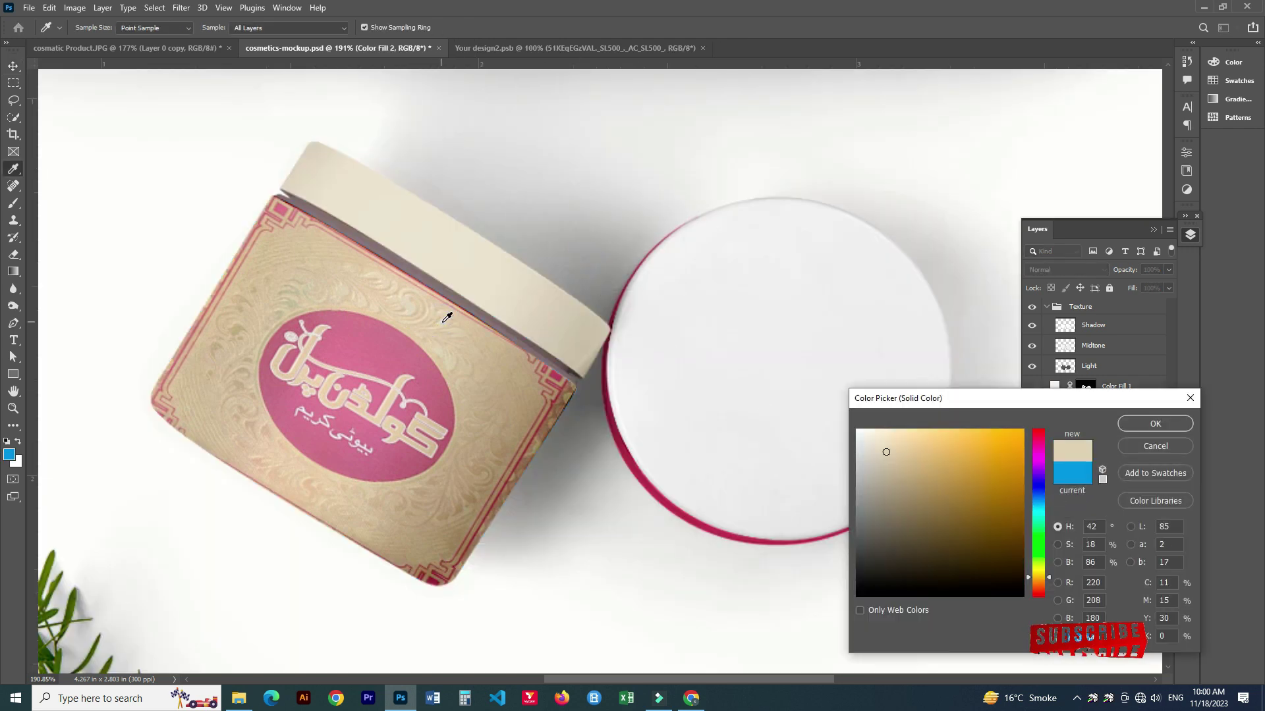
{"action": "left_click", "coordinate": [1155, 423]}
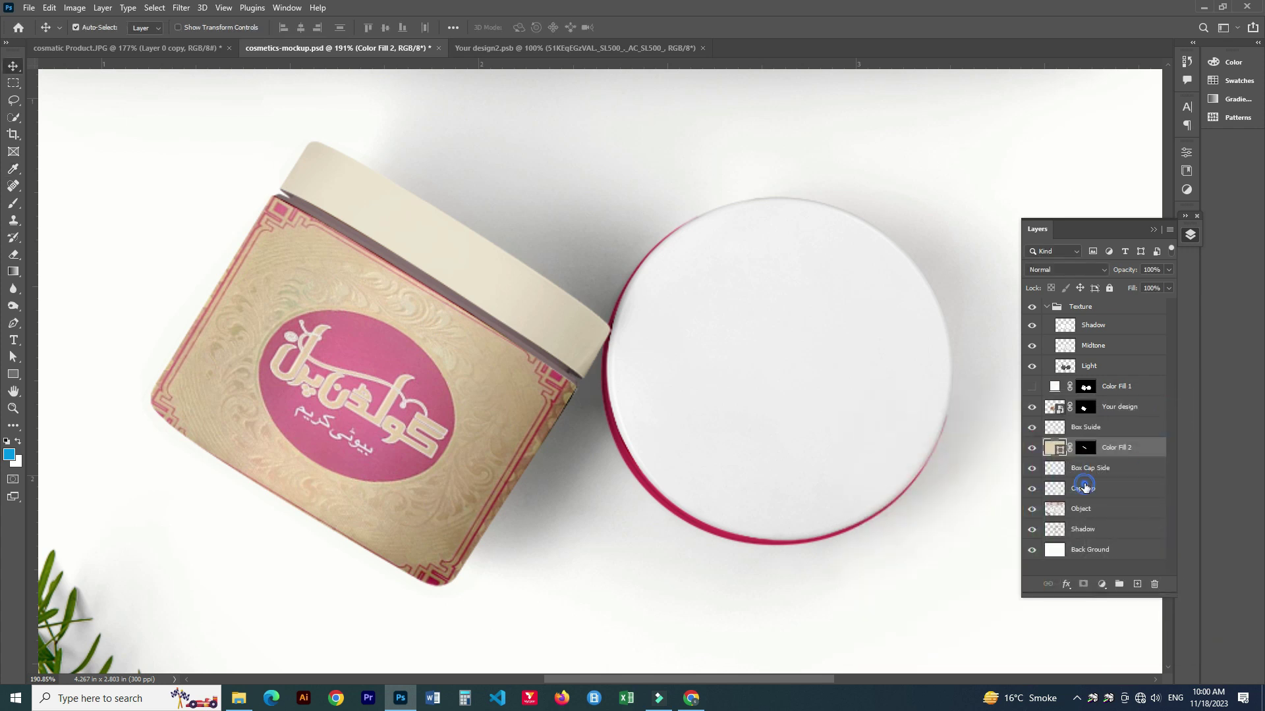
{"action": "left_click", "coordinate": [1084, 488]}
{"action": "left_click", "coordinate": [13, 375]}
{"action": "left_click", "coordinate": [53, 389]}
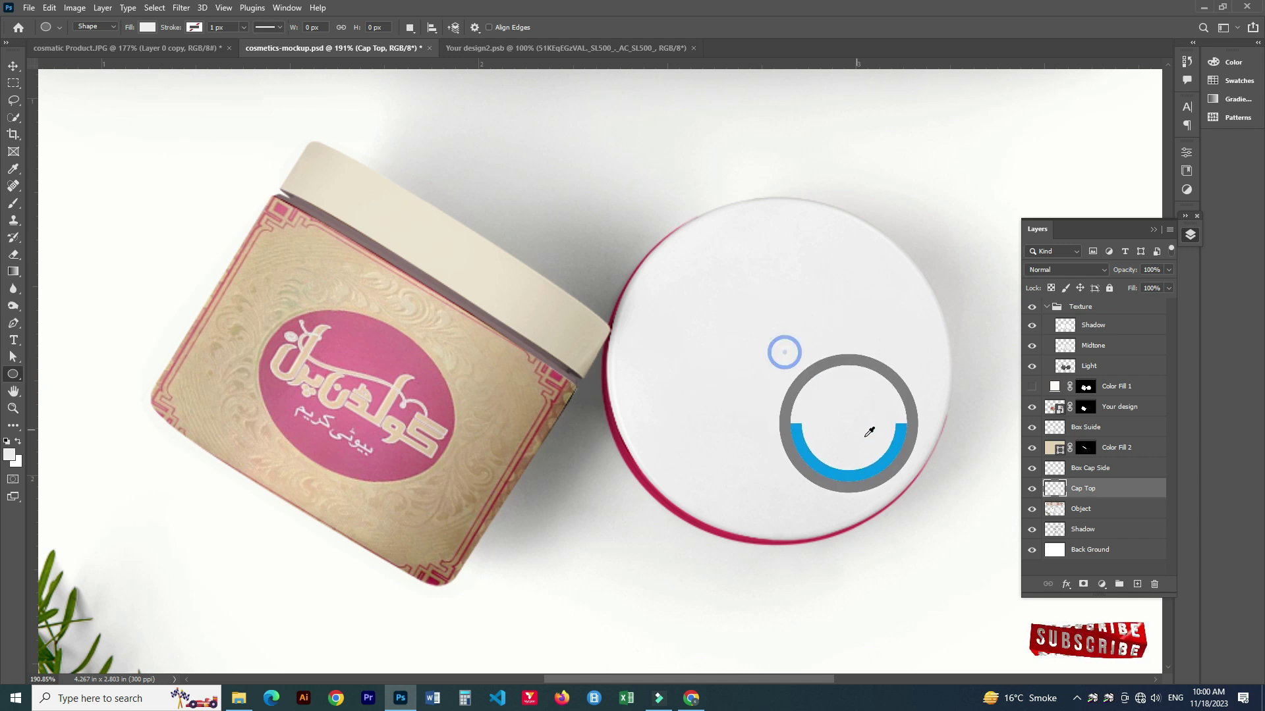
Draw an ellipse and move and resize it to fit over the cap top
{"action": "mouse_move", "coordinate": [772, 346]}
{"action": "left_mouse_down"}
{"action": "mouse_move", "coordinate": [965, 554]}
{"action": "mouse_move", "coordinate": [950, 525]}
{"action": "left_mouse_up"}
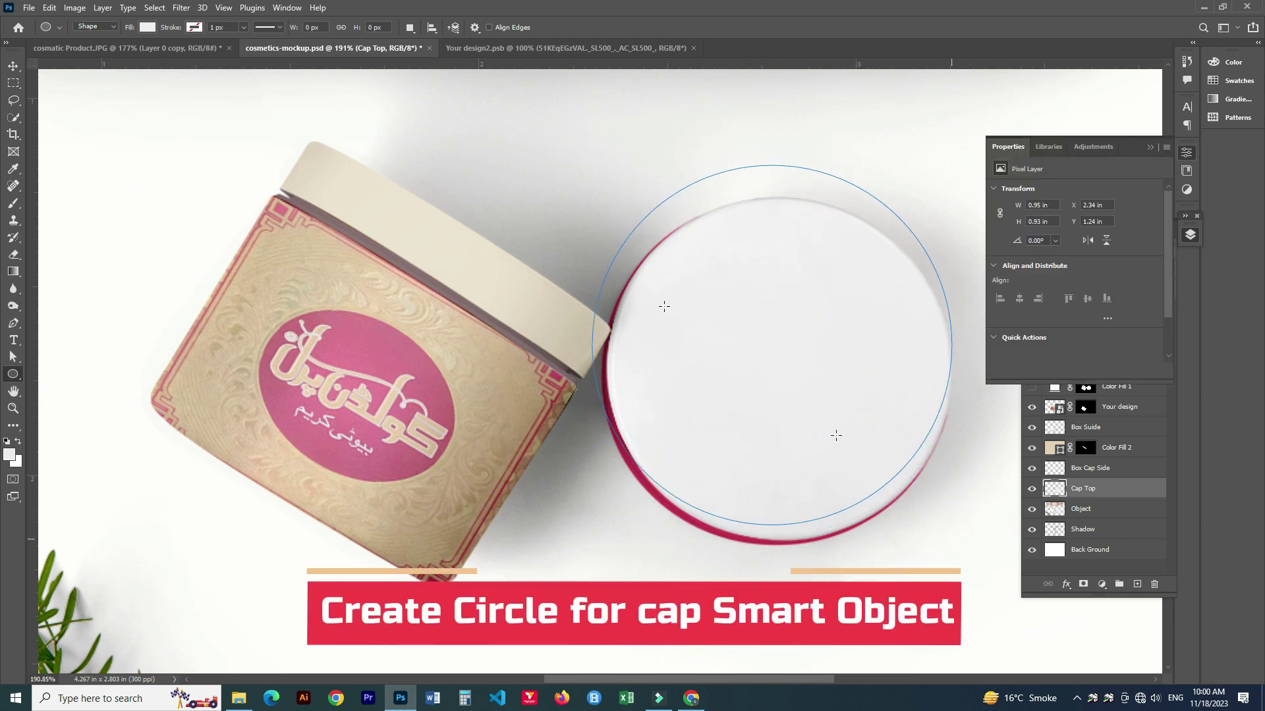
{"action": "left_click", "coordinate": [14, 68]}
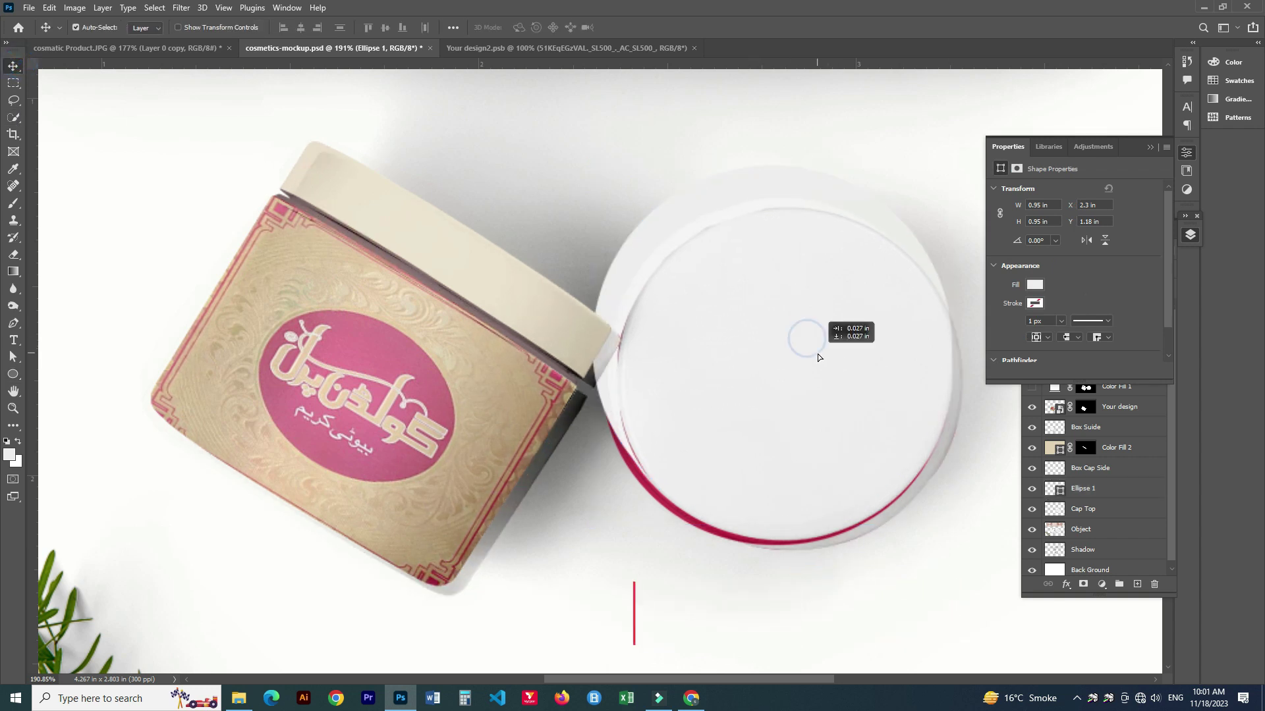
{"action": "left_click", "coordinate": [814, 351], "text": "ctrl"}
{"action": "left_click_drag", "start_coordinate": [814, 351], "coordinate": [808, 344]}
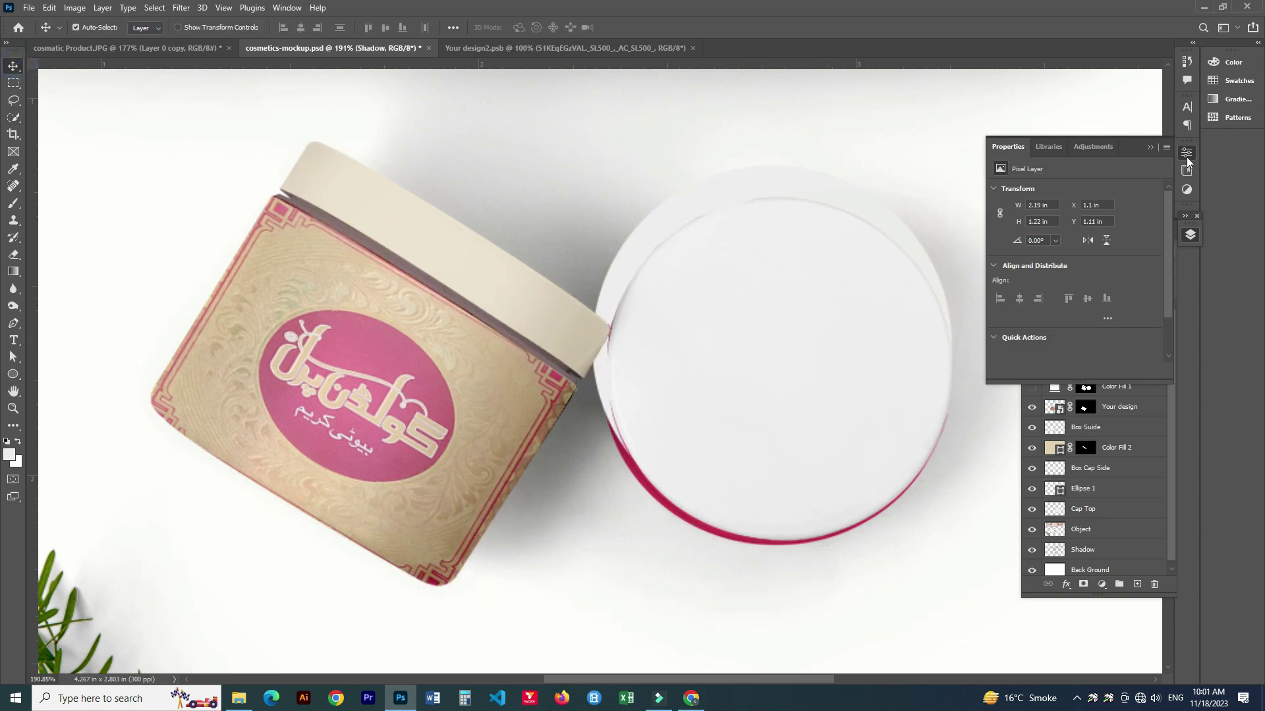
{"action": "left_click", "coordinate": [1150, 147]}
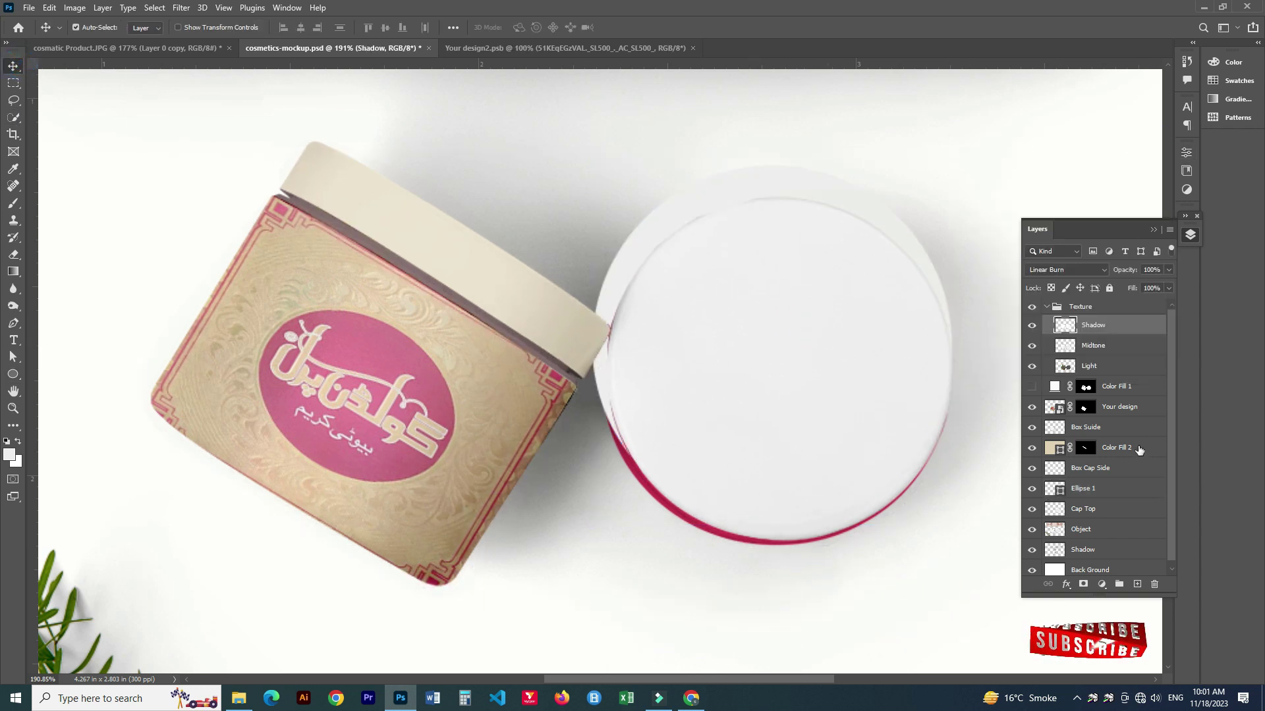
{"action": "left_click", "coordinate": [1099, 489]}
{"action": "key", "text": "ctrl+t"}
{"action": "left_click_drag", "start_coordinate": [816, 343], "coordinate": [825, 367]}
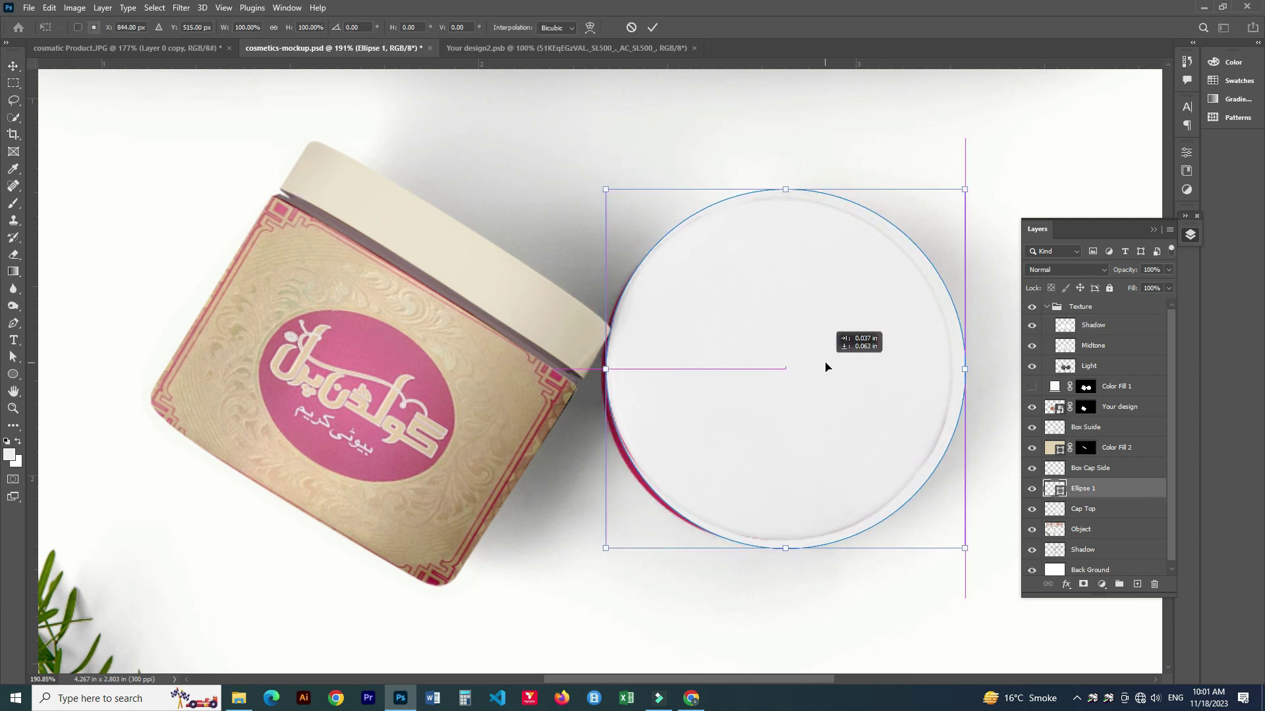
{"action": "left_click_drag", "start_coordinate": [825, 367], "coordinate": [823, 367]}
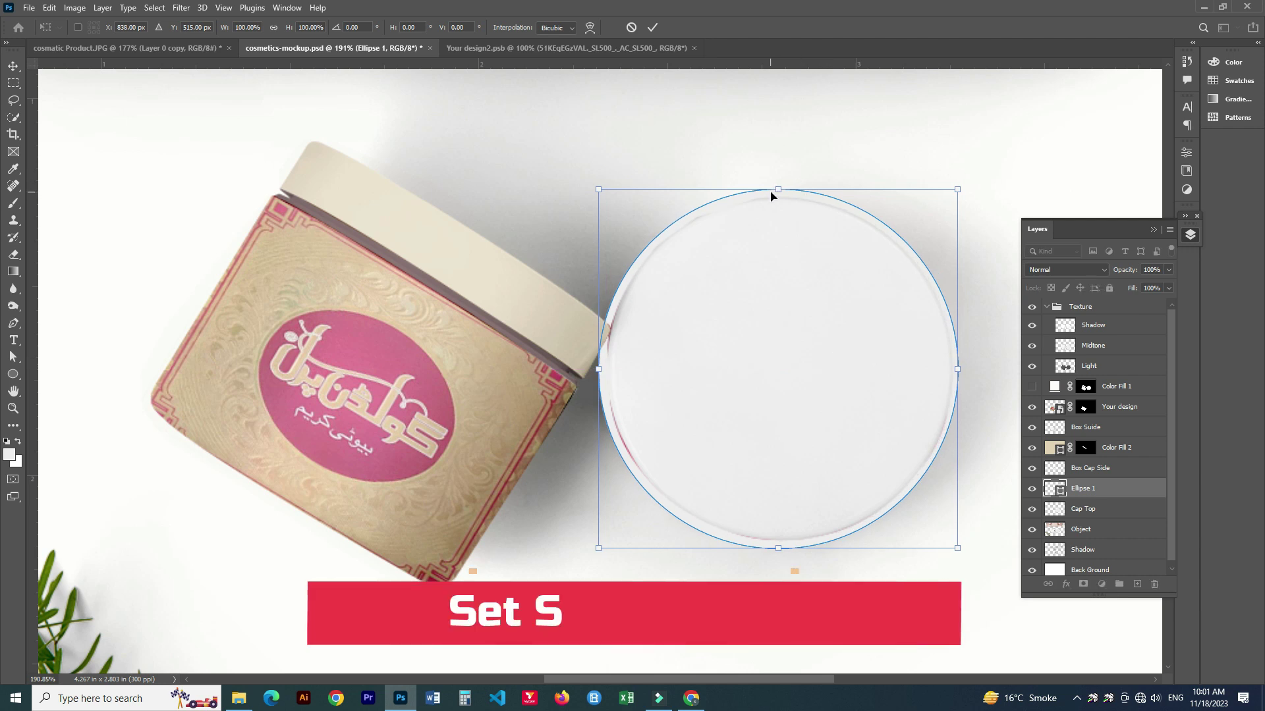
{"action": "left_click_drag", "start_coordinate": [779, 190], "coordinate": [778, 196]}
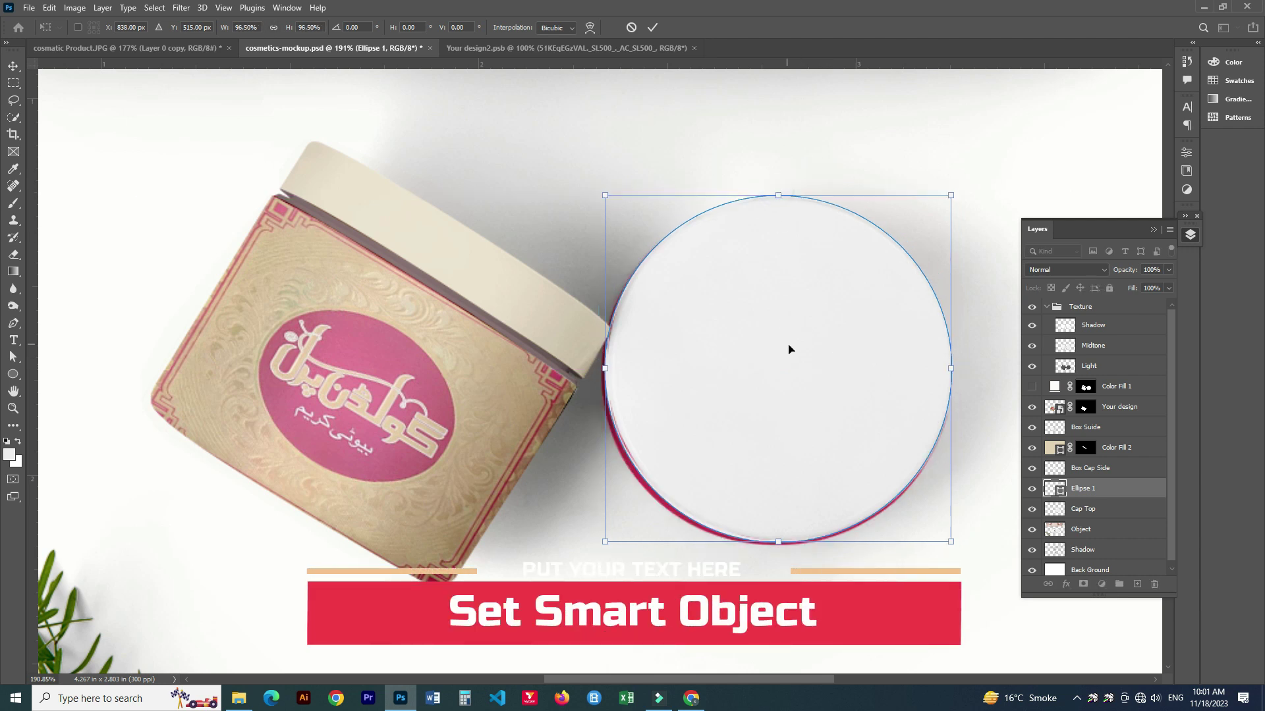
{"action": "key", "text": "Return"}
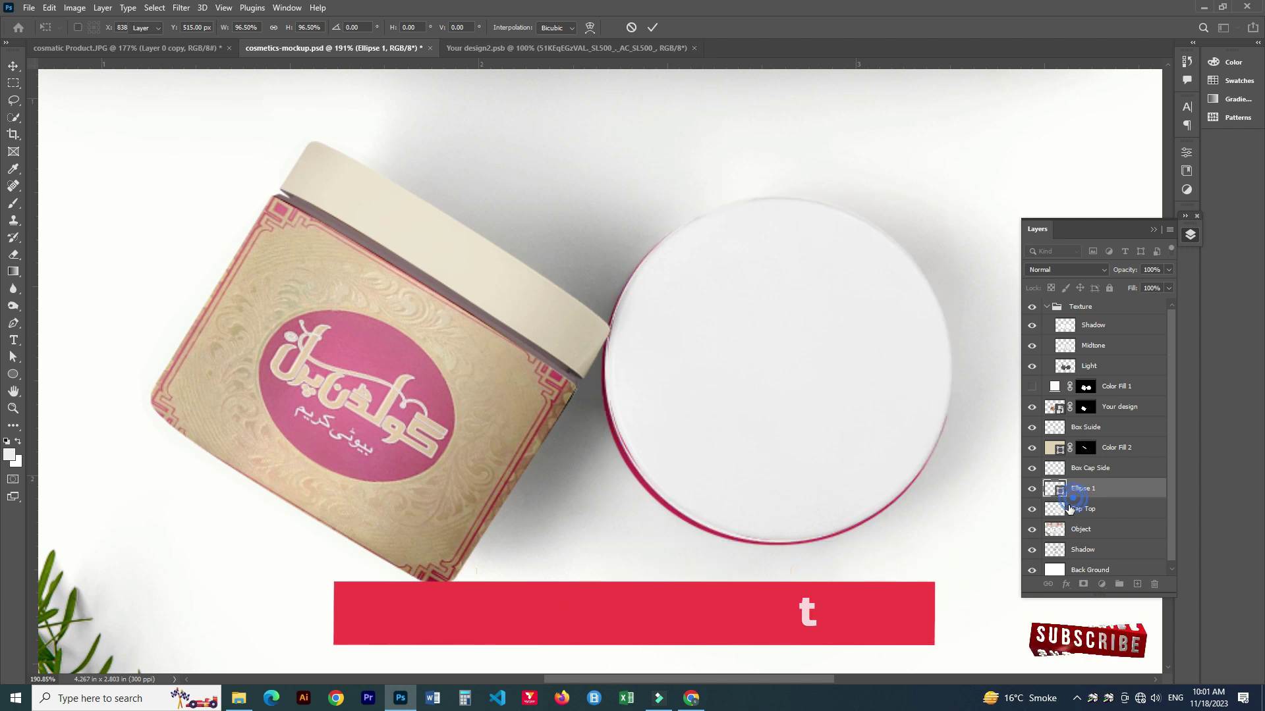
Mask the ellipse to the Cap Top layer's circular outline
{"action": "left_click", "coordinate": [1054, 509], "text": "ctrl"}
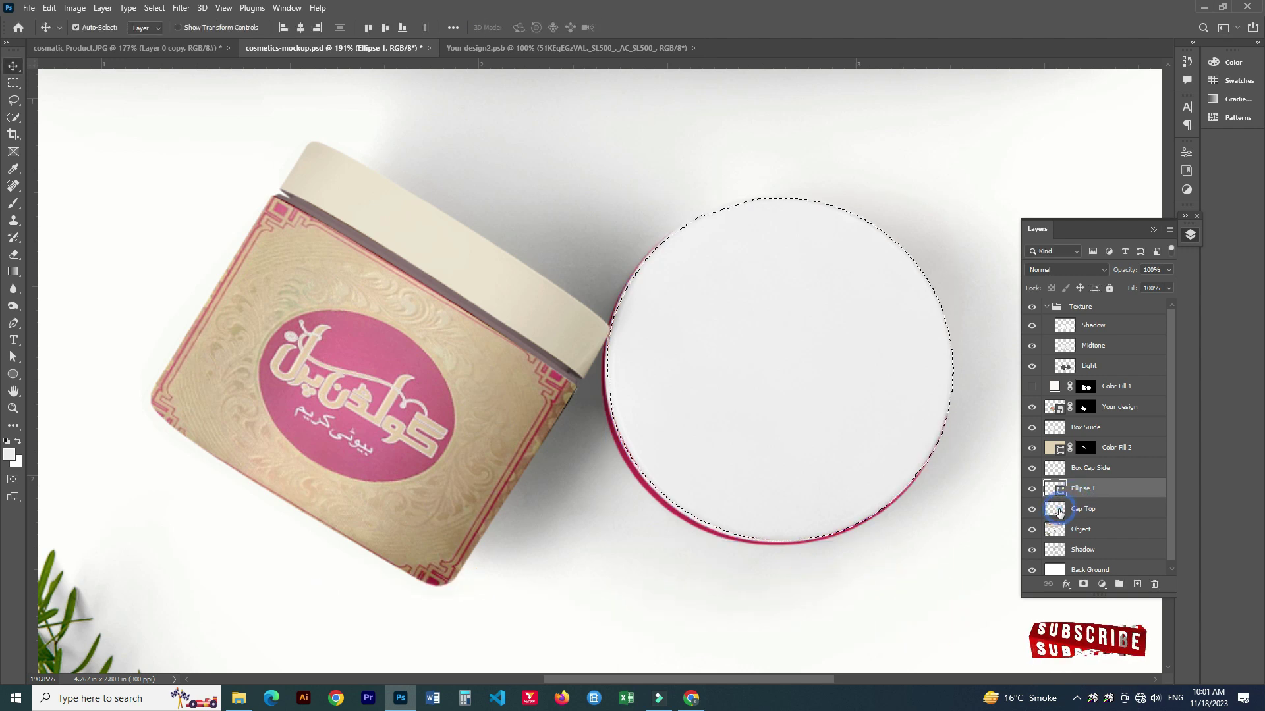
{"action": "left_click", "coordinate": [1095, 490]}
{"action": "left_click", "coordinate": [1083, 584]}
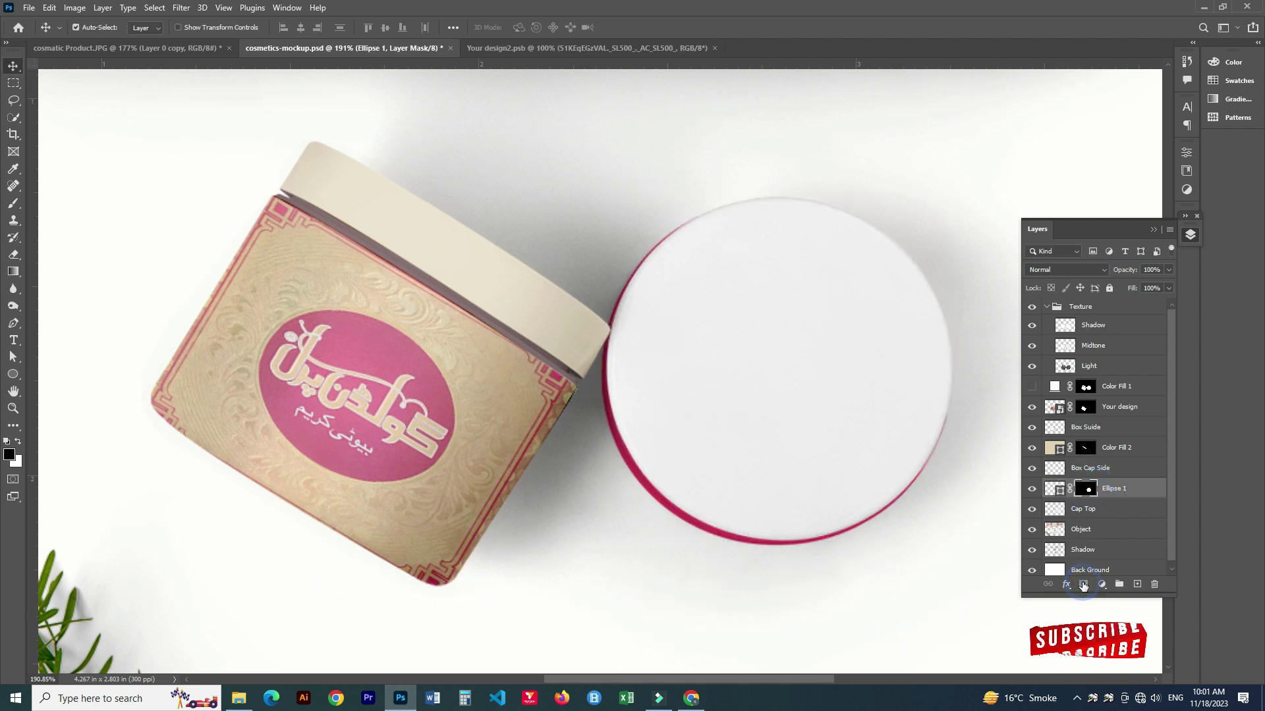
{"action": "double_click", "coordinate": [1058, 490]}
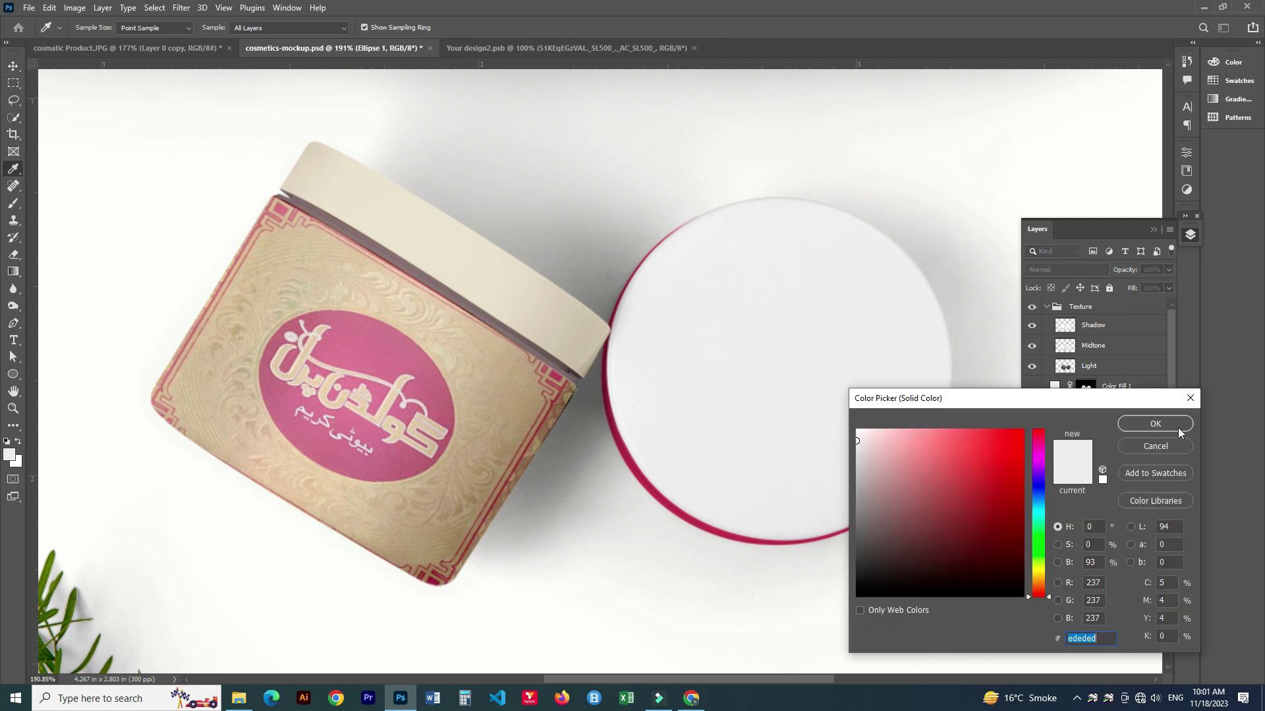
{"action": "left_click", "coordinate": [1156, 446]}
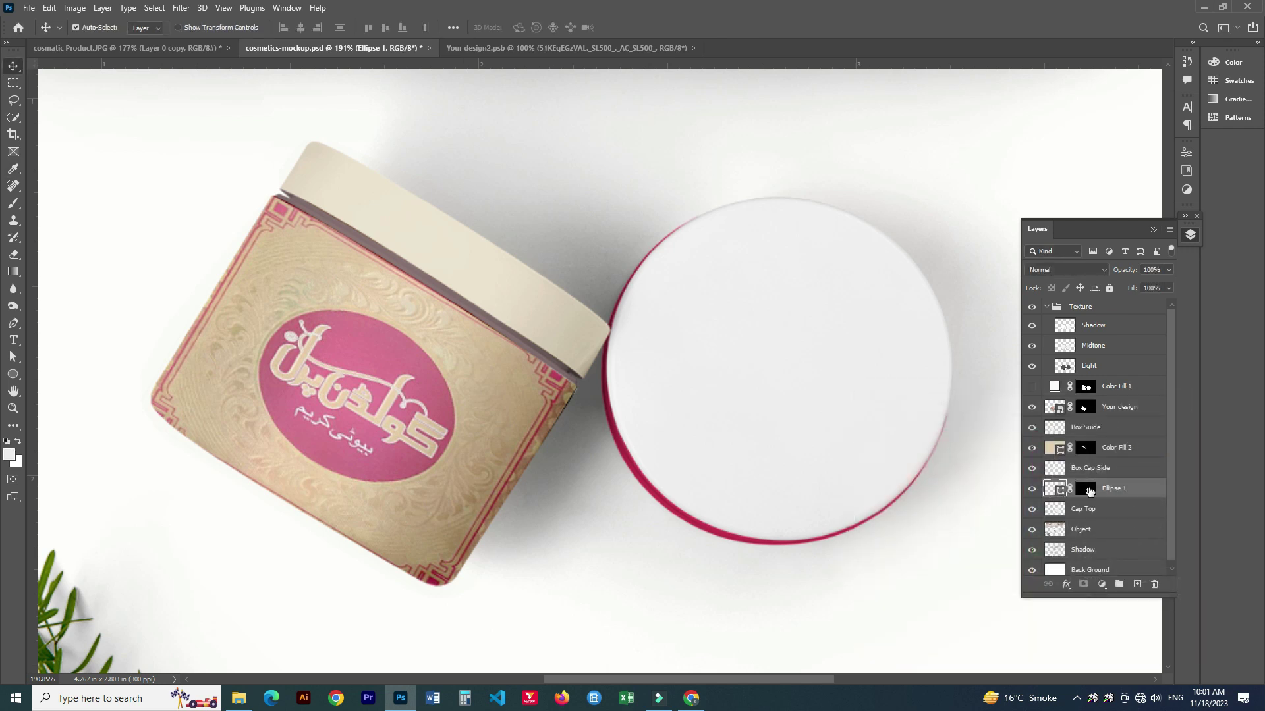
{"action": "left_click_drag", "start_coordinate": [1088, 491], "coordinate": [1087, 513]}
Rename the ellipse 'Your Design', convert it to a smart object, and open its contents
{"action": "right_click", "coordinate": [1076, 488]}
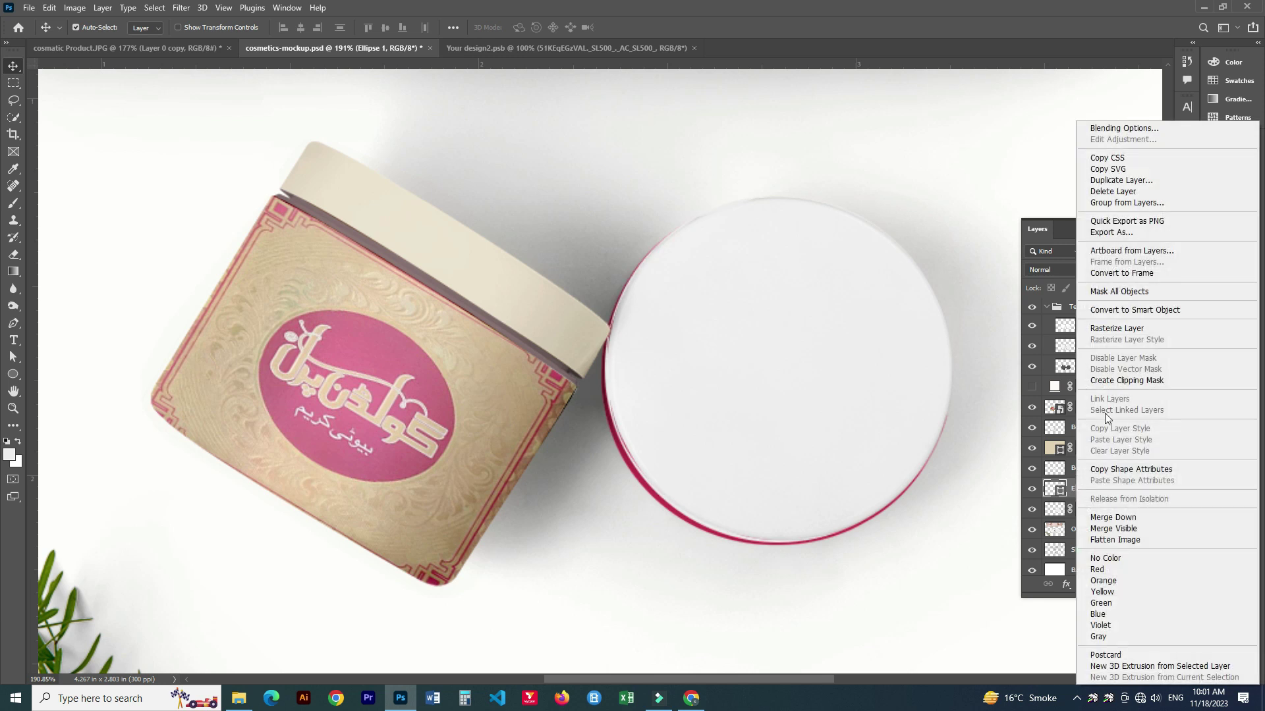
{"action": "left_click", "coordinate": [959, 514]}
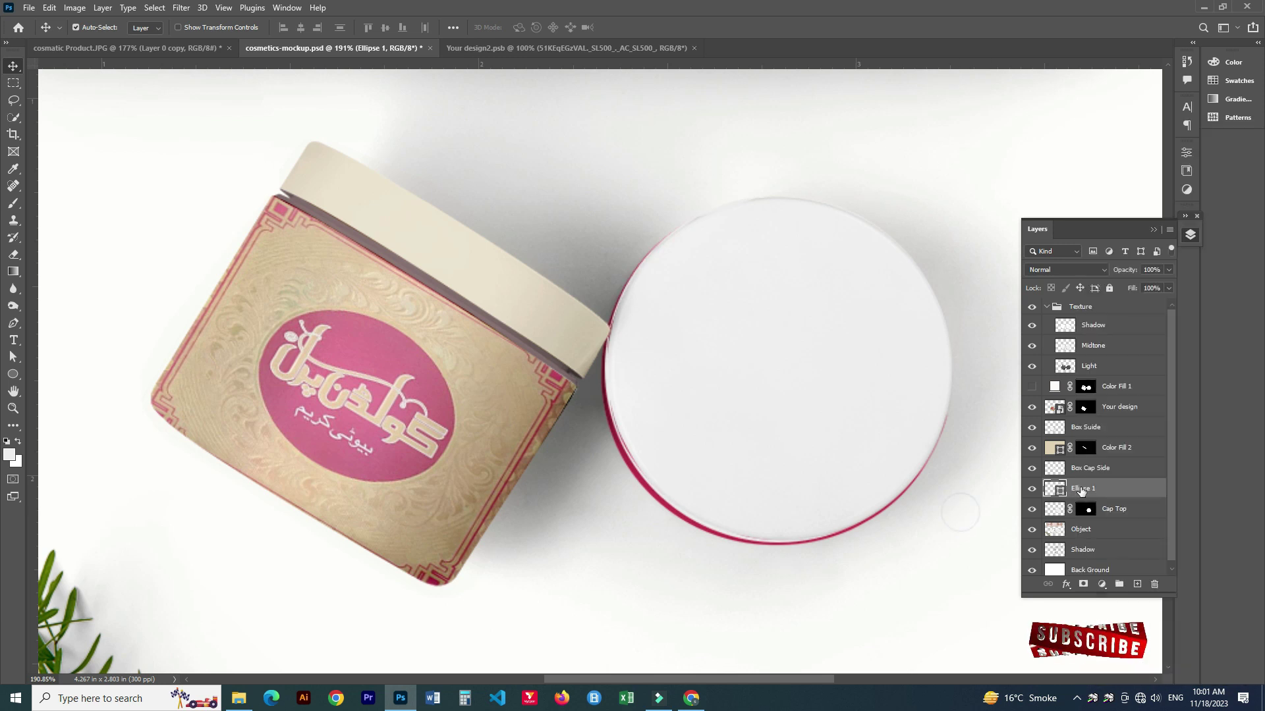
{"action": "type", "text": "Your Design"}
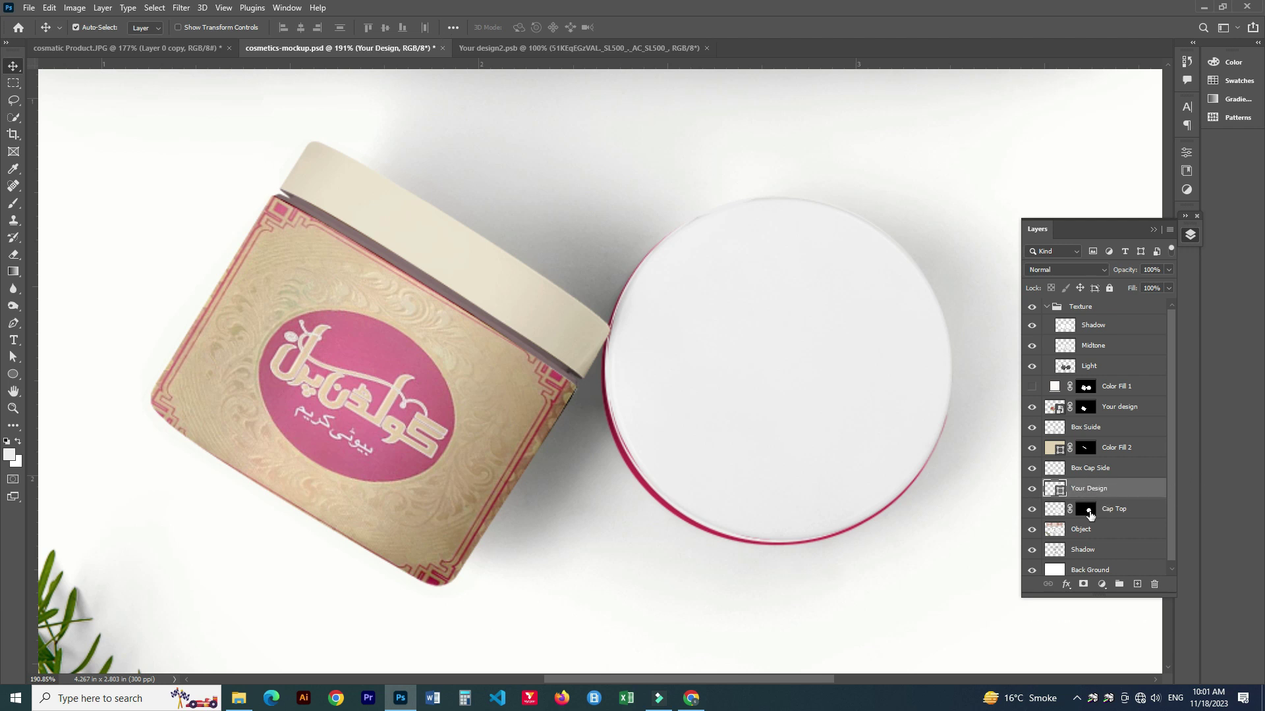
{"action": "right_click", "coordinate": [1086, 493]}
{"action": "left_click", "coordinate": [990, 312]}
{"action": "double_click", "coordinate": [1054, 488]}
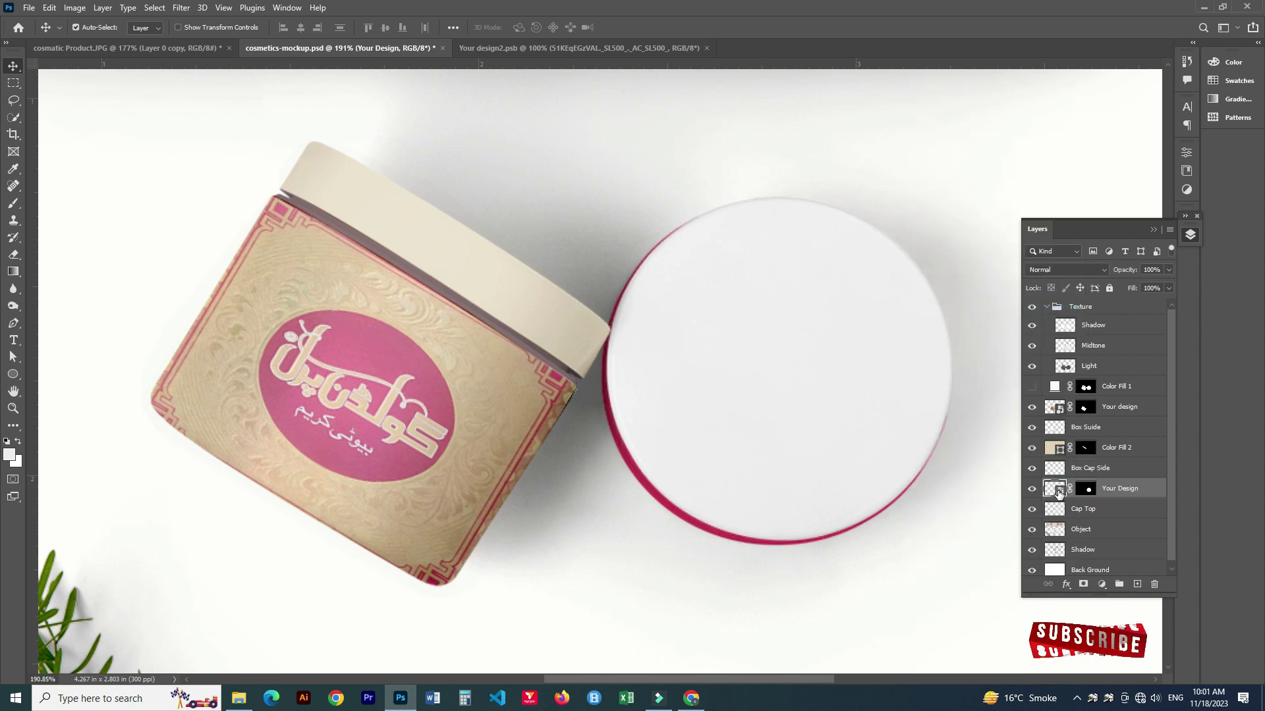
Place the downloaded Golden Pearl logo into the smart object and return to the mockup
{"action": "left_click", "coordinate": [238, 698]}
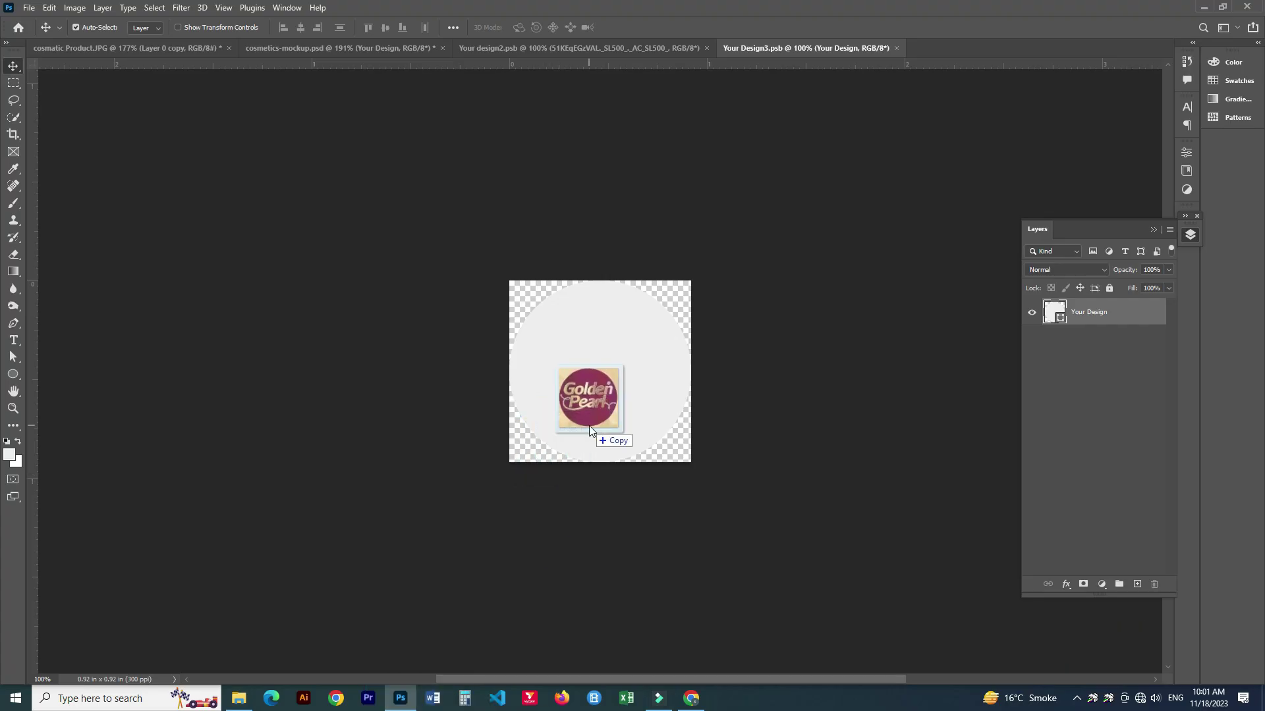
{"action": "left_click_drag", "start_coordinate": [427, 679], "coordinate": [599, 373]}
{"action": "key", "text": "Return"}
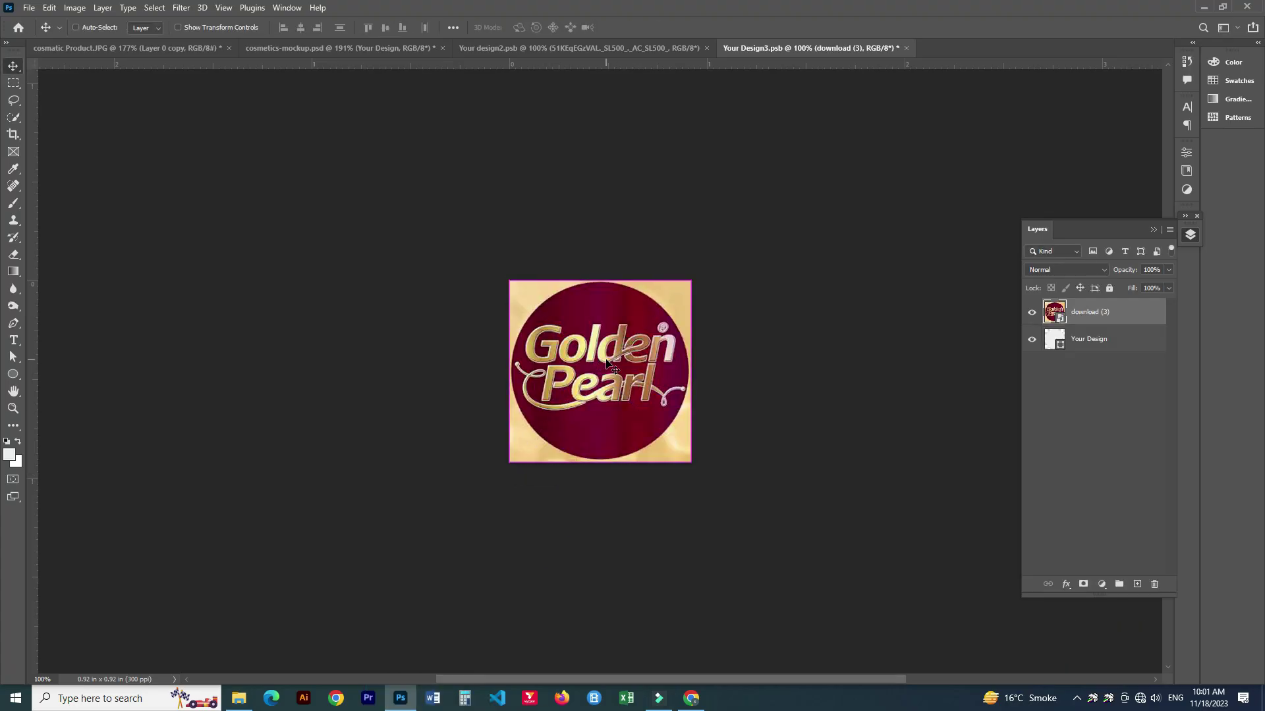
{"action": "left_click", "coordinate": [390, 49]}
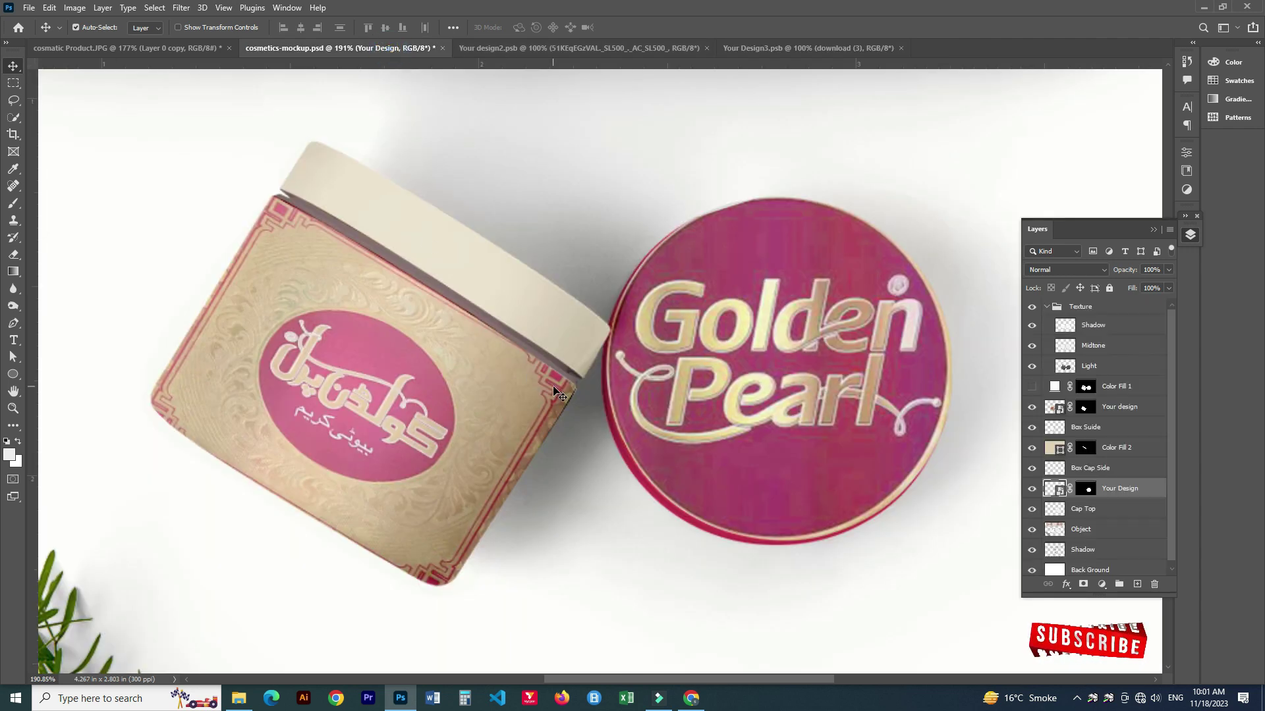
Enlarge the Golden Pearl logo to cover its design canvas, then view the jar mockup
{"action": "left_click", "coordinate": [786, 48]}
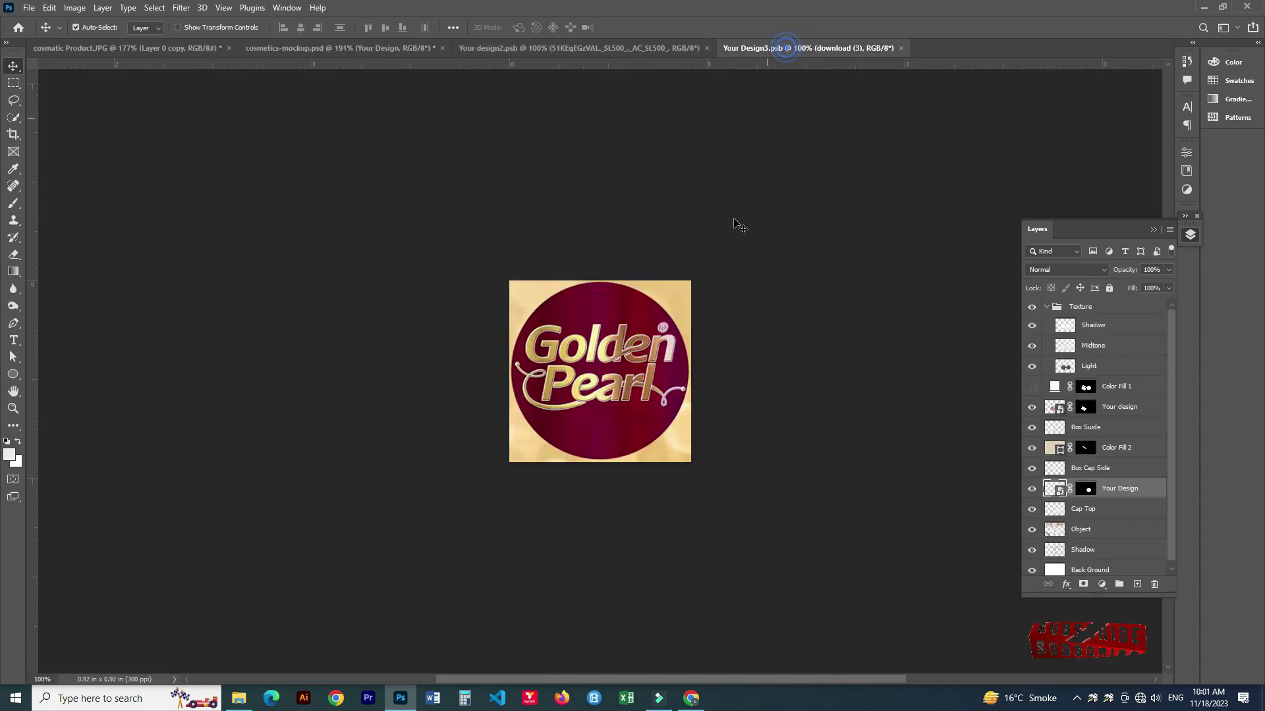
{"action": "key", "text": "ctrl+t"}
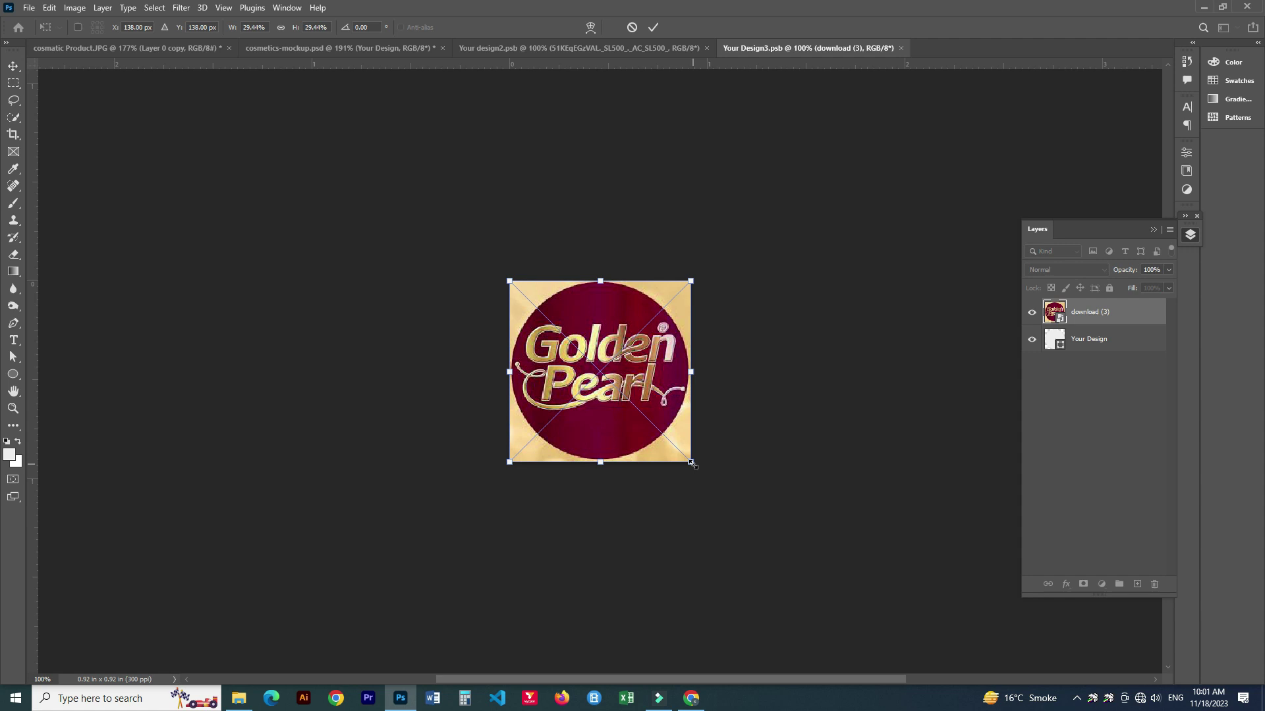
{"action": "left_click_drag", "start_coordinate": [692, 463], "coordinate": [701, 473]}
{"action": "left_click_drag", "start_coordinate": [606, 281], "coordinate": [613, 272]}
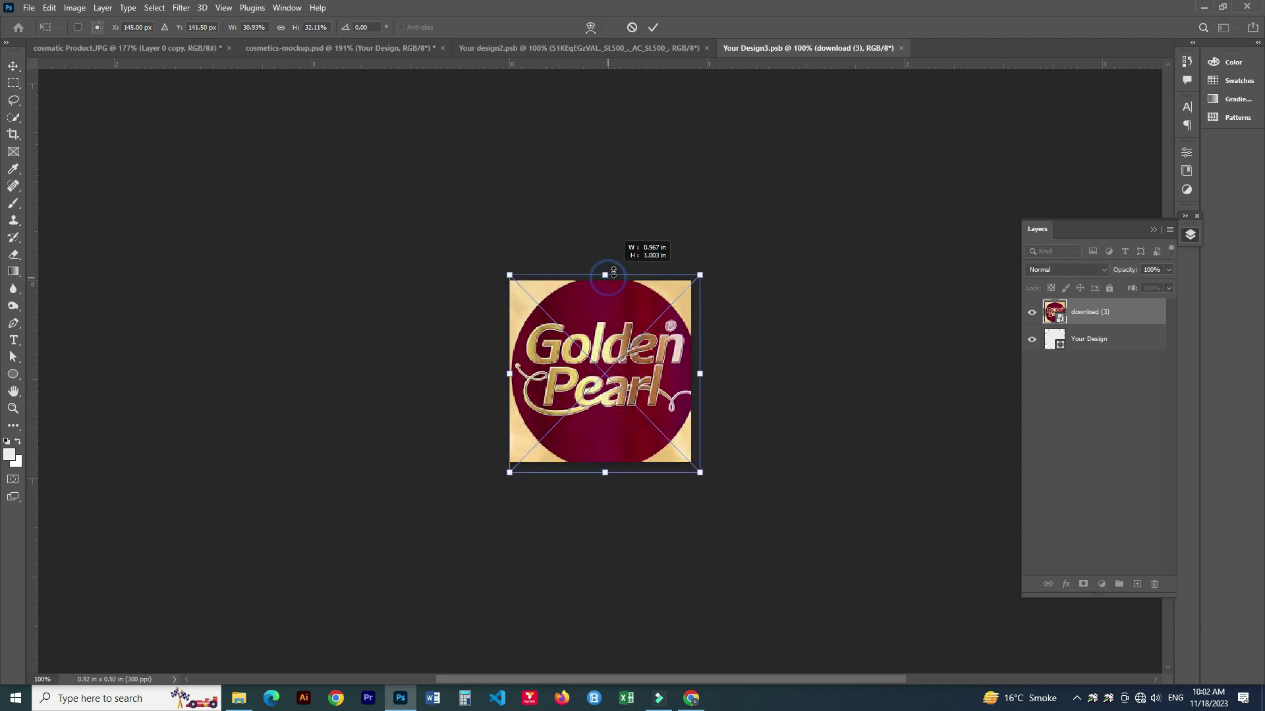
{"action": "left_click_drag", "start_coordinate": [510, 373], "coordinate": [505, 373]}
{"action": "key", "text": "Return"}
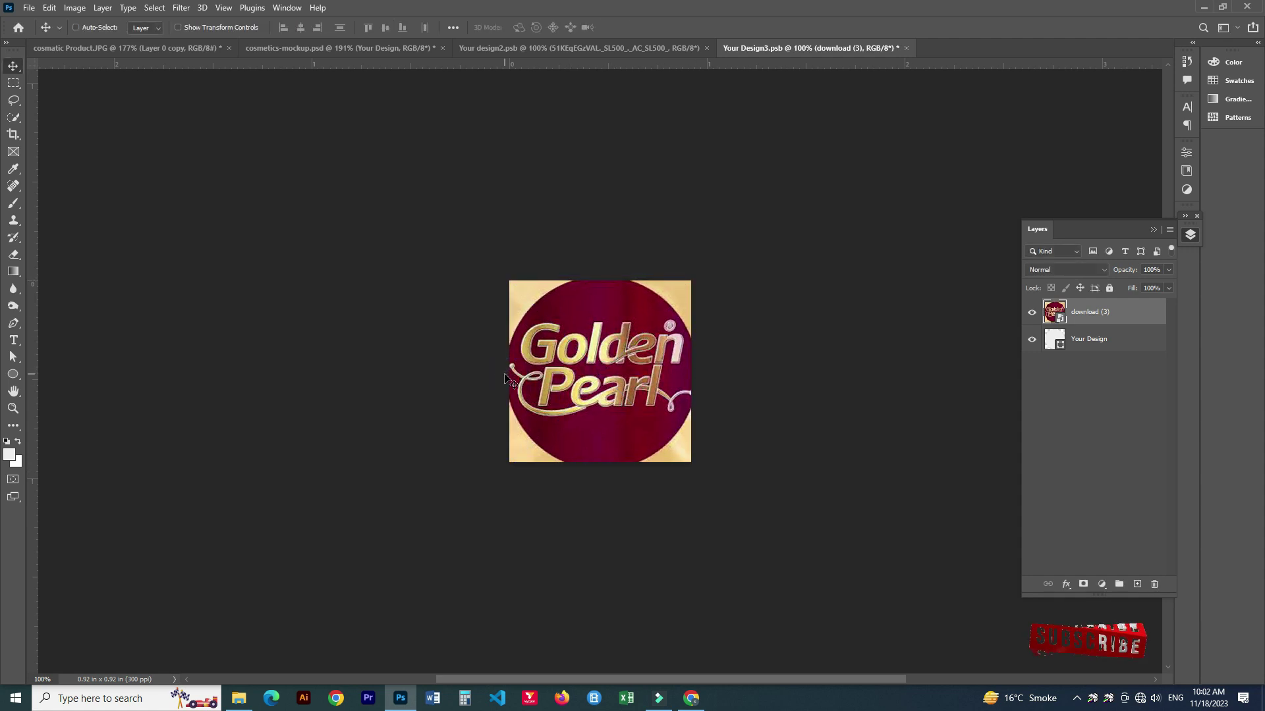
{"action": "left_click", "coordinate": [402, 48]}
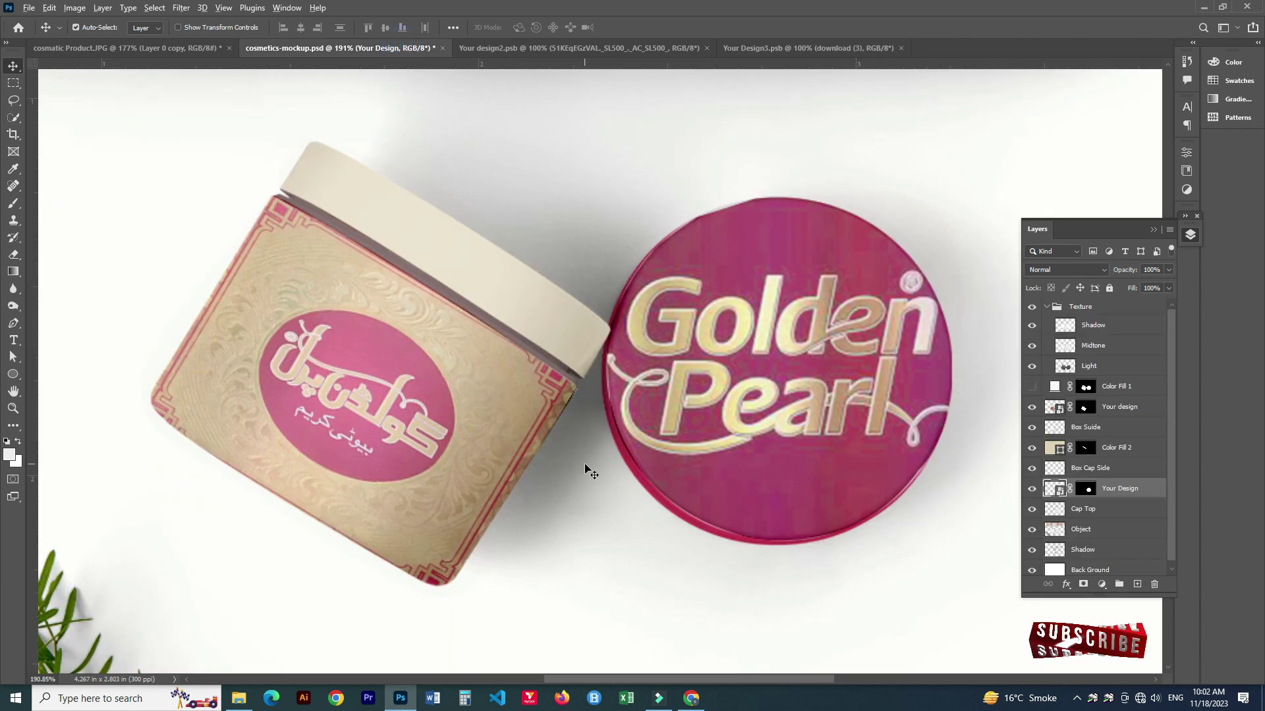
Rename the Color Fill 1 layer to Object Color
{"action": "scroll", "coordinate": [587, 469], "scroll_direction": "down", "scroll_amount": 5}
{"action": "scroll", "coordinate": [721, 362], "scroll_direction": "up", "scroll_amount": 3}
{"action": "scroll", "coordinate": [721, 362], "scroll_direction": "up", "scroll_amount": 2}
{"action": "scroll", "coordinate": [721, 360], "scroll_direction": "down", "scroll_amount": 3}
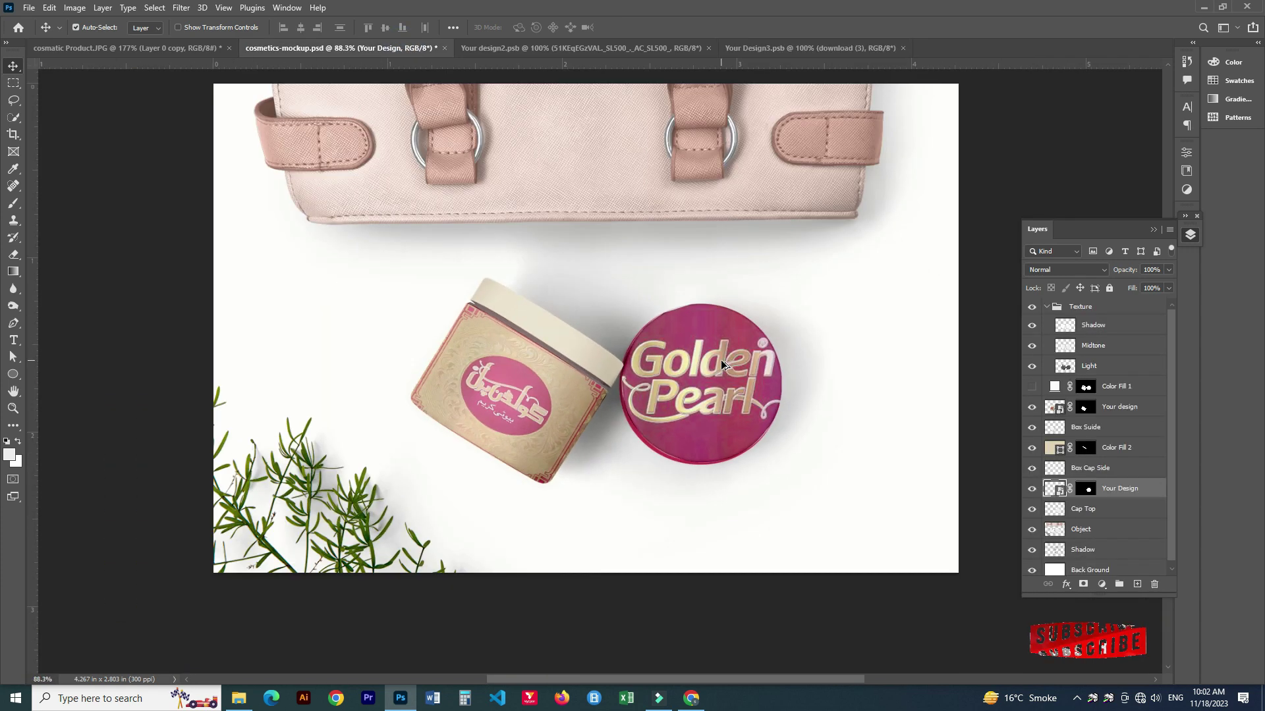
{"action": "scroll", "coordinate": [721, 360], "scroll_direction": "down", "scroll_amount": 2}
{"action": "scroll", "coordinate": [579, 333], "scroll_direction": "up", "scroll_amount": 1}
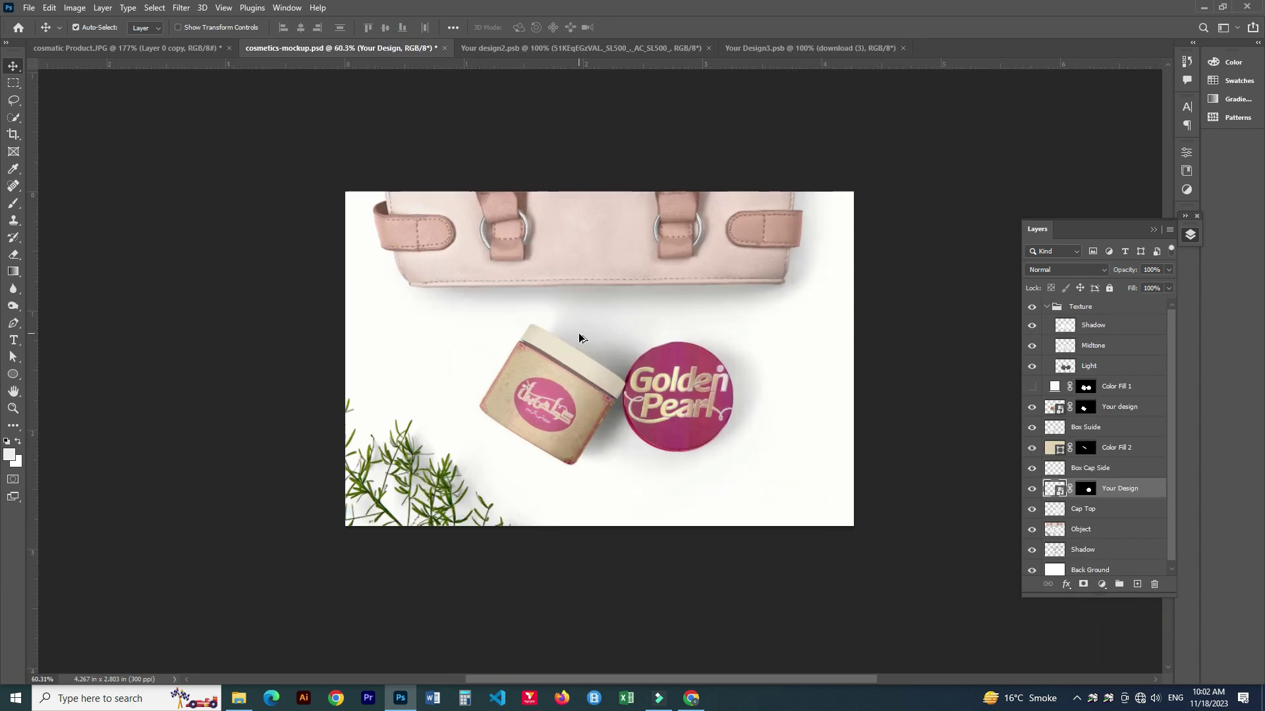
{"action": "left_click", "coordinate": [1051, 308]}
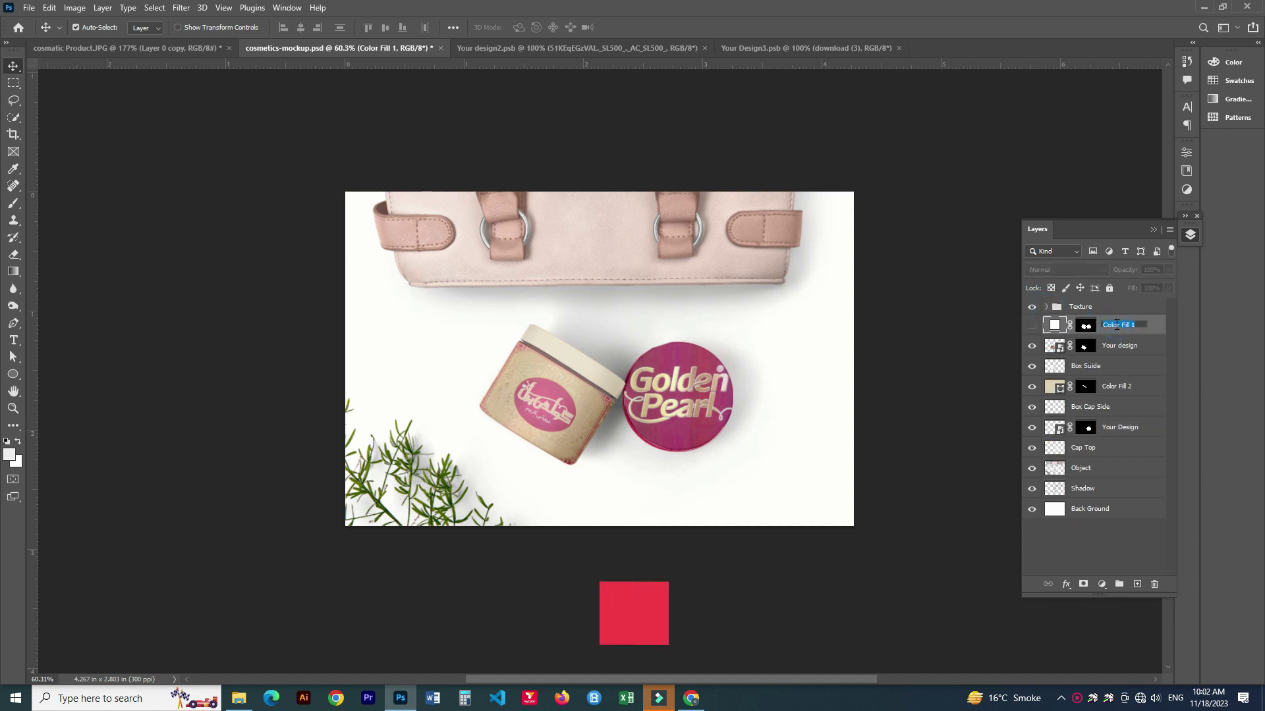
{"action": "type", "text": "Ob"}
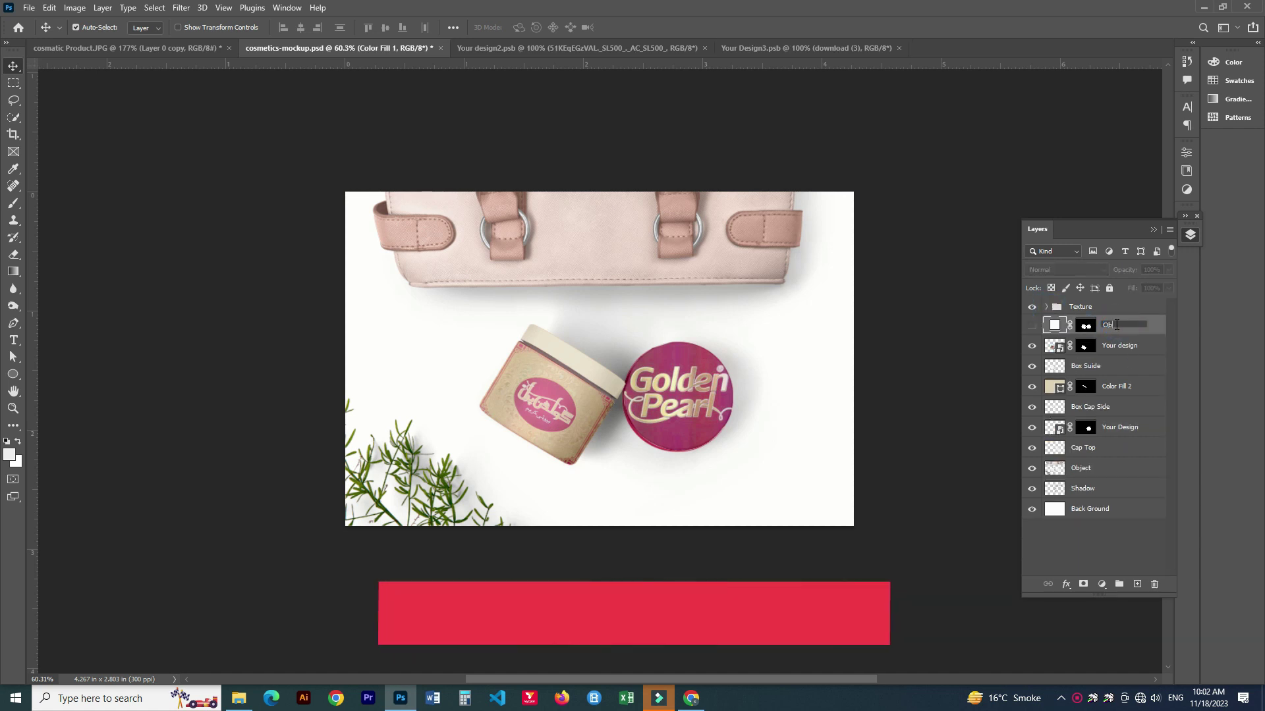
{"action": "type", "text": "ject Color"}
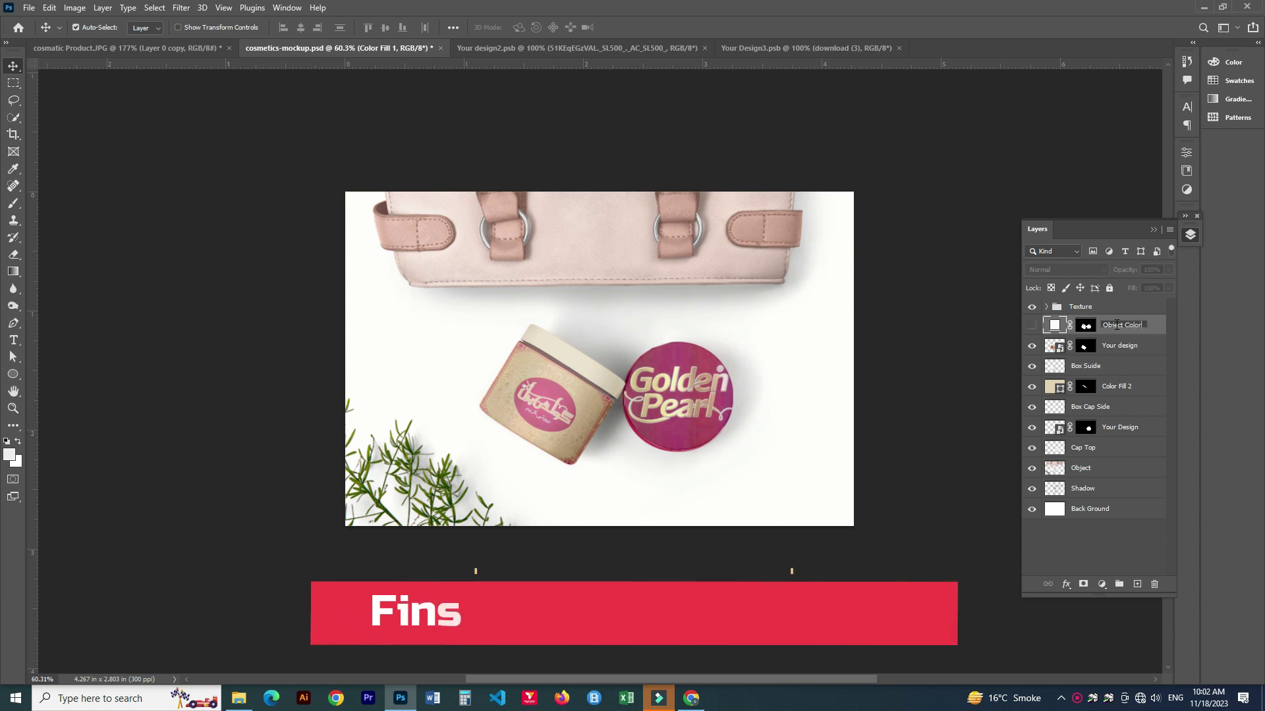
{"action": "left_click", "coordinate": [1113, 346]}
Duplicate the Your design layer, move the copy to the top, and hide it
{"action": "key", "text": "ctrl+j"}
{"action": "mouse_move", "coordinate": [1114, 366]}
{"action": "left_mouse_down"}
{"action": "mouse_move", "coordinate": [1113, 305]}
{"action": "mouse_move", "coordinate": [1061, 384]}
{"action": "left_mouse_up"}
{"action": "left_click", "coordinate": [1032, 310]}
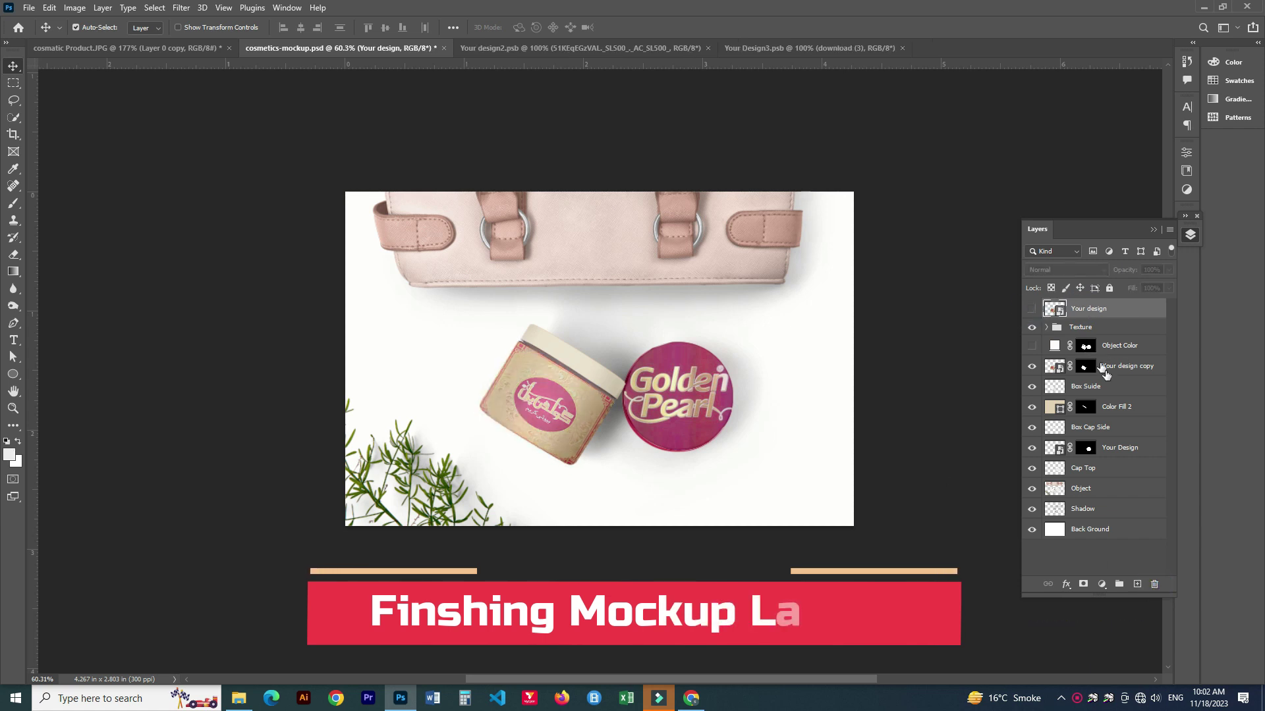
Rename the Color Fill 2 layer to Box Cap Color
{"action": "left_click", "coordinate": [1108, 408]}
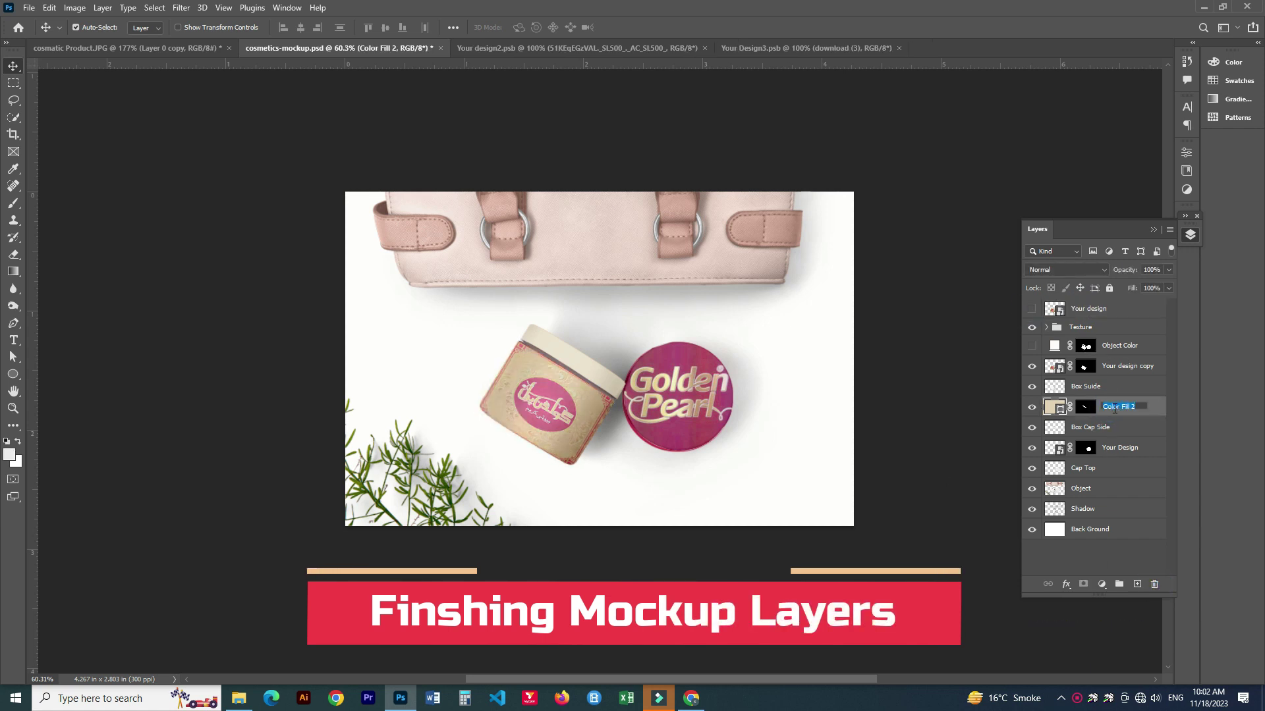
{"action": "type", "text": "Box Cap C"}
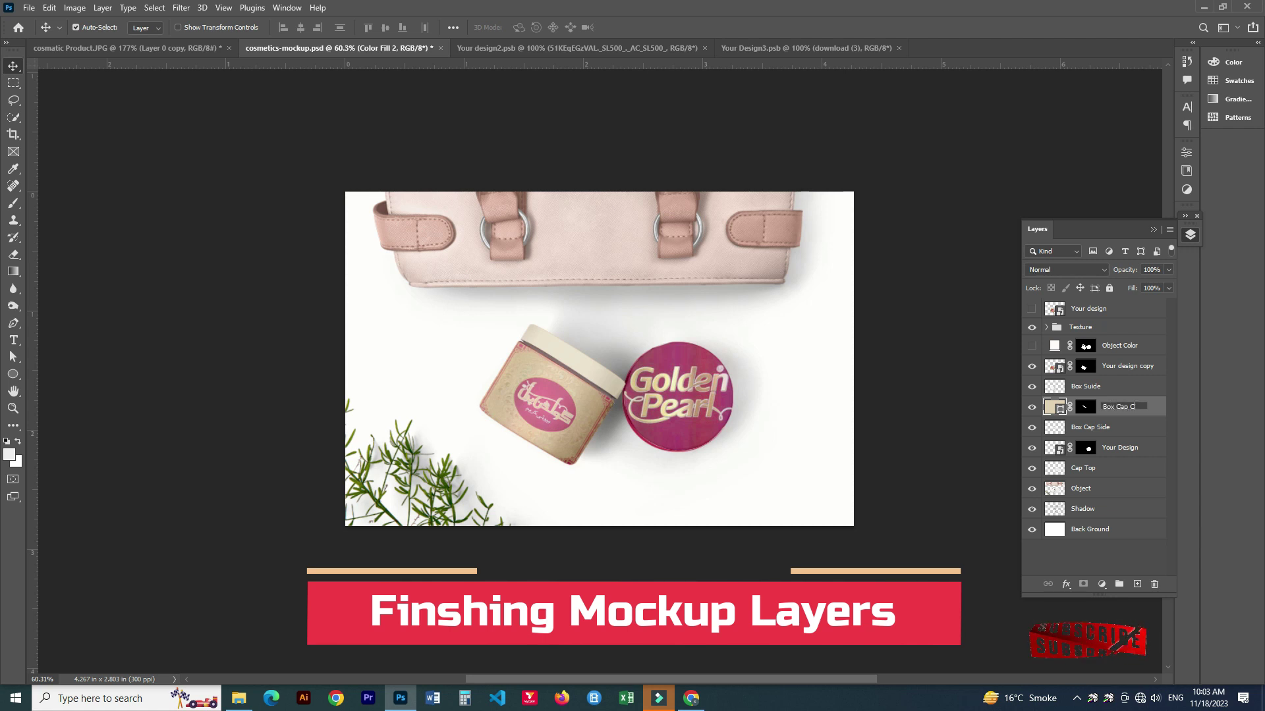
{"action": "type", "text": "olor"}
{"action": "key", "text": "Return"}
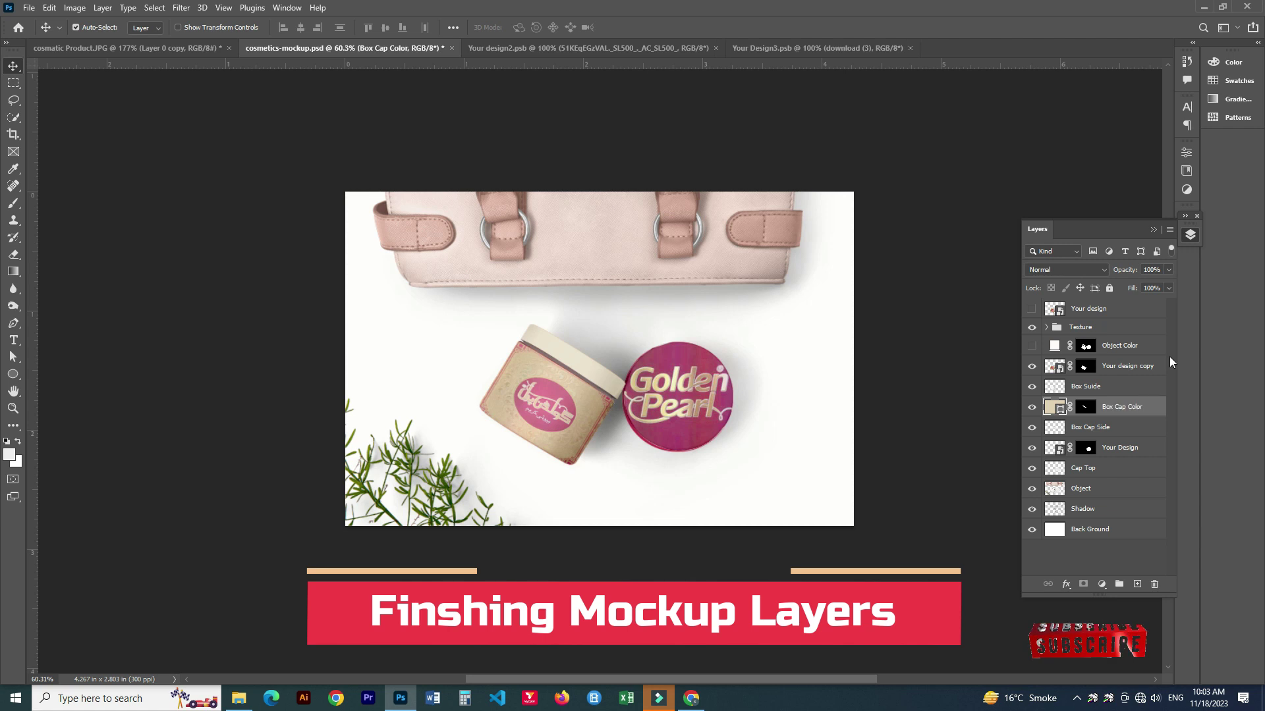
Put a hidden copy of the Your Design layer at the top of the stack
{"action": "left_click", "coordinate": [1116, 448]}
{"action": "key", "text": "ctrl+j"}
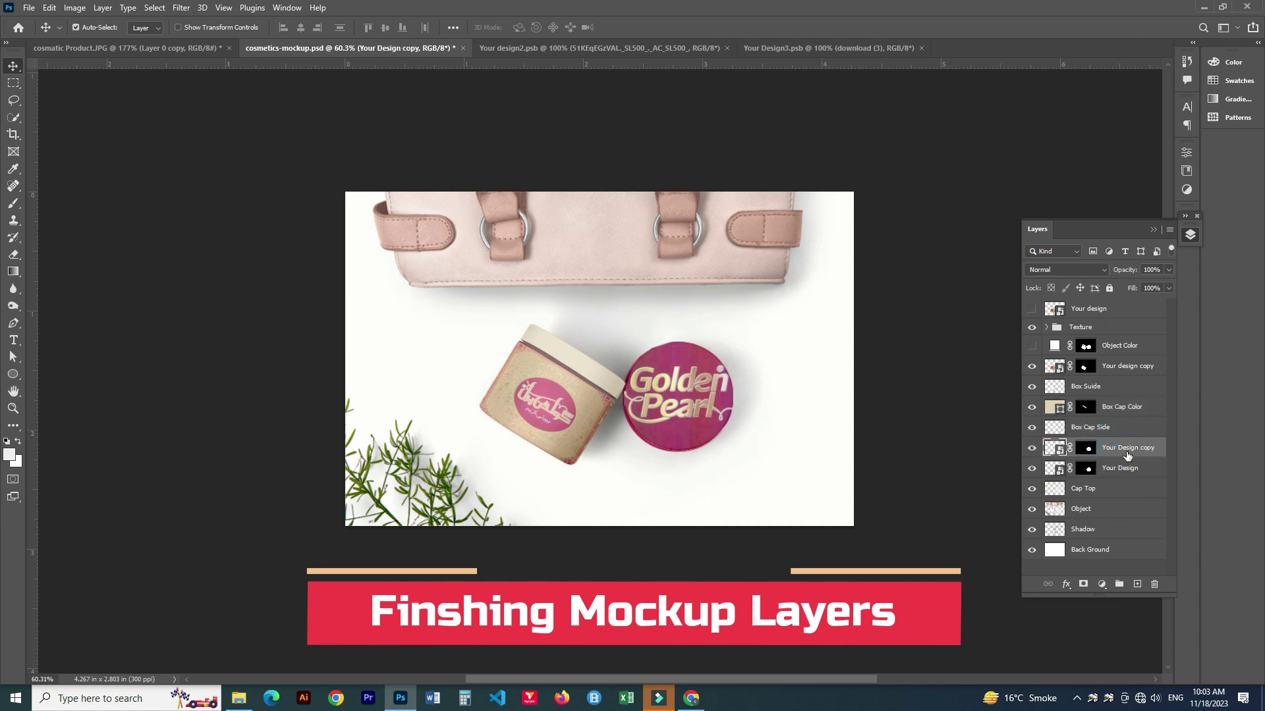
{"action": "left_click_drag", "start_coordinate": [1105, 308], "coordinate": [1106, 311]}
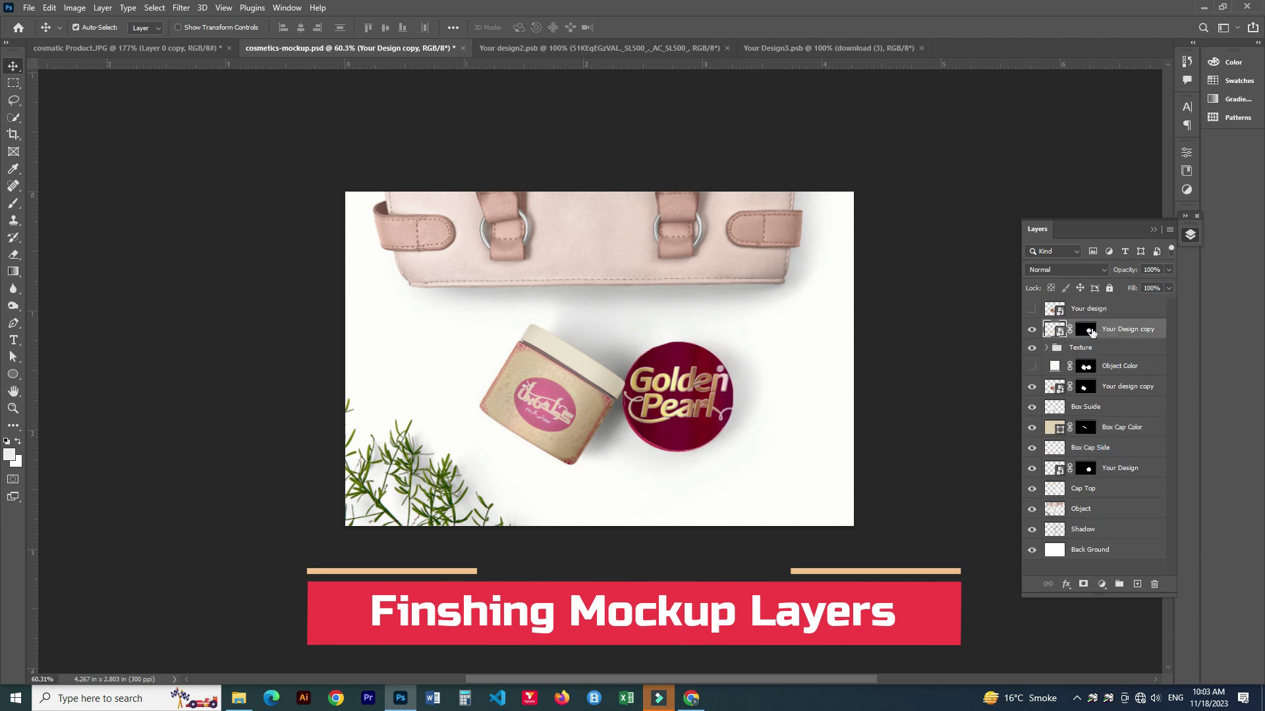
{"action": "left_click", "coordinate": [1154, 583]}
{"action": "left_click", "coordinate": [1031, 330]}
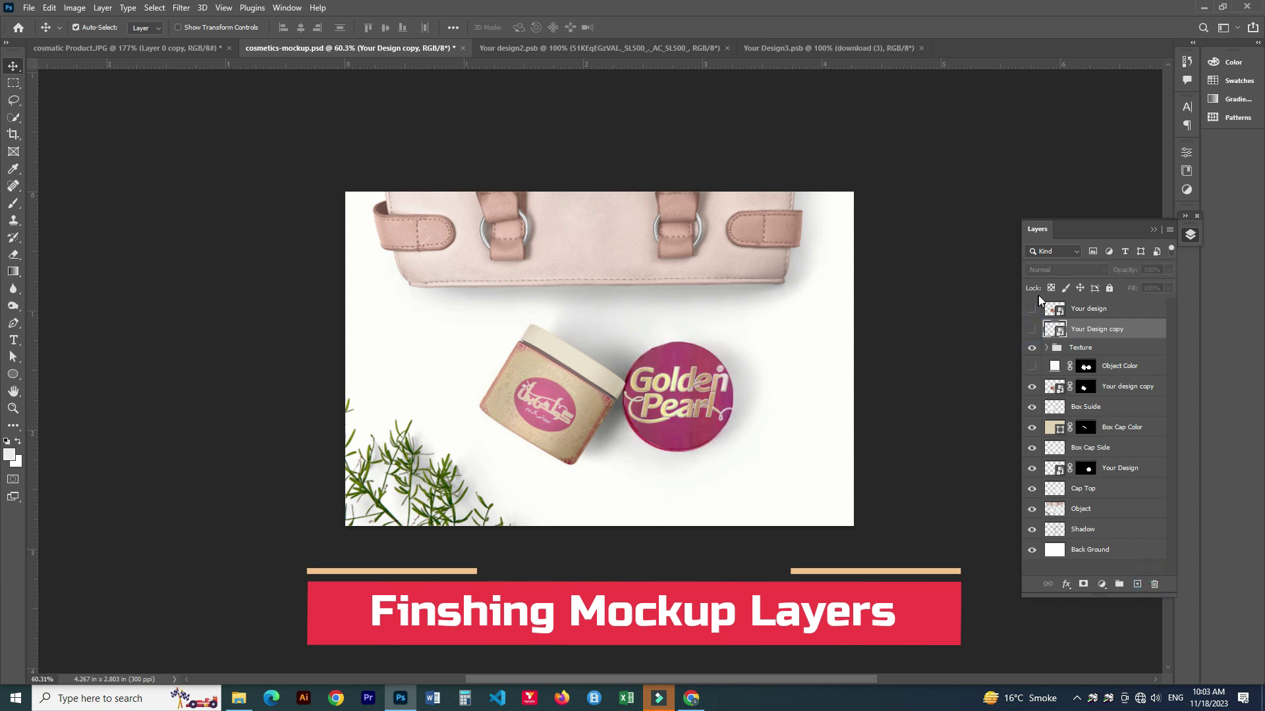
Move Box Cap Color down just above Cap Top and select the design layers
{"action": "left_click", "coordinate": [1106, 387]}
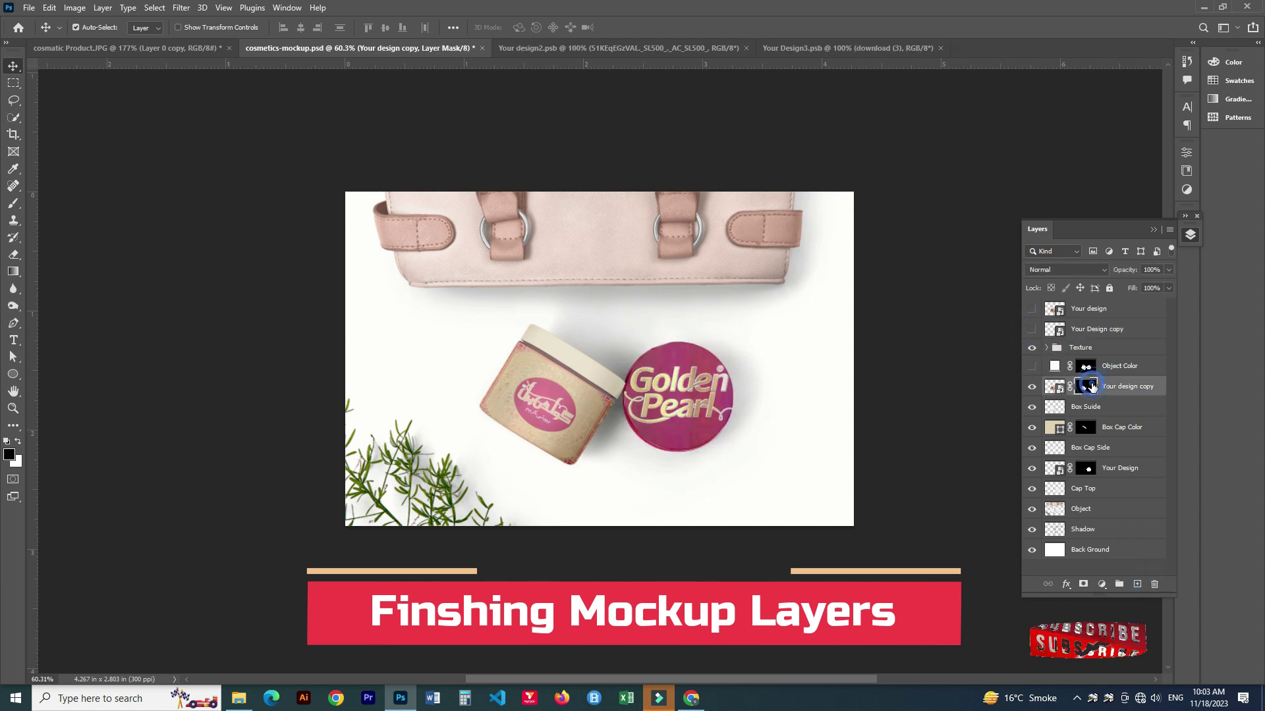
{"action": "left_click", "coordinate": [1115, 428]}
{"action": "mouse_move", "coordinate": [1115, 430]}
{"action": "left_mouse_down"}
{"action": "mouse_move", "coordinate": [1113, 499]}
{"action": "mouse_move", "coordinate": [1113, 465]}
{"action": "left_mouse_up"}
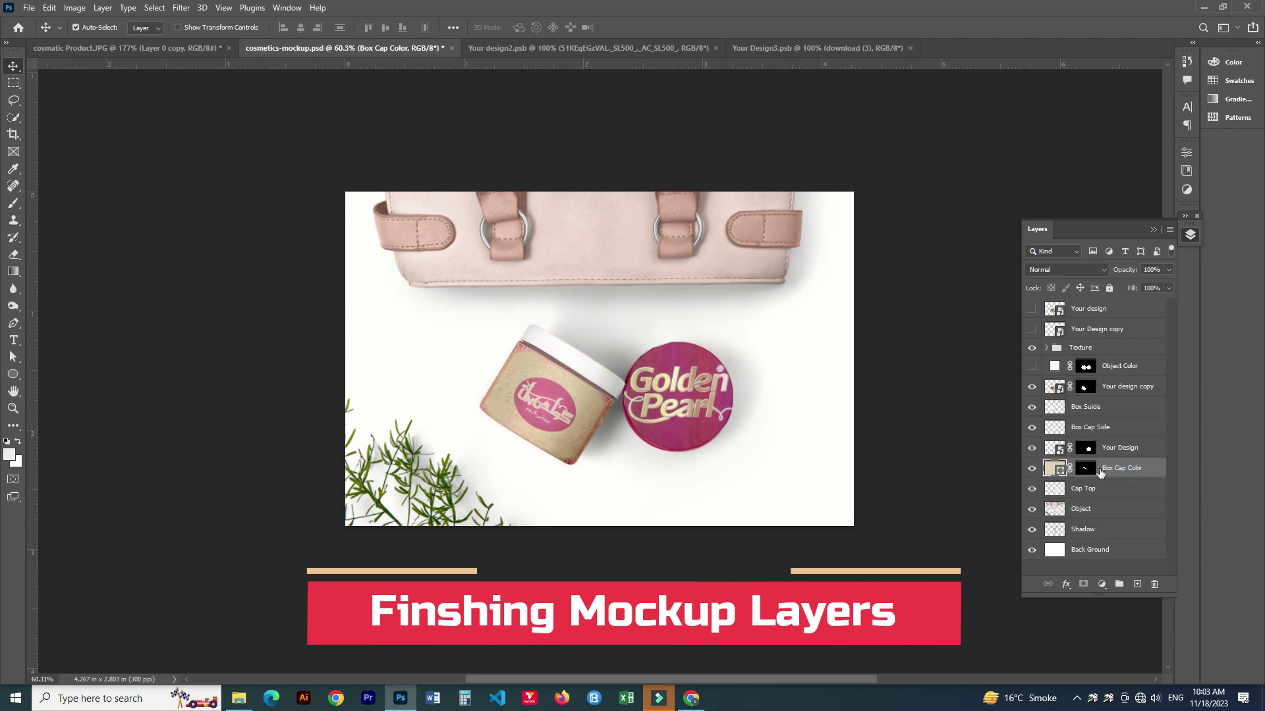
{"action": "left_click", "coordinate": [1123, 448]}
{"action": "left_click", "coordinate": [1115, 368], "text": "shift"}
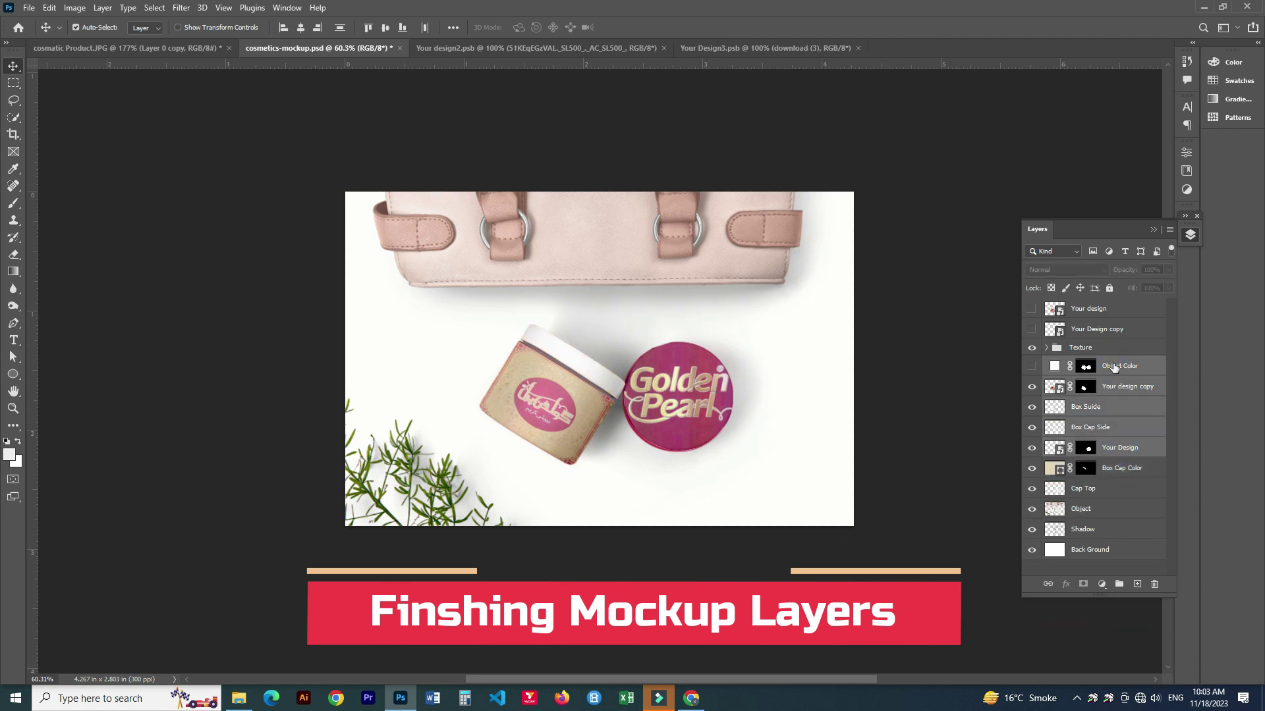
Group the design layers as 'Smart Oject' and set Box Cap Color to gold
{"action": "key", "text": "ctrl+g"}
{"action": "double_click", "coordinate": [1079, 384]}
{"action": "type", "text": "Smart O"}
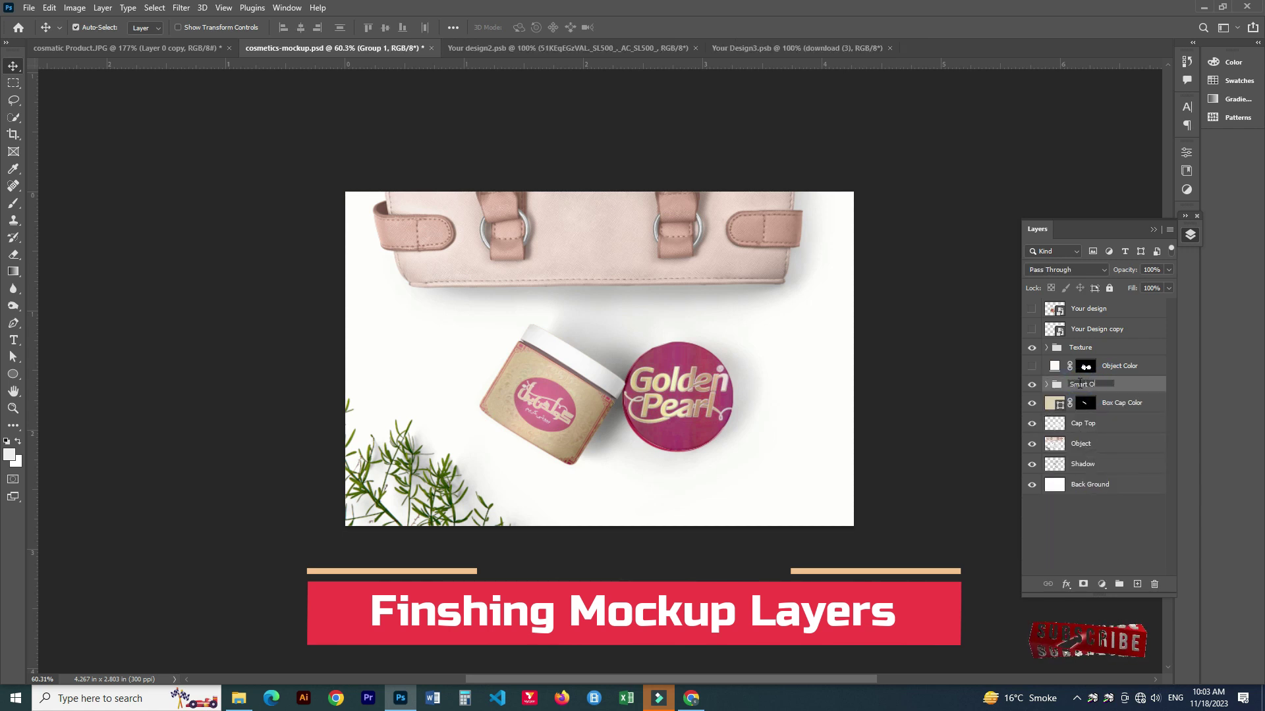
{"action": "type", "text": "ject"}
{"action": "key", "text": "Return"}
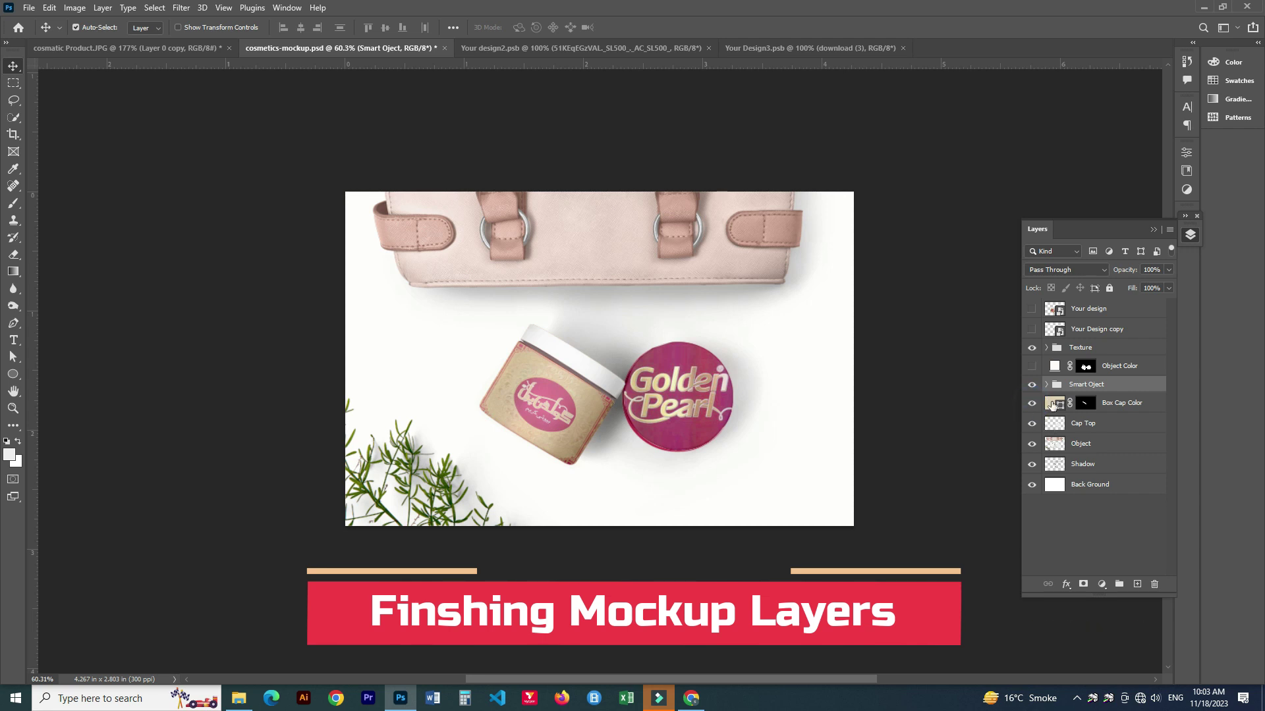
{"action": "double_click", "coordinate": [1060, 403]}
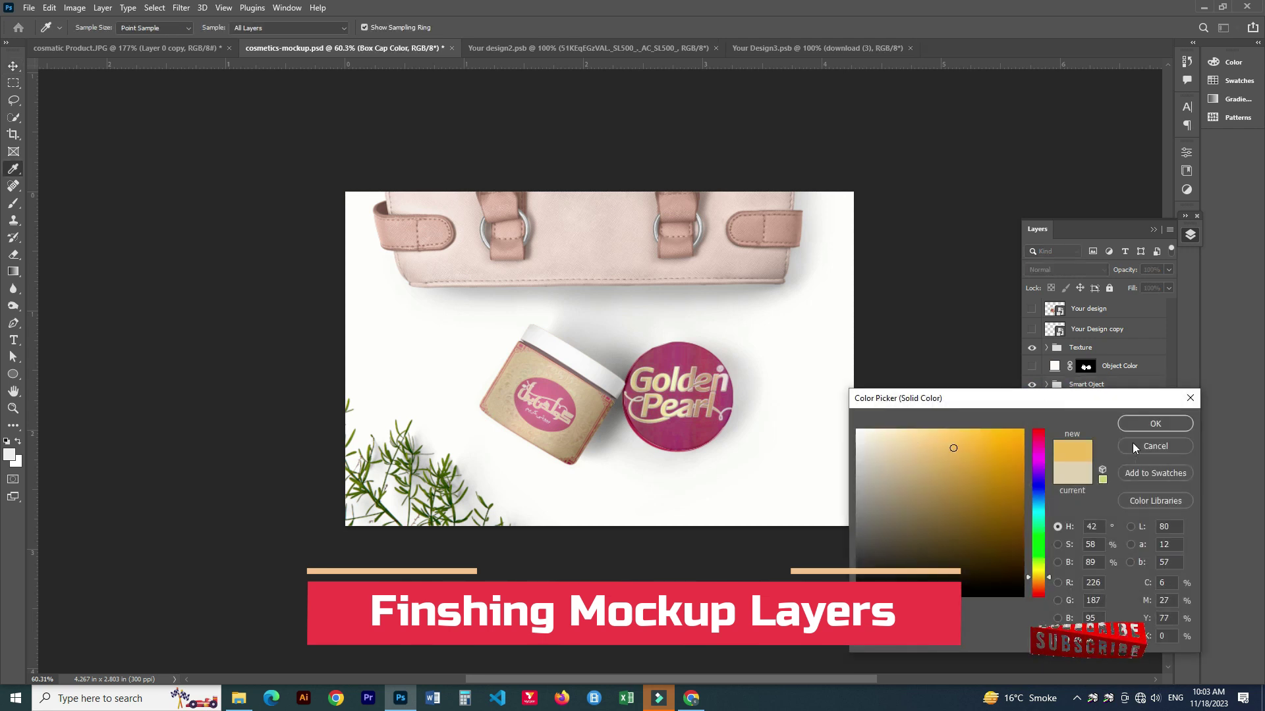
{"action": "left_click", "coordinate": [1157, 424]}
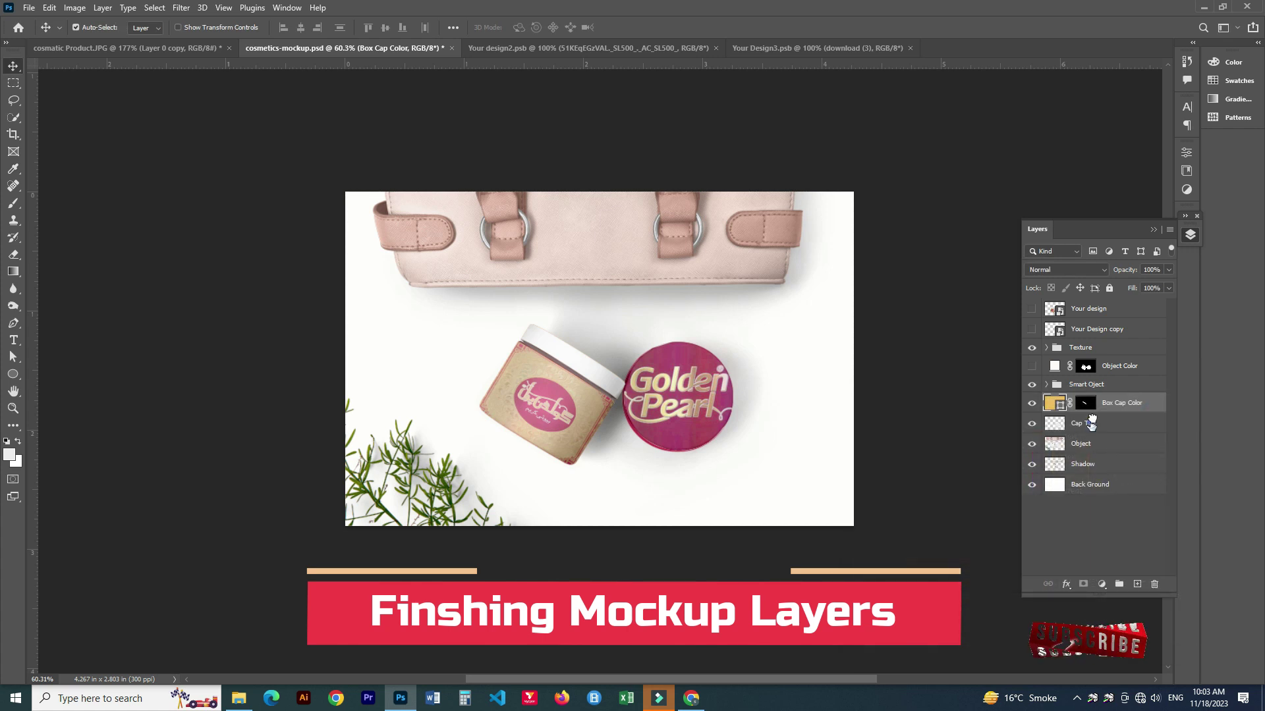
Move Box Cap Side out of the Smart Oject group and Cap Top into it
{"action": "left_click", "coordinate": [1091, 423]}
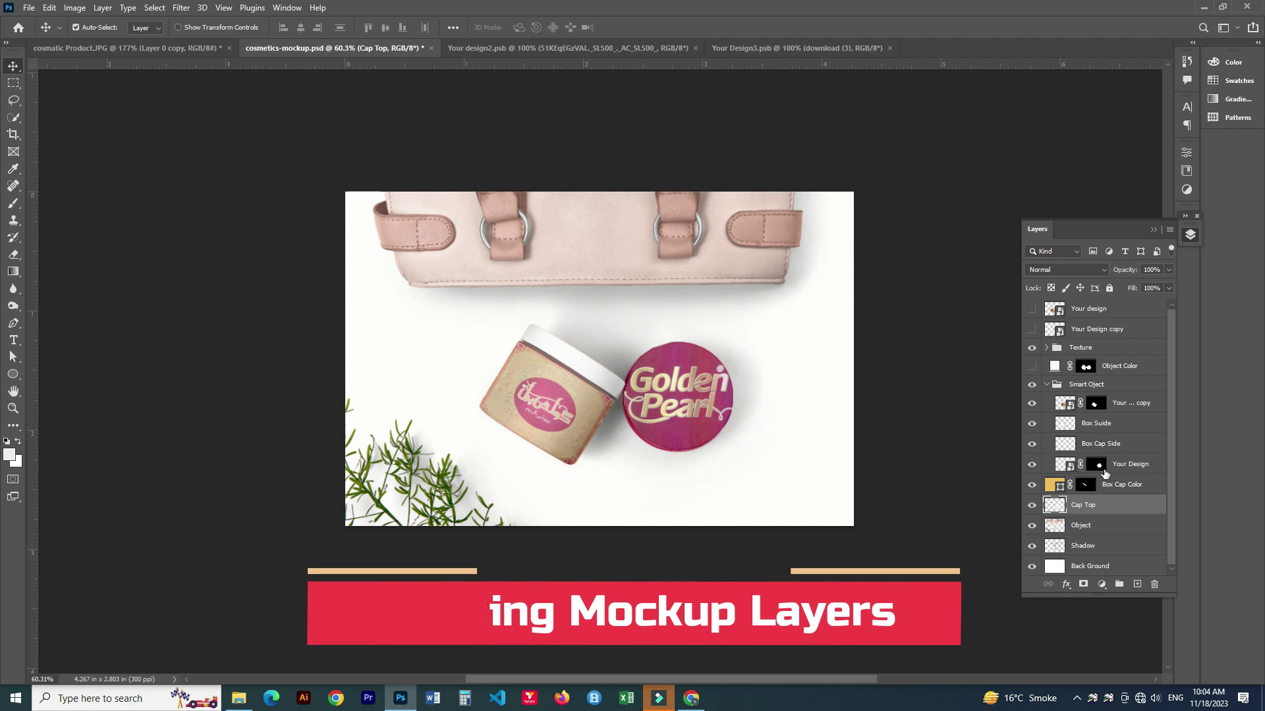
{"action": "mouse_move", "coordinate": [1117, 444]}
{"action": "left_mouse_down"}
{"action": "mouse_move", "coordinate": [1122, 479]}
{"action": "mouse_move", "coordinate": [1117, 443]}
{"action": "mouse_move", "coordinate": [1114, 462]}
{"action": "left_mouse_up"}
{"action": "mouse_move", "coordinate": [1087, 504]}
{"action": "left_mouse_down"}
{"action": "mouse_move", "coordinate": [1096, 458]}
{"action": "mouse_move", "coordinate": [1099, 517]}
{"action": "left_mouse_up"}
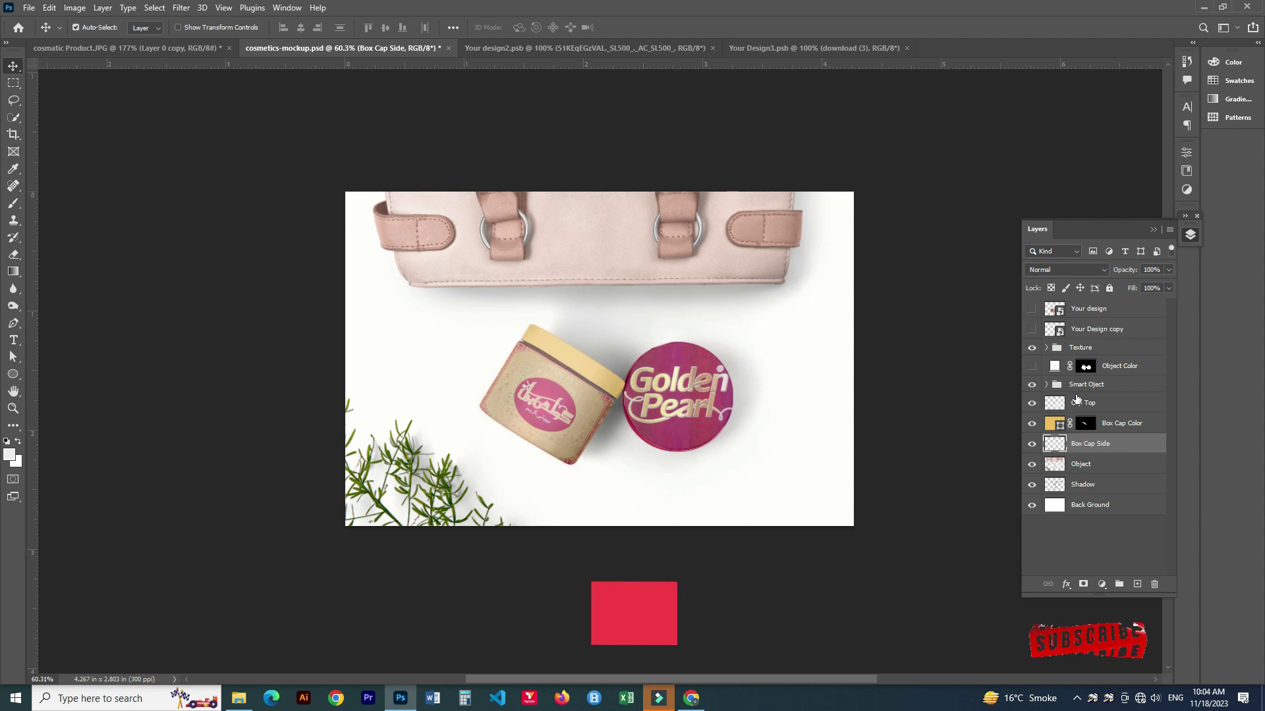
{"action": "mouse_move", "coordinate": [1098, 387]}
{"action": "left_mouse_down"}
{"action": "mouse_move", "coordinate": [1052, 392]}
{"action": "mouse_move", "coordinate": [1080, 450]}
{"action": "left_mouse_up"}
{"action": "left_click", "coordinate": [1047, 385]}
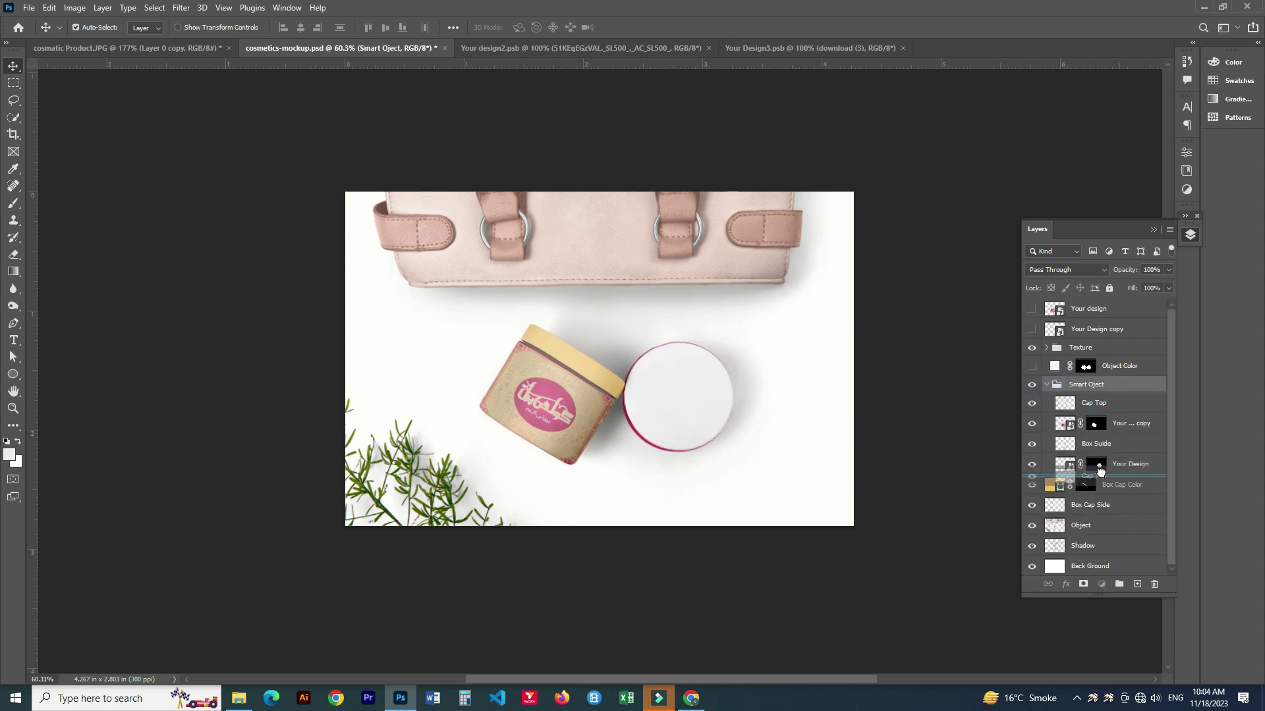
{"action": "left_click", "coordinate": [1048, 386]}
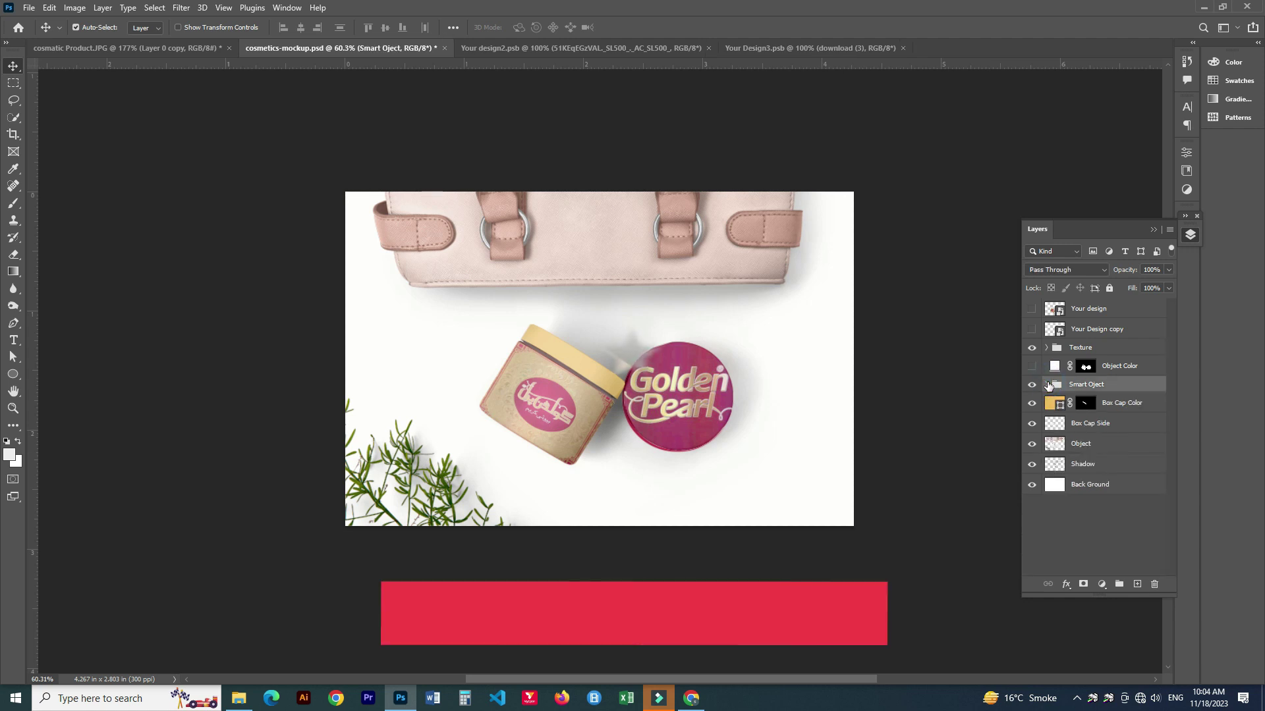